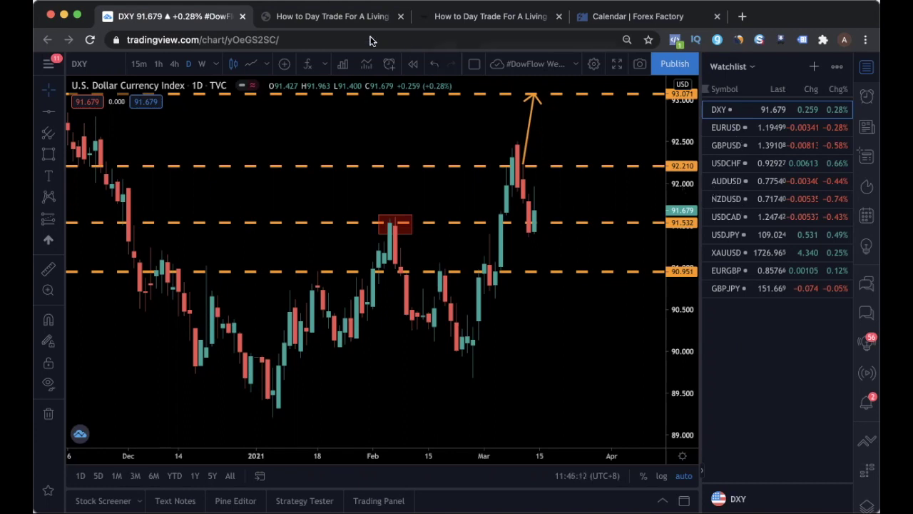
- Switch to the How to Day Trade For A Living PDF and read its M.P.E Price Action Strategy section, reached from the contents page
click(350, 18)
scroll(522, 257, down, 5)
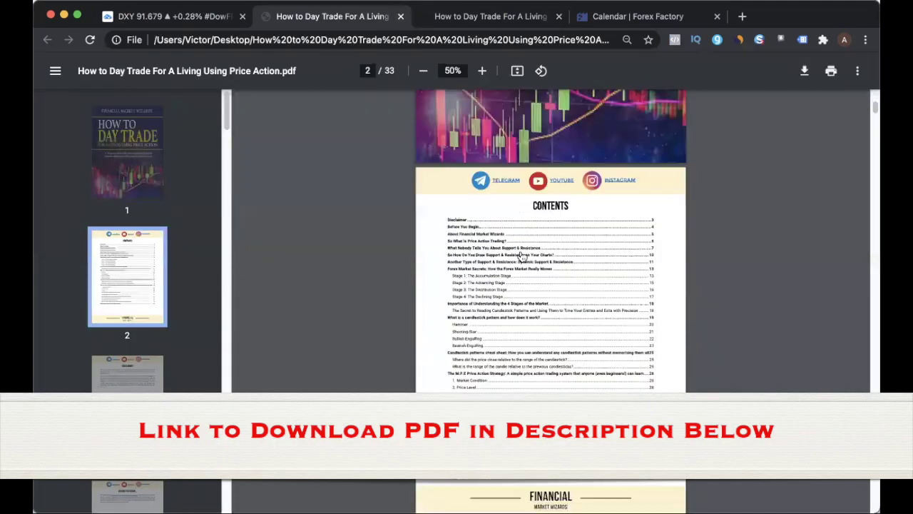
scroll(523, 256, down, 3)
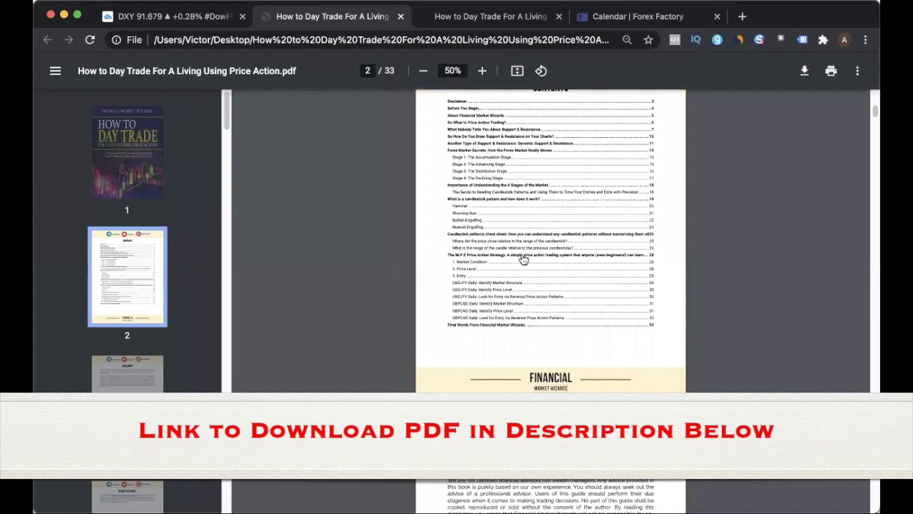
click(523, 259)
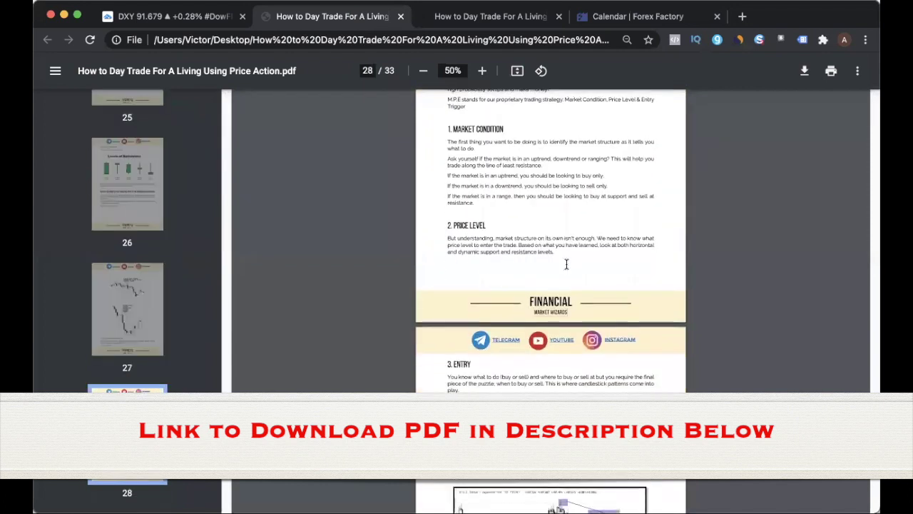
scroll(565, 264, up, 1)
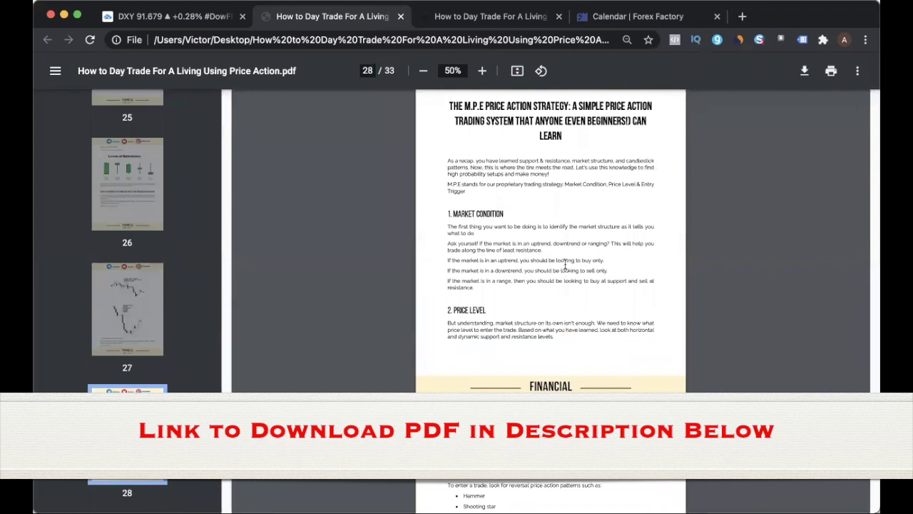
scroll(501, 309, down, 5)
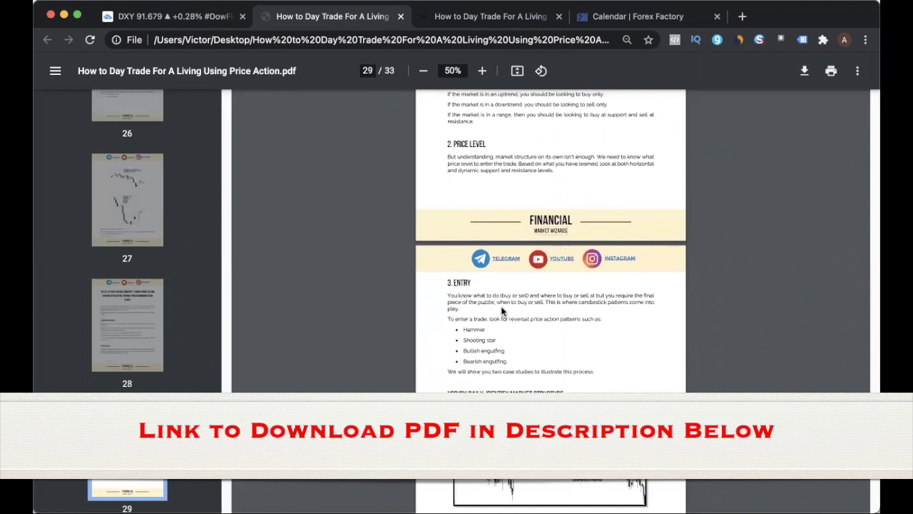
scroll(502, 305, up, 3)
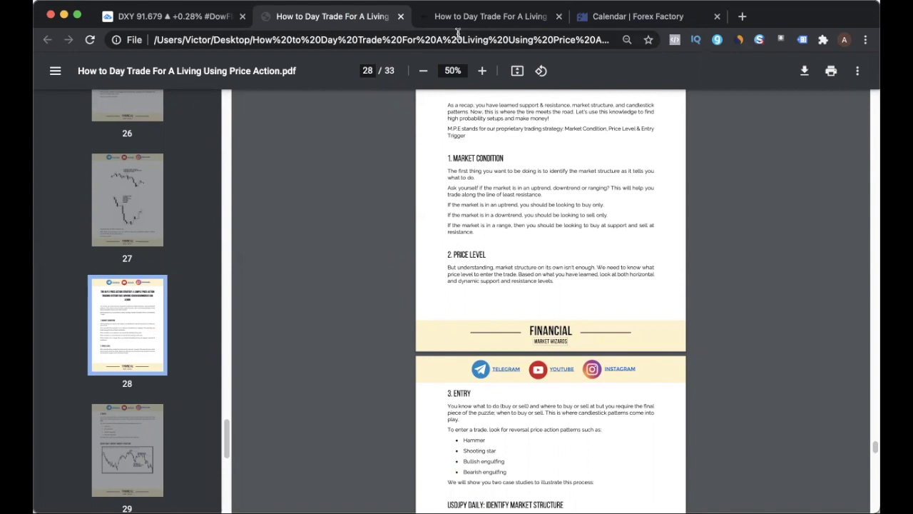
- View the day trading guide's landing page and its download form, close the form, and return to the PDF guide
click(474, 18)
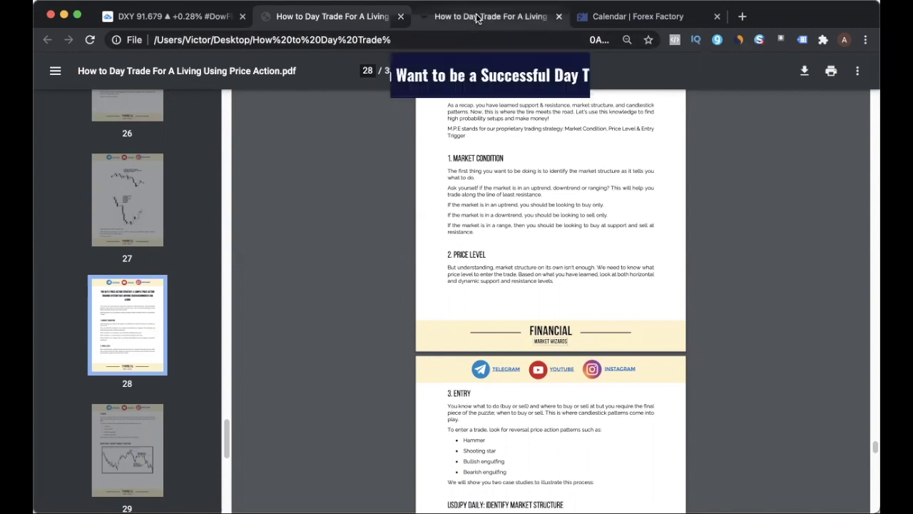
scroll(446, 207, down, 3)
scroll(446, 207, up, 3)
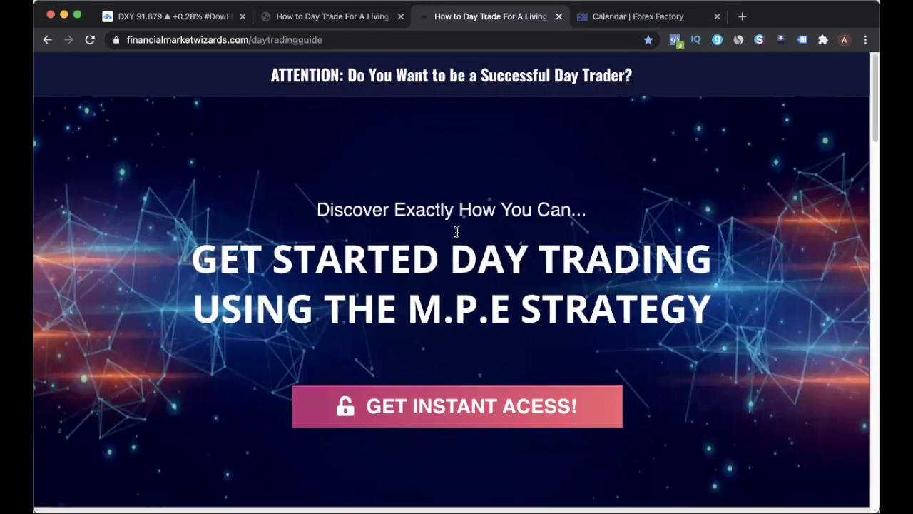
scroll(456, 232, down, 1)
scroll(456, 231, up, 1)
scroll(414, 278, down, 3)
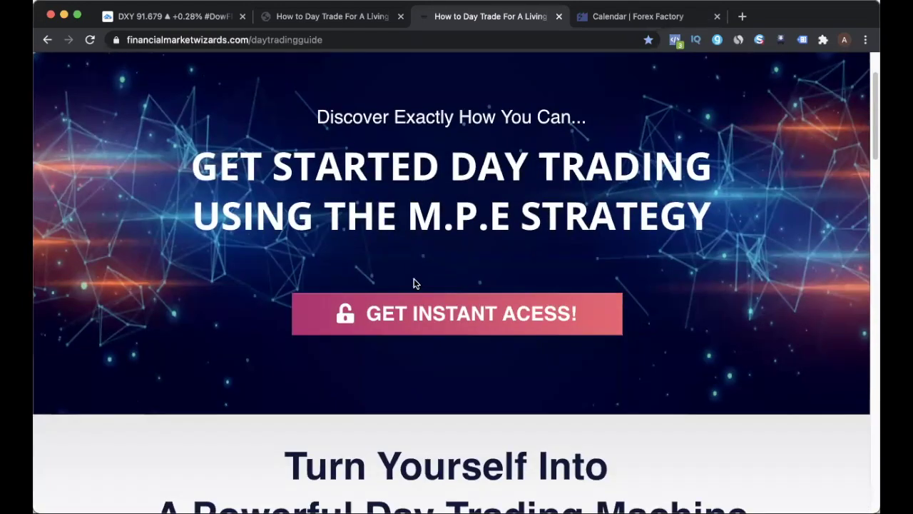
click(404, 321)
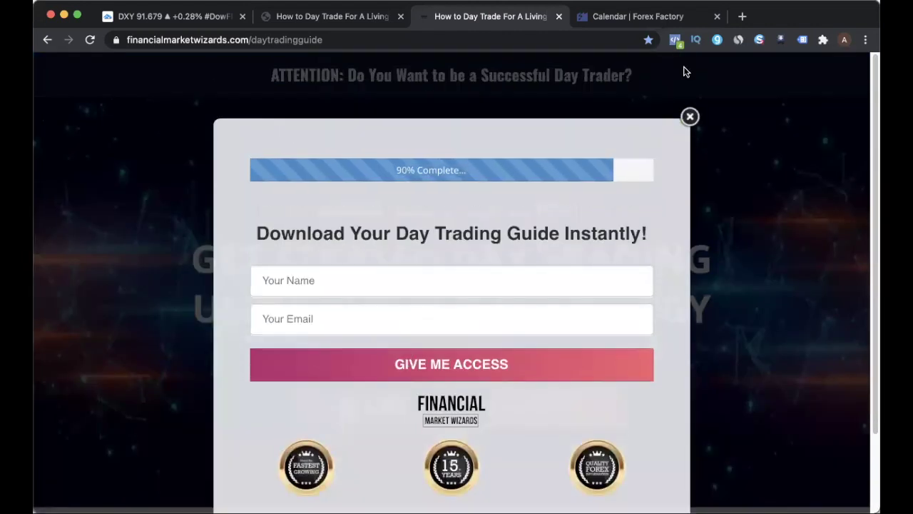
click(688, 117)
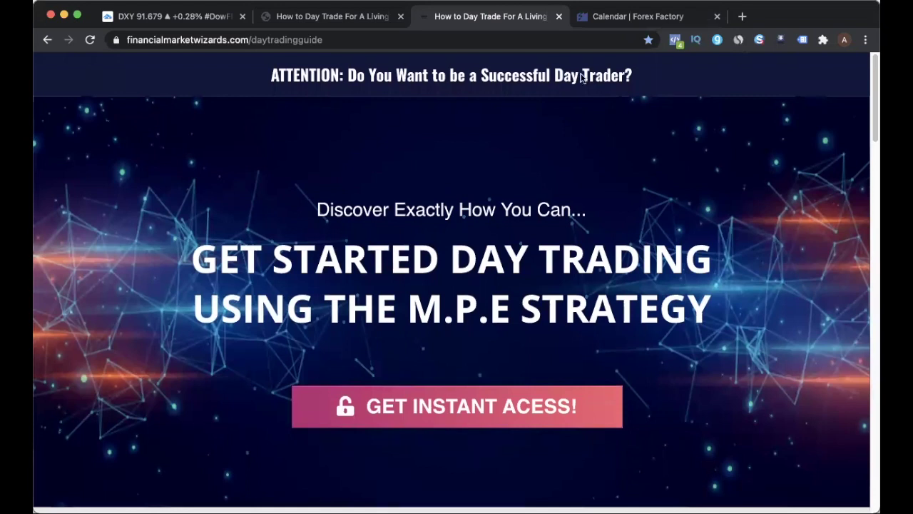
click(359, 25)
scroll(620, 257, up, 5)
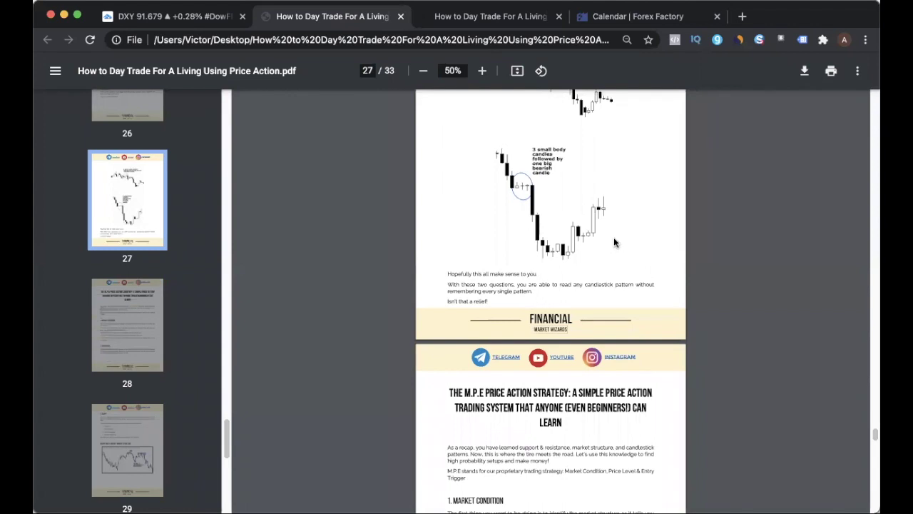
- Switch to the Forex Factory calendar and review the events for Mar 7–13, followed by those for Mar 14–20
click(629, 16)
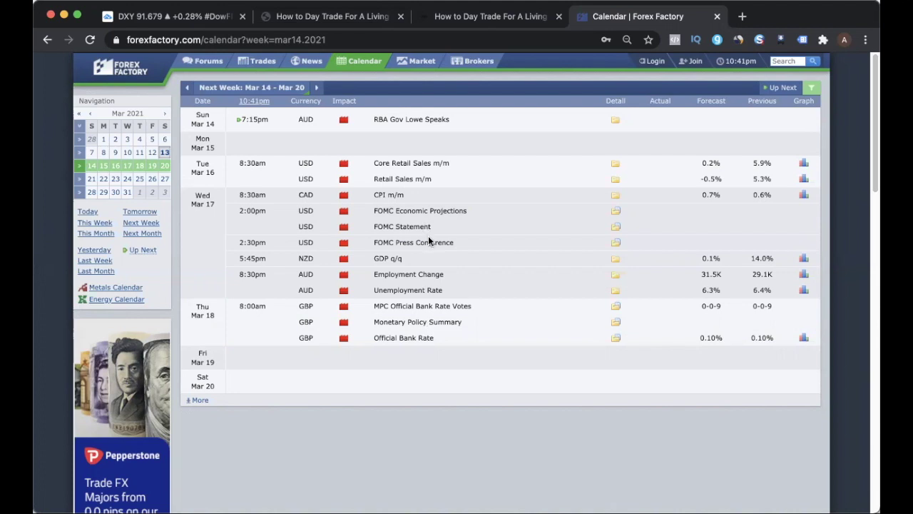
click(79, 153)
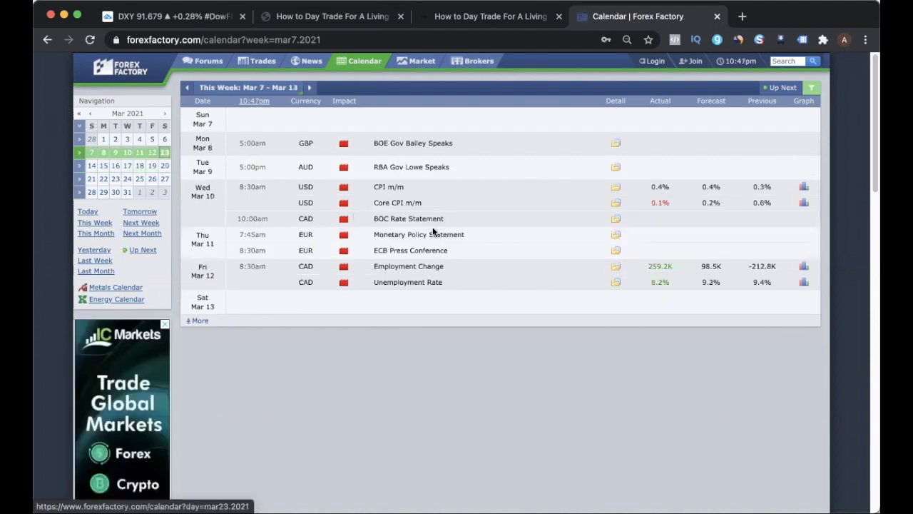
click(80, 166)
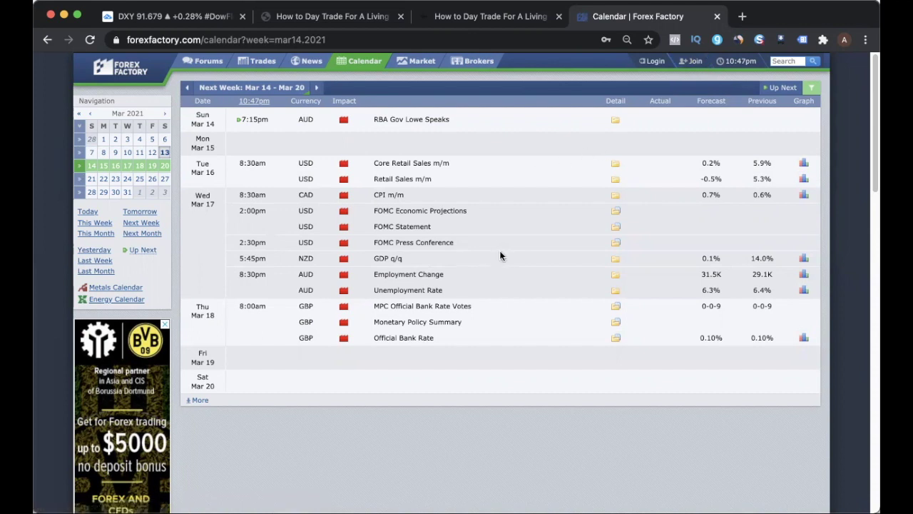
- Switch to TradingView and examine the U.S. Dollar Currency Index daily chart's recent price action around the dashed horizontal levels
click(167, 16)
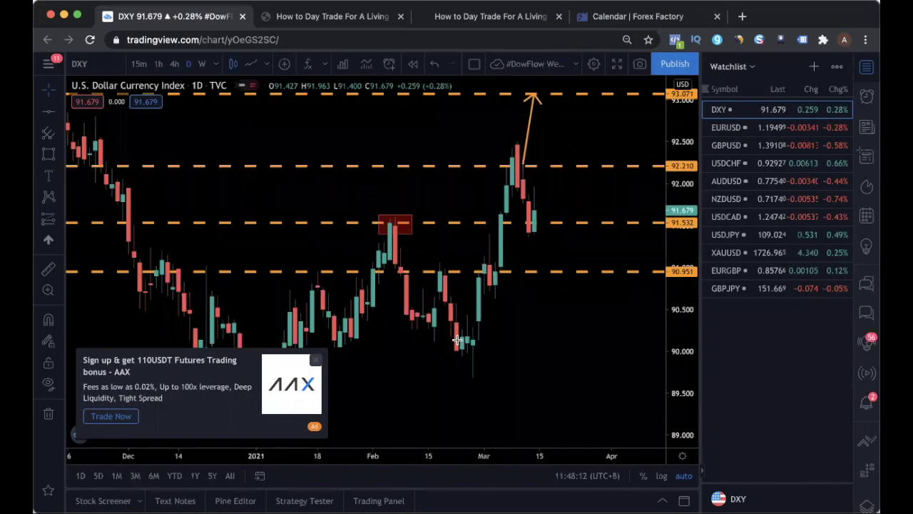
scroll(477, 326, down, 2)
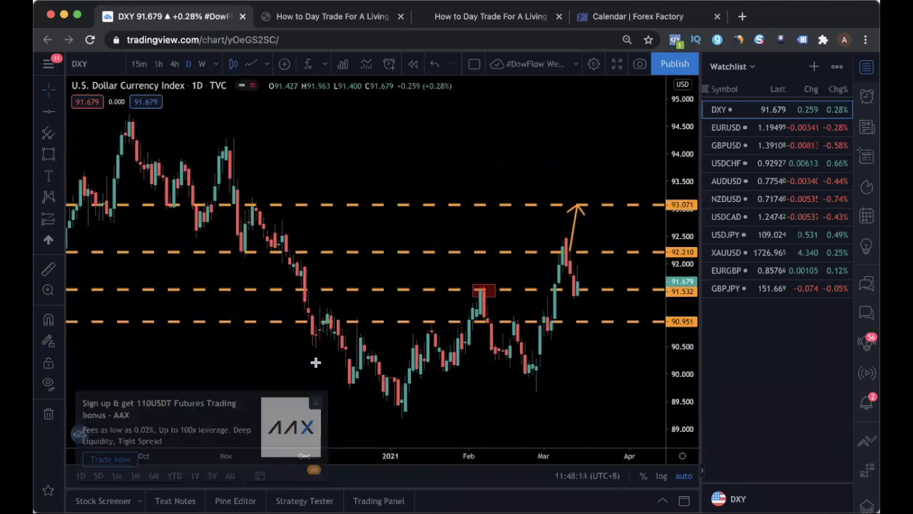
scroll(472, 325, up, 2)
scroll(535, 369, up, 3)
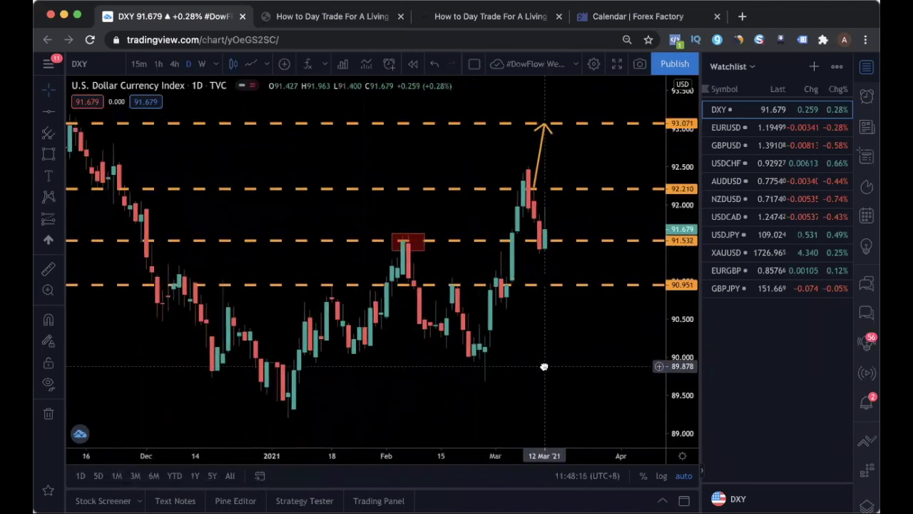
scroll(541, 360, down, 3)
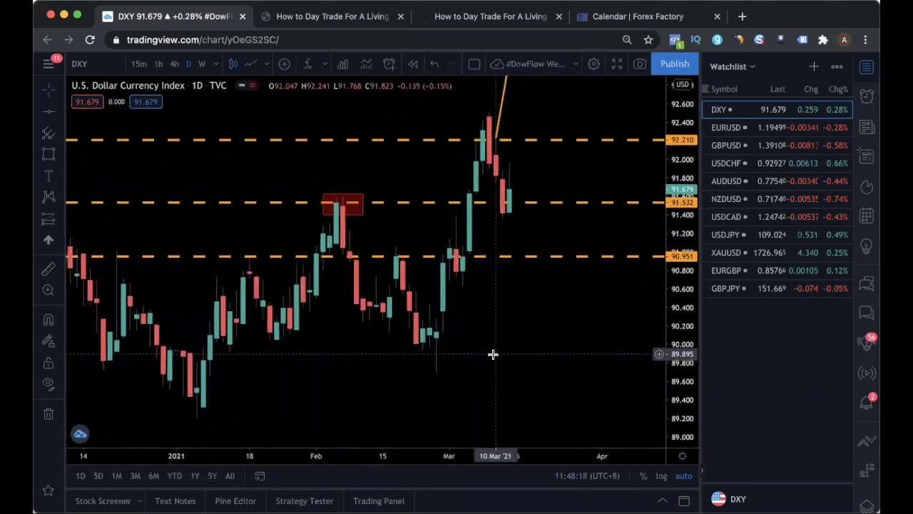
scroll(535, 347, right, 2)
click(433, 278)
drag(433, 280, 433, 282)
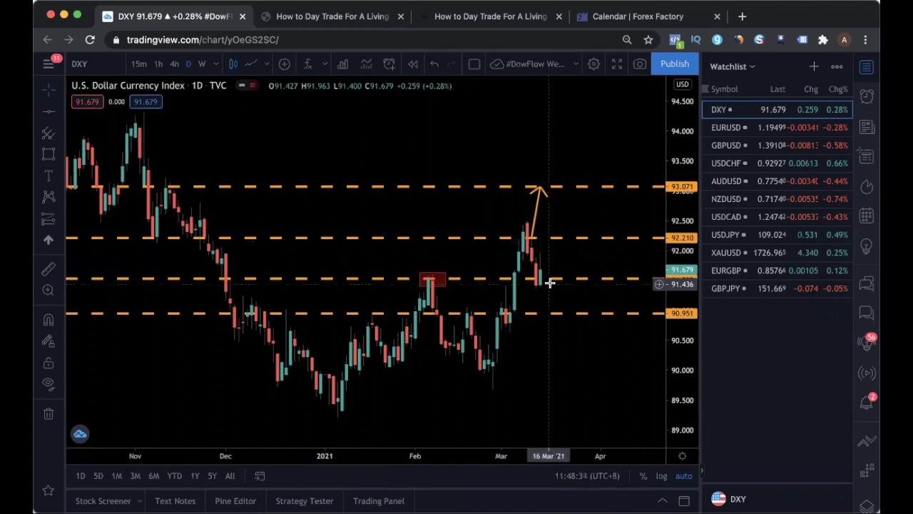
- Examine the DXY pullback to the 91.532 level and compress the price scale to show the projected move up to 93.071
scroll(554, 283, up, 3)
scroll(561, 299, down, 3)
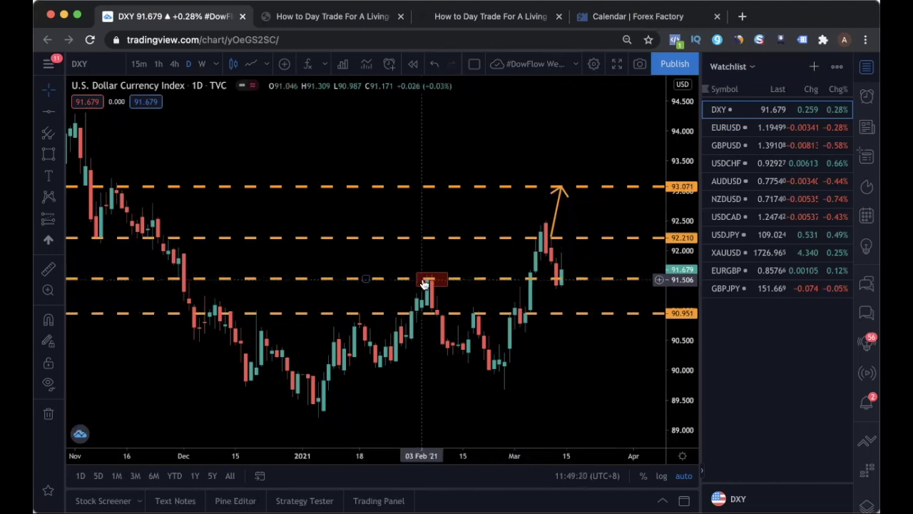
scroll(436, 284, up, 1)
scroll(436, 284, up, 2)
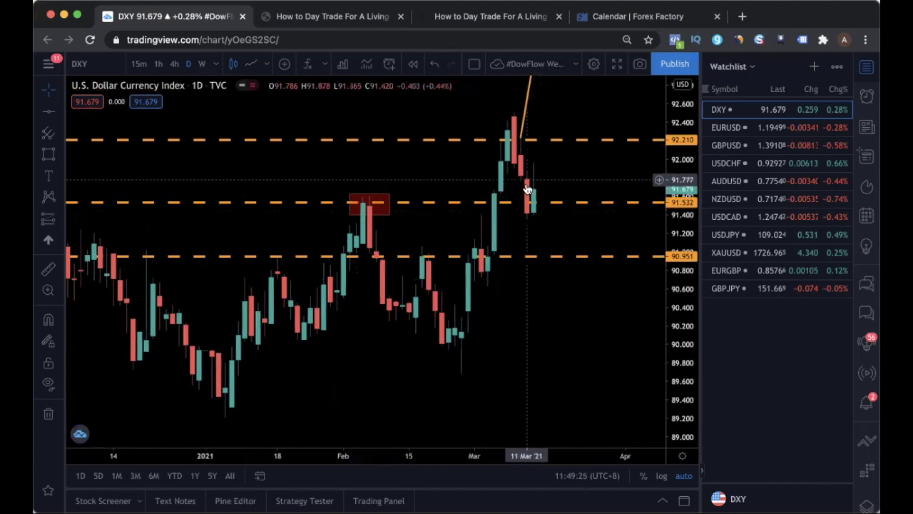
scroll(570, 206, up, 2)
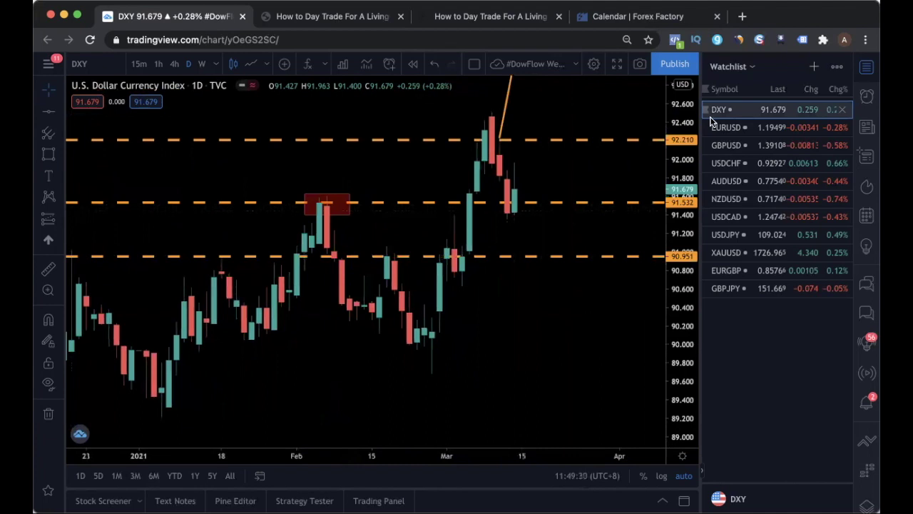
drag(681, 176, 658, 258)
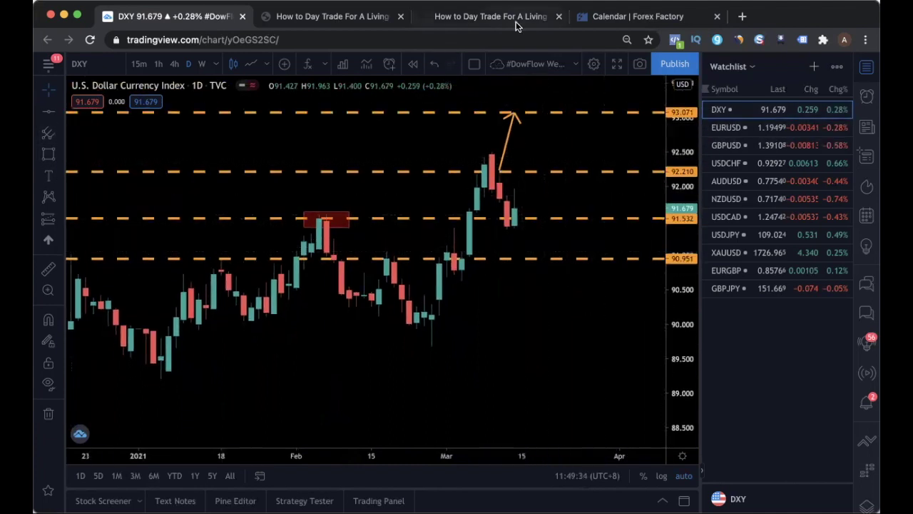
- Switch to the Forex Factory calendar and check the USD events scheduled for Mar 14–20
click(655, 18)
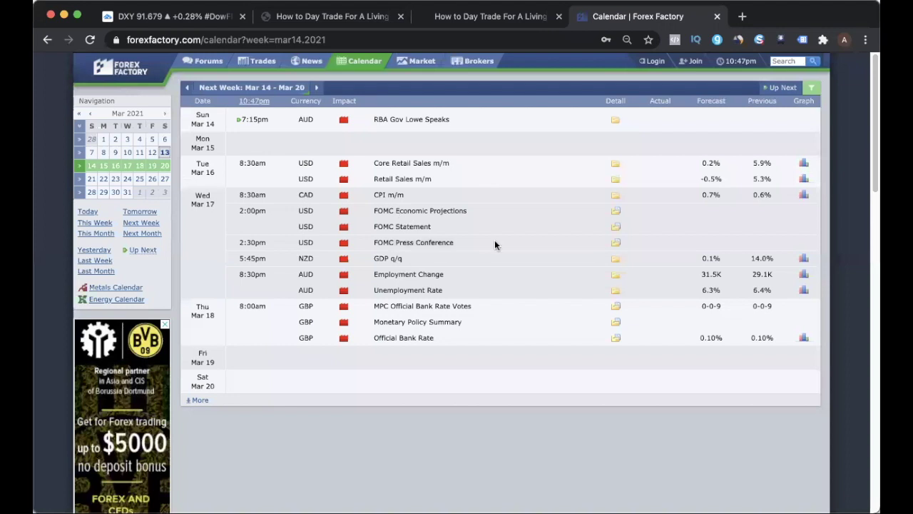
scroll(494, 245, down, 1)
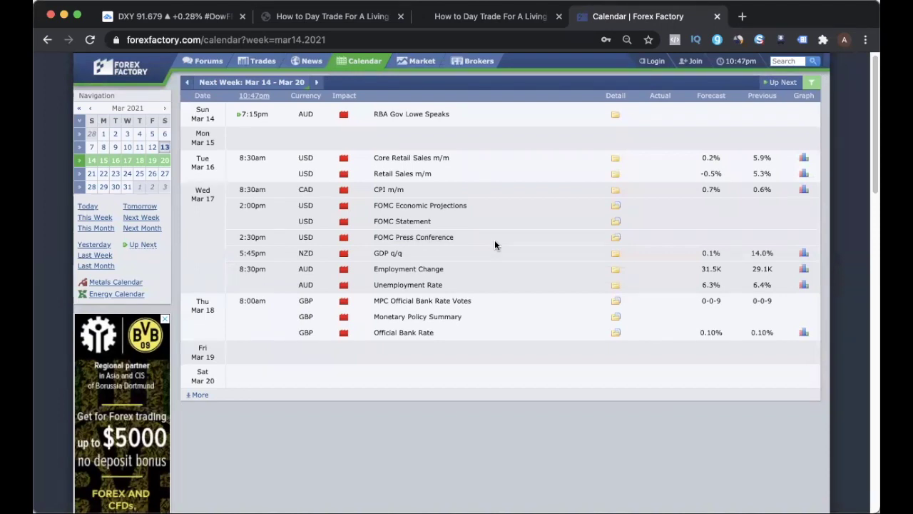
- Return to TradingView, show the EURUSD daily chart, and examine the red zone between 1.18613 and 1.19603 with its projection arrows
click(179, 22)
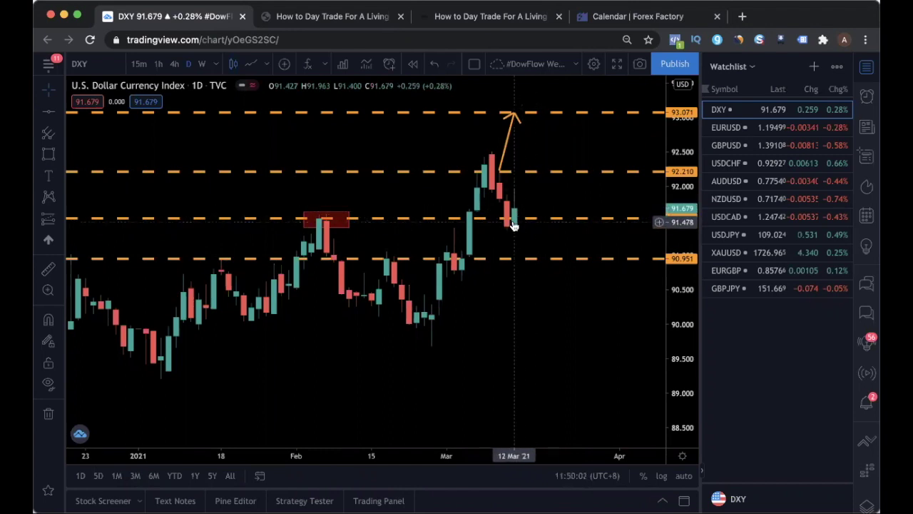
click(748, 131)
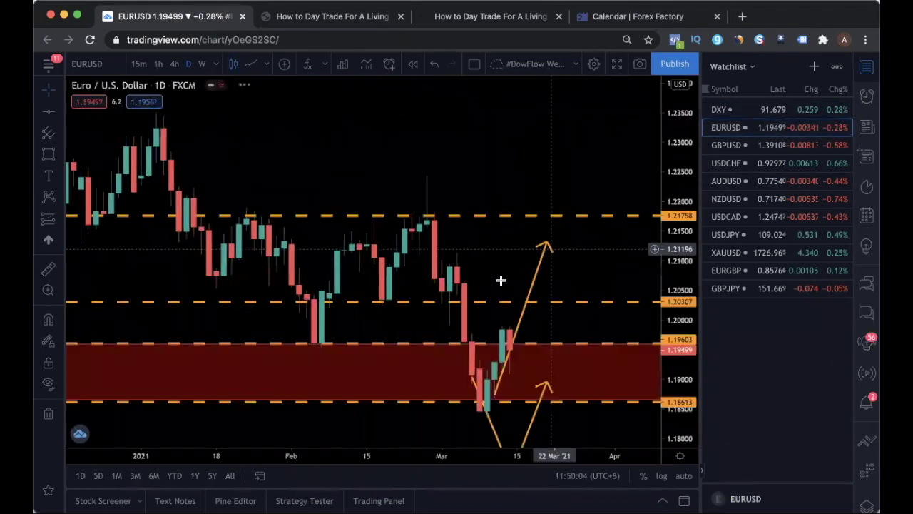
scroll(495, 283, down, 3)
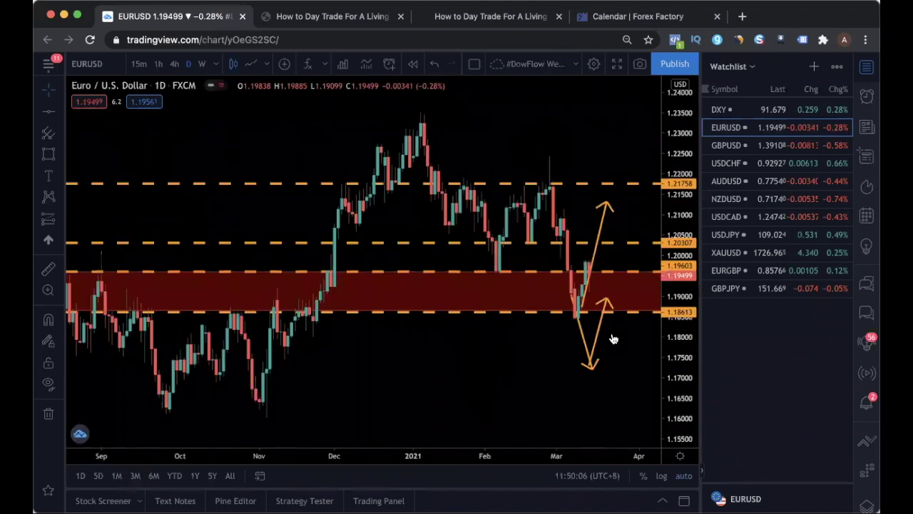
scroll(535, 353, down, 4)
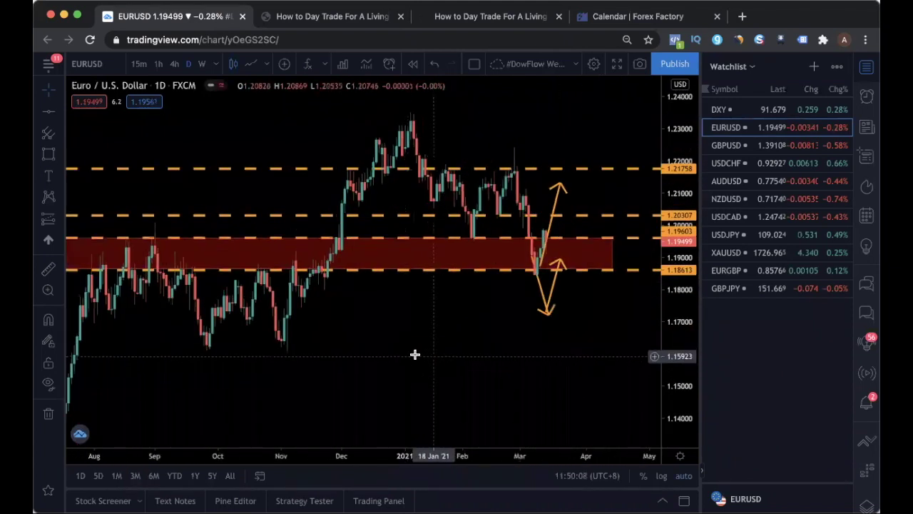
scroll(444, 356, down, 5)
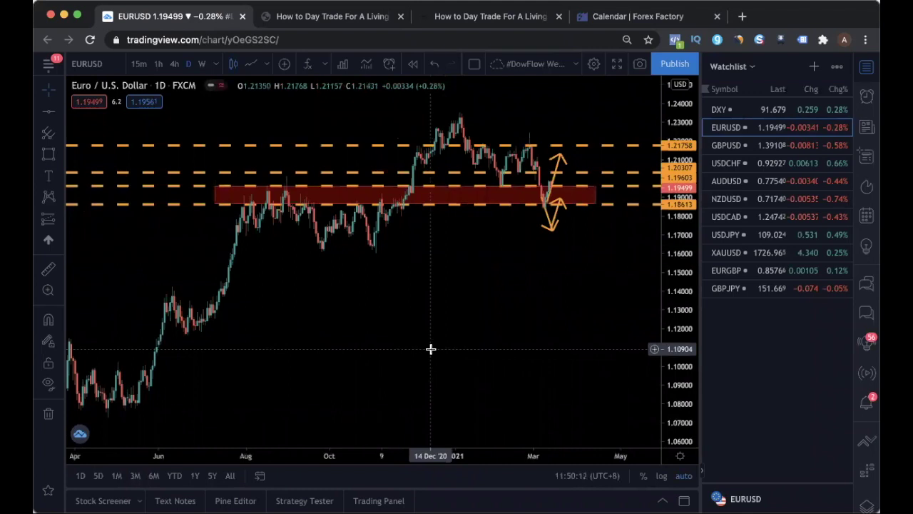
scroll(431, 349, up, 5)
drag(409, 353, 449, 357)
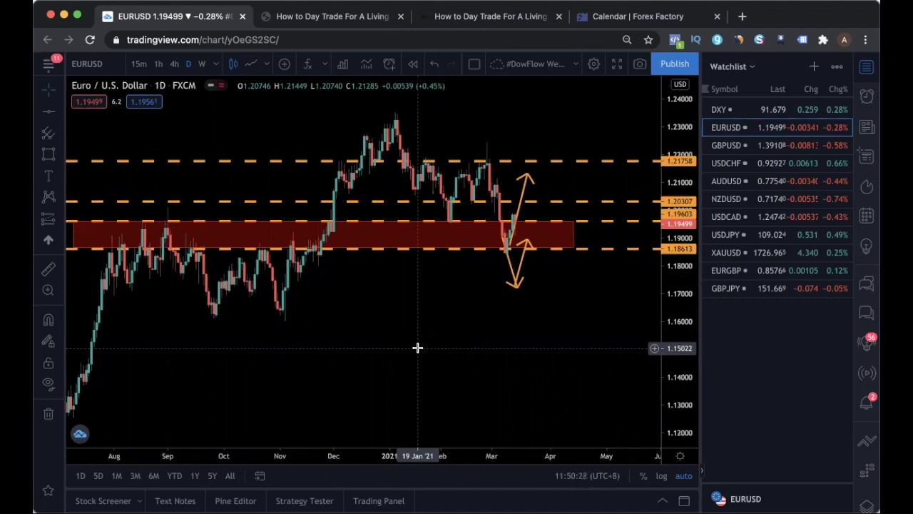
- Examine EURUSD's longer-term daily trend back to 2019 and how the price swings since mid-2020 relate to the red zone
scroll(432, 319, down, 5)
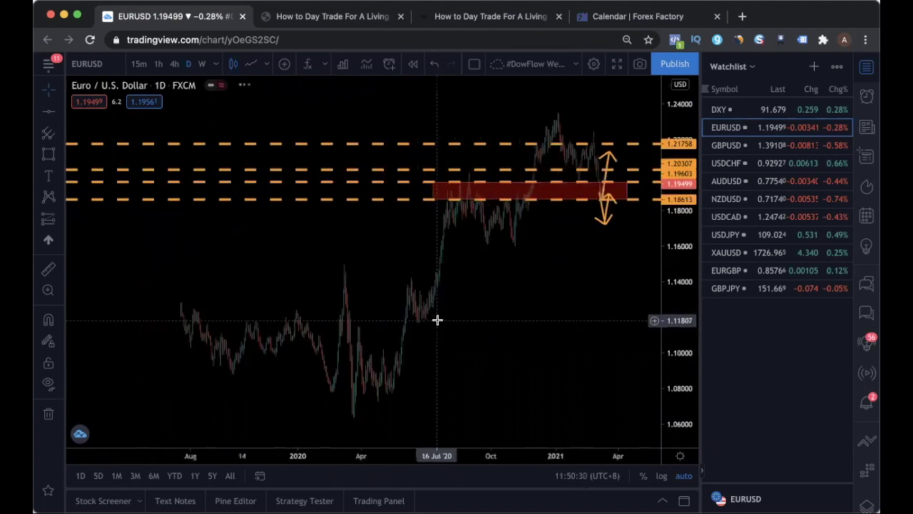
scroll(347, 324, up, 3)
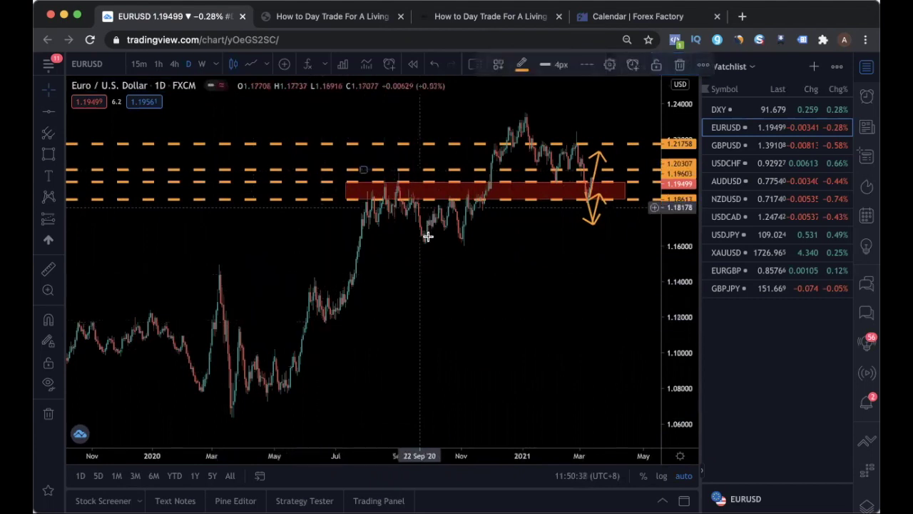
scroll(604, 365, up, 1)
scroll(520, 355, up, 5)
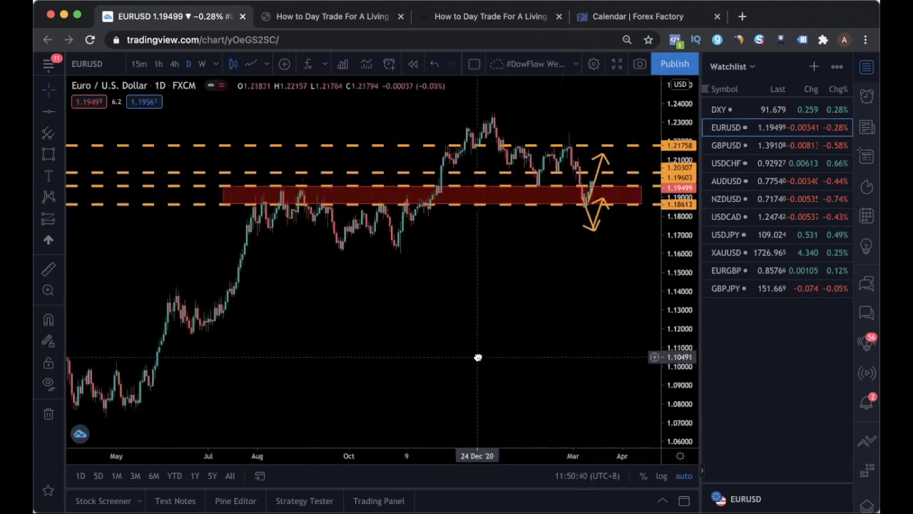
- Switch to the price action trading PDF and highlight the Market Condition rule about looking to buy only in an uptrend
scroll(485, 364, up, 2)
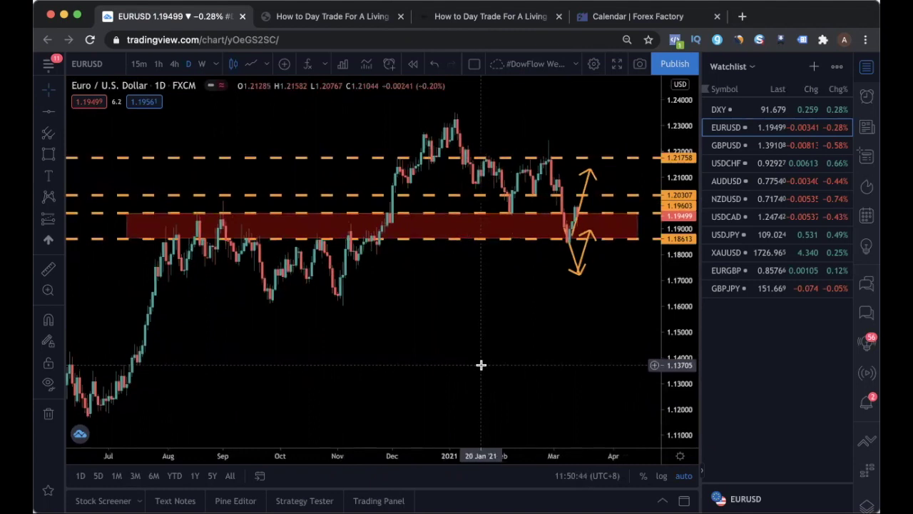
click(329, 16)
scroll(542, 350, down, 5)
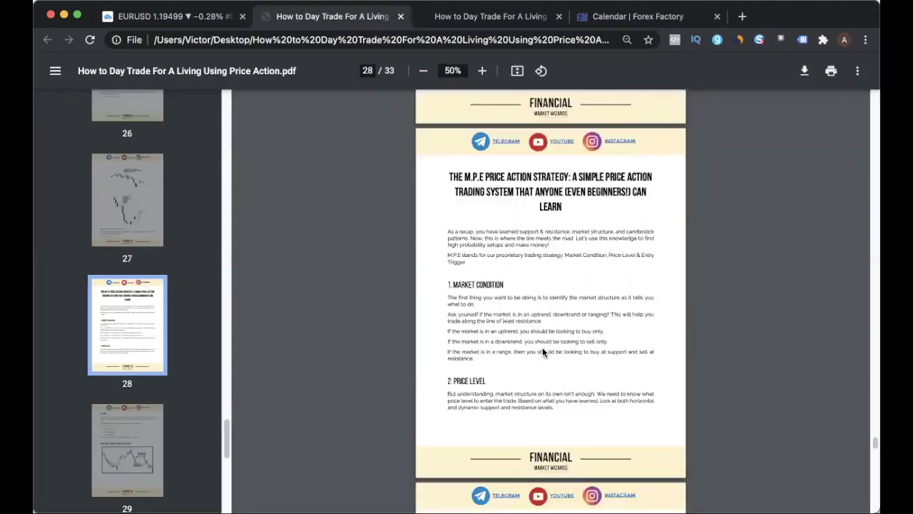
scroll(542, 351, down, 1)
drag(446, 318, 614, 316)
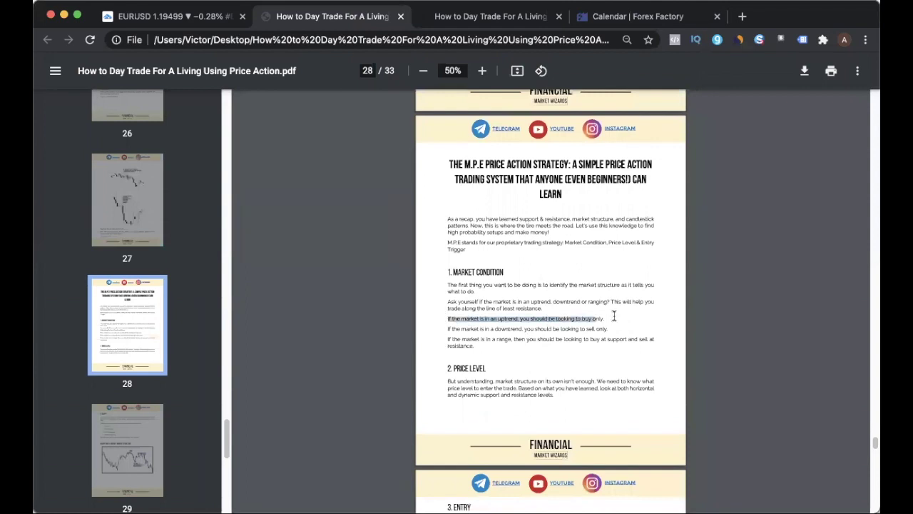
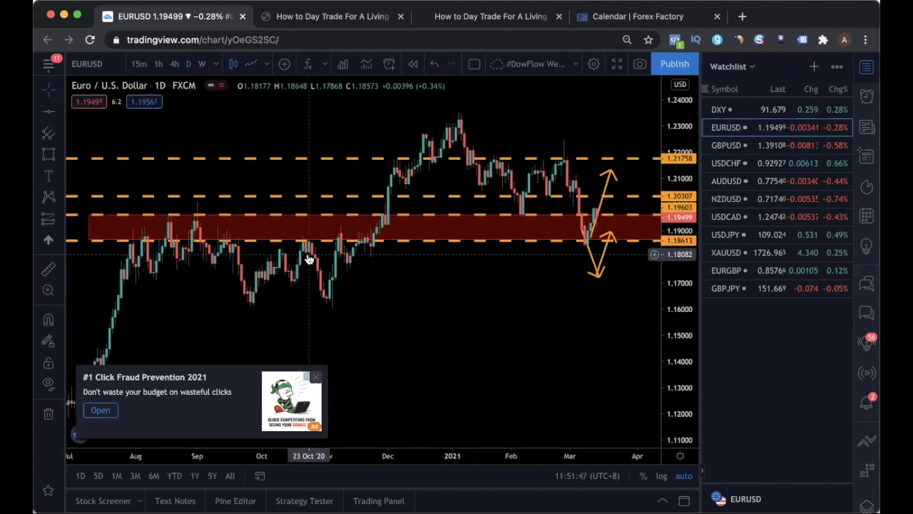
- Add a dashed red horizontal line to the EURUSD daily chart and set its price to 1.200
scroll(386, 269, down, 3)
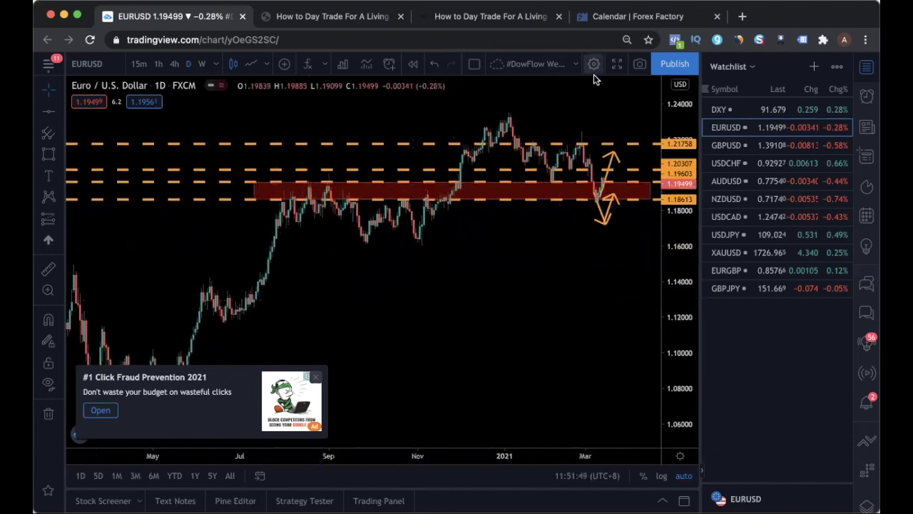
scroll(525, 245, up, 5)
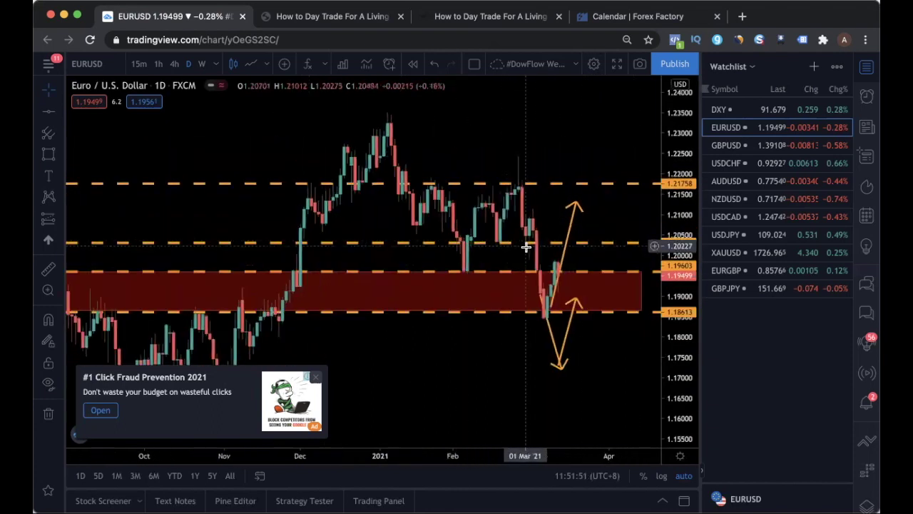
scroll(542, 317, up, 2)
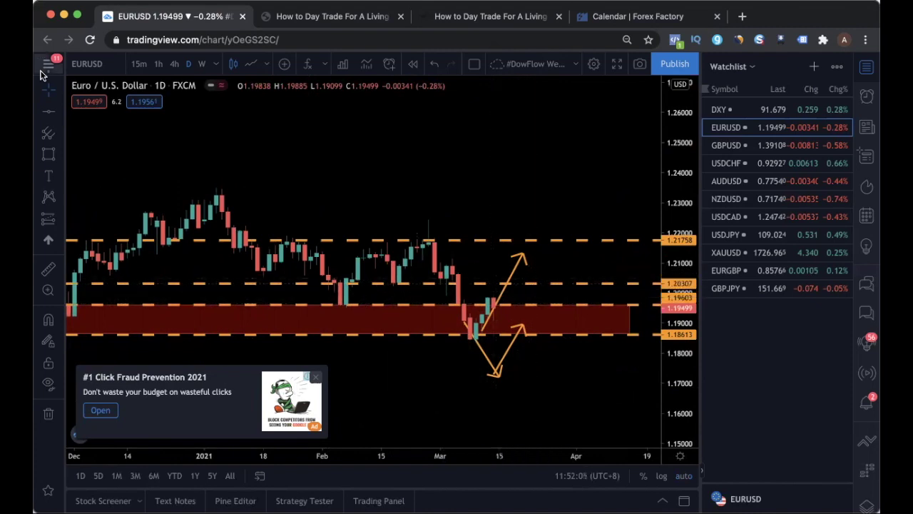
key(alt+h)
double_click(554, 294)
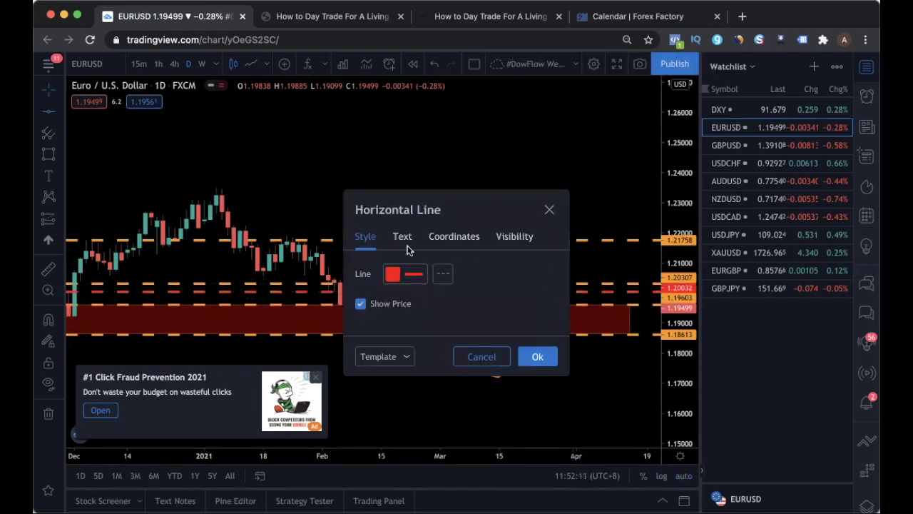
click(403, 236)
click(467, 237)
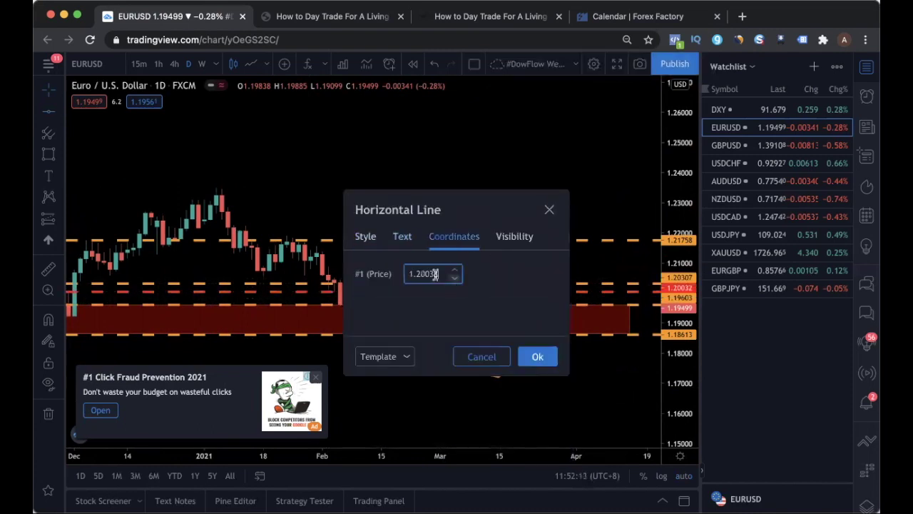
key(BackSpace)
key(BackSpace)
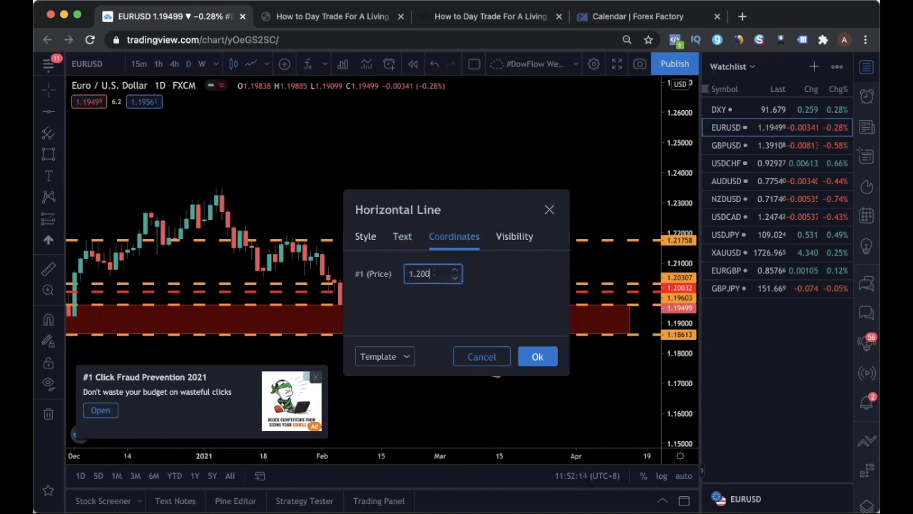
click(536, 358)
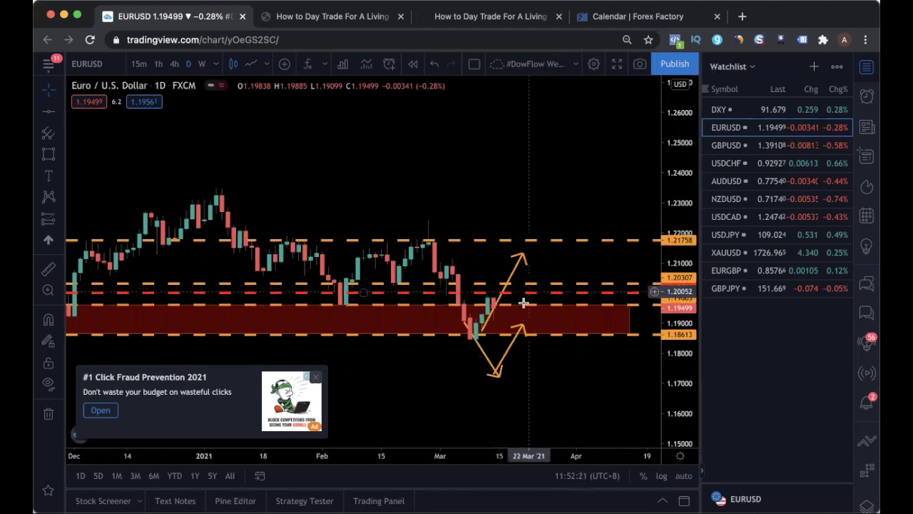
- Delete the long upward projection arrow and draw a downward arrow from the latest candle at about 1.196 to about 1.188
click(520, 255)
key(Delete)
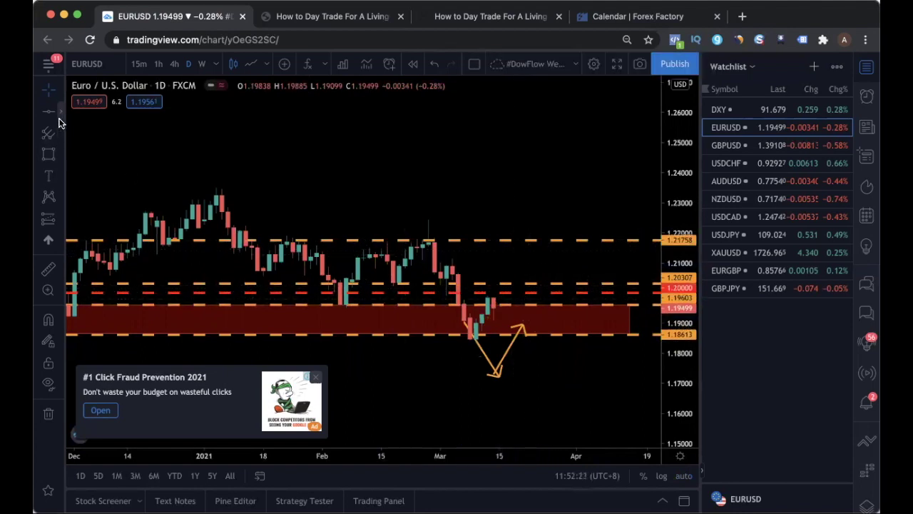
click(60, 113)
click(105, 302)
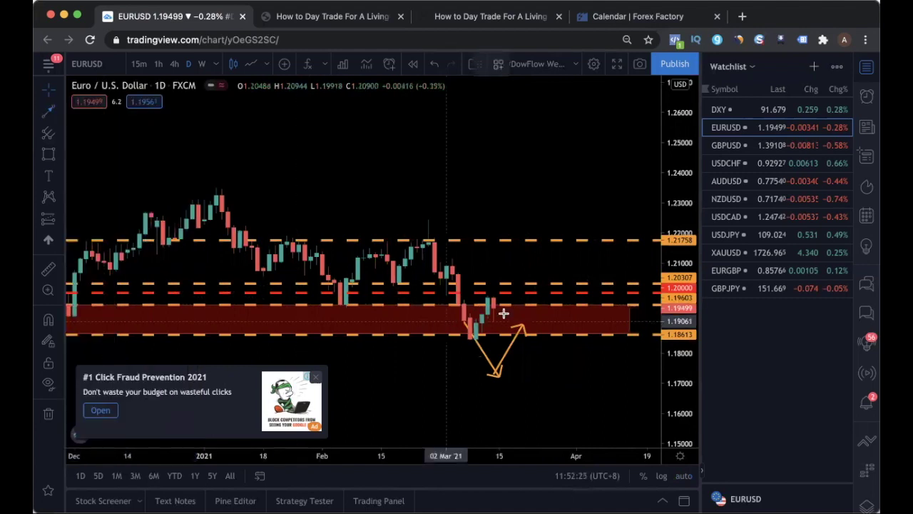
drag(493, 305, 505, 327)
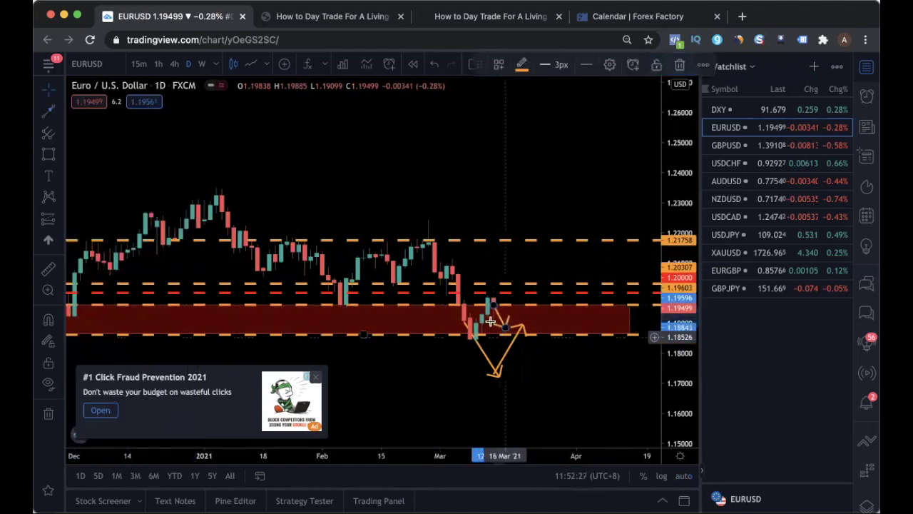
- Delete the remaining old projection arrows below the red zone and draw an upward arrow from about 1.187 to about 1.201
click(508, 349)
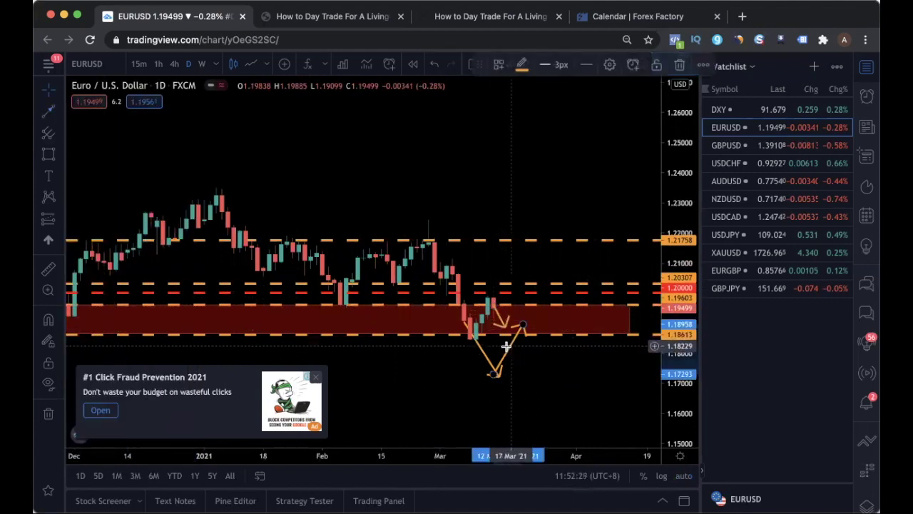
key(Delete)
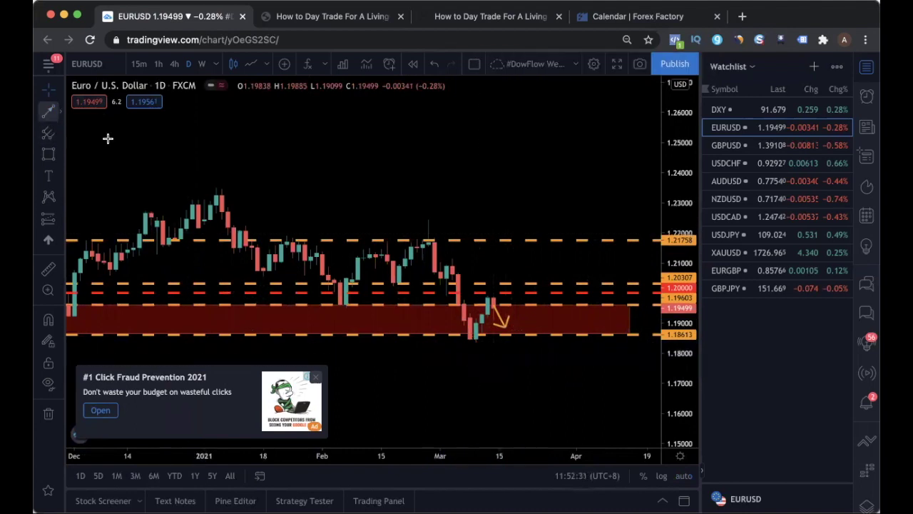
drag(511, 330, 528, 290)
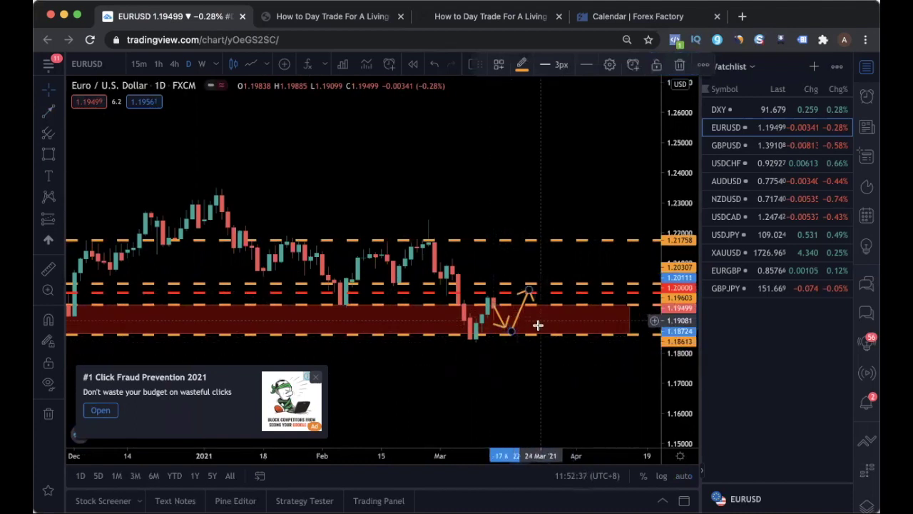
- Examine EURUSD's swings since mid-2020 around the red zone against the new down-then-up projection toward the 1.20000 line
scroll(536, 321, up, 1)
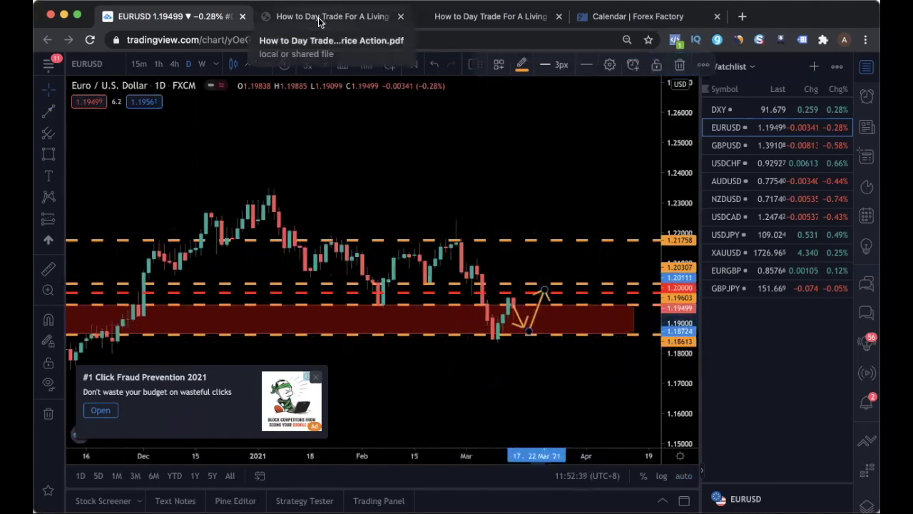
scroll(485, 249, down, 2)
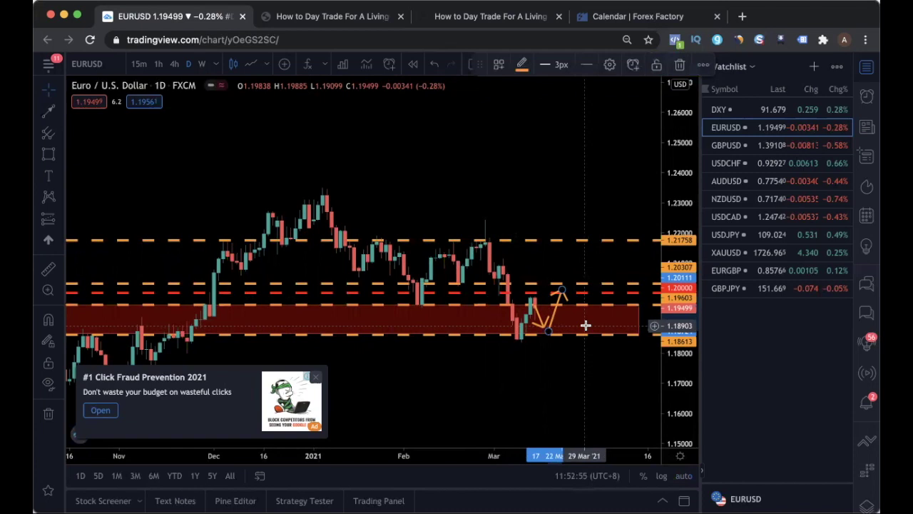
scroll(585, 325, down, 5)
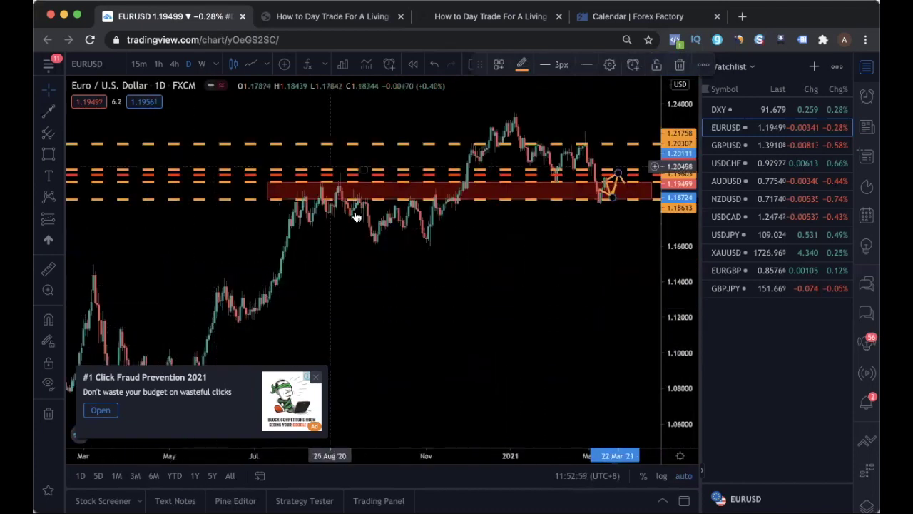
scroll(587, 282, up, 5)
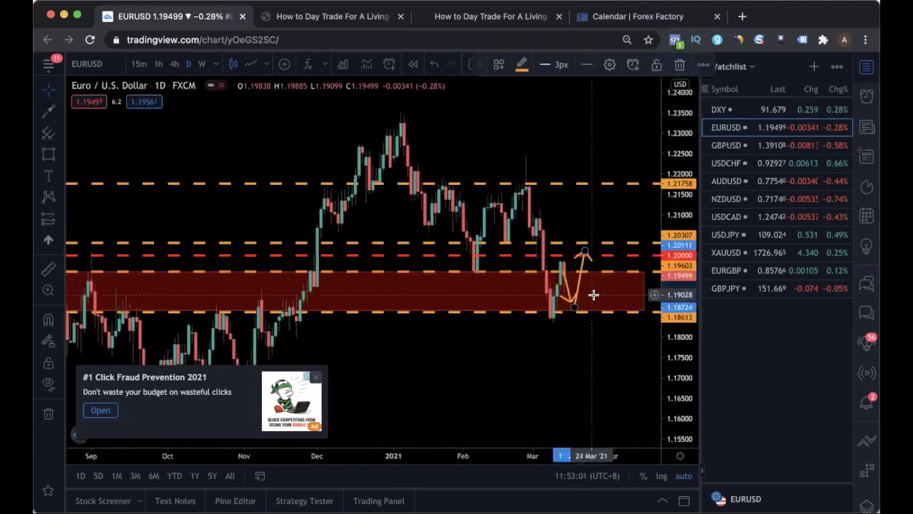
scroll(571, 235, down, 2)
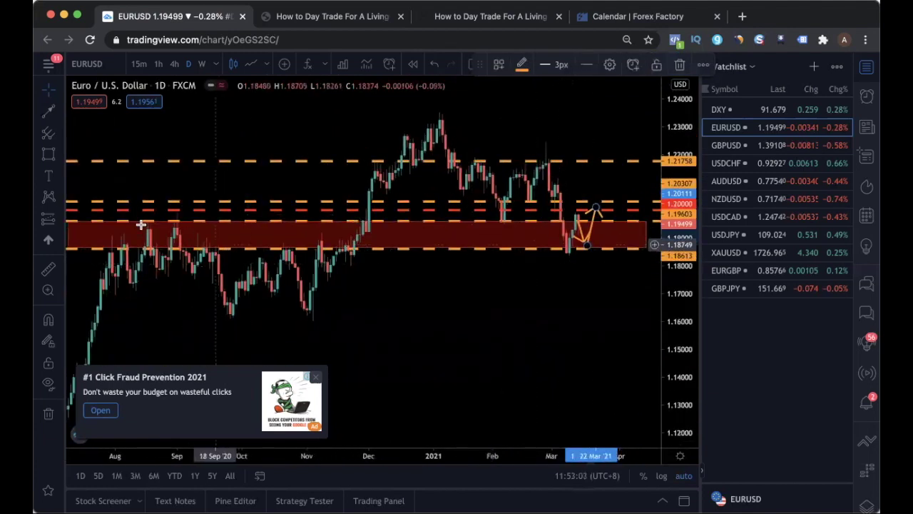
scroll(602, 246, up, 3)
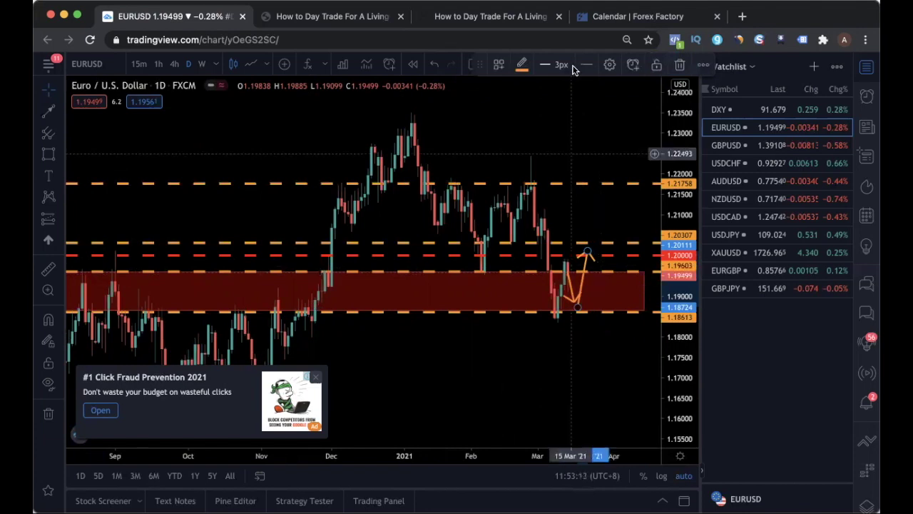
- Switch to the trading PDF and review the Entry section, the candlestick pattern explanation, and the Hammer page
click(314, 16)
scroll(569, 258, down, 5)
scroll(568, 259, down, 3)
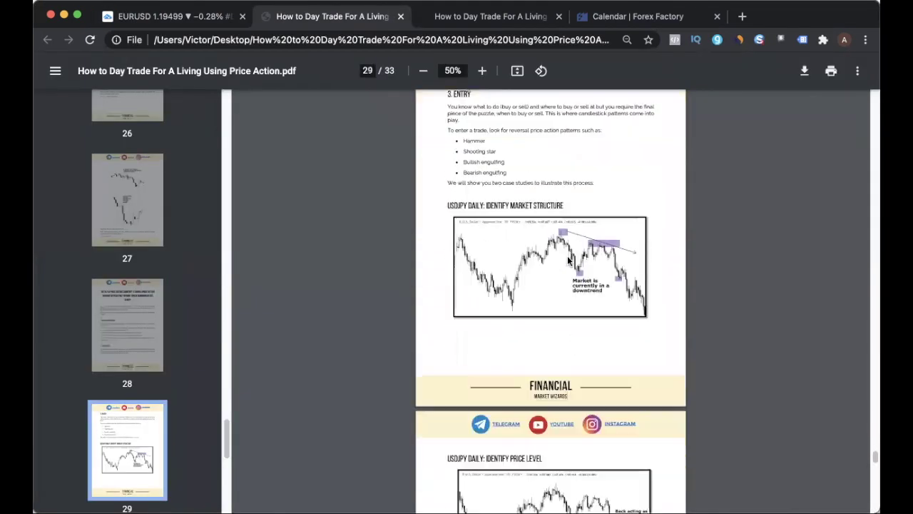
drag(874, 460, 856, 101)
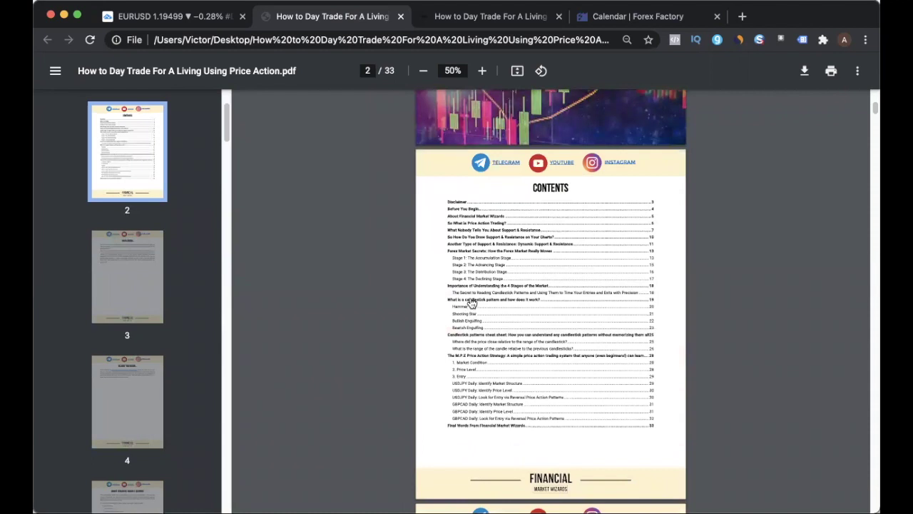
click(472, 302)
scroll(578, 225, up, 1)
scroll(527, 281, down, 4)
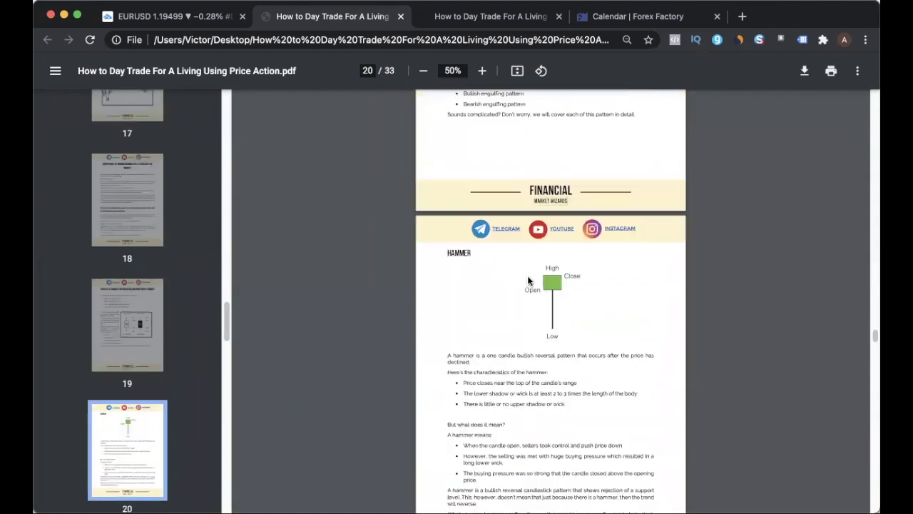
scroll(535, 287, up, 4)
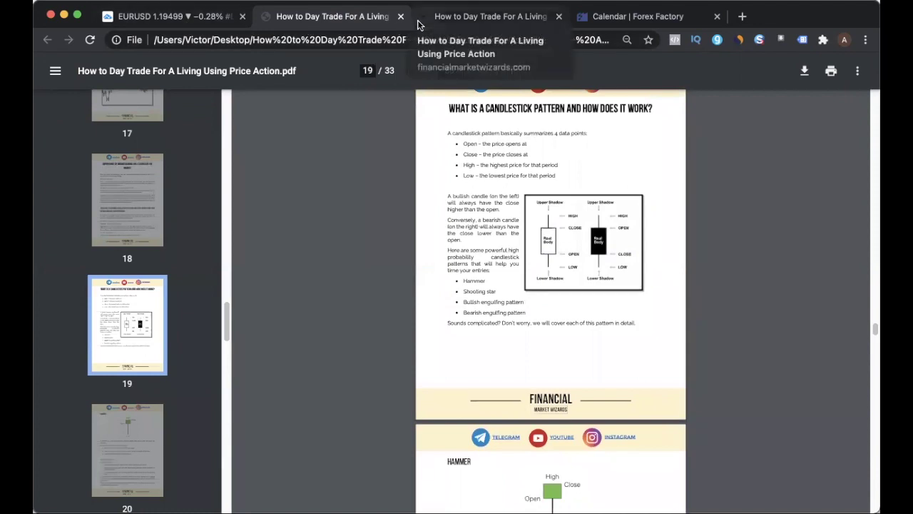
- Return to TradingView, show the GBPUSD daily chart, and examine its levels, red boxes and projection arrows within the longer trend
click(210, 20)
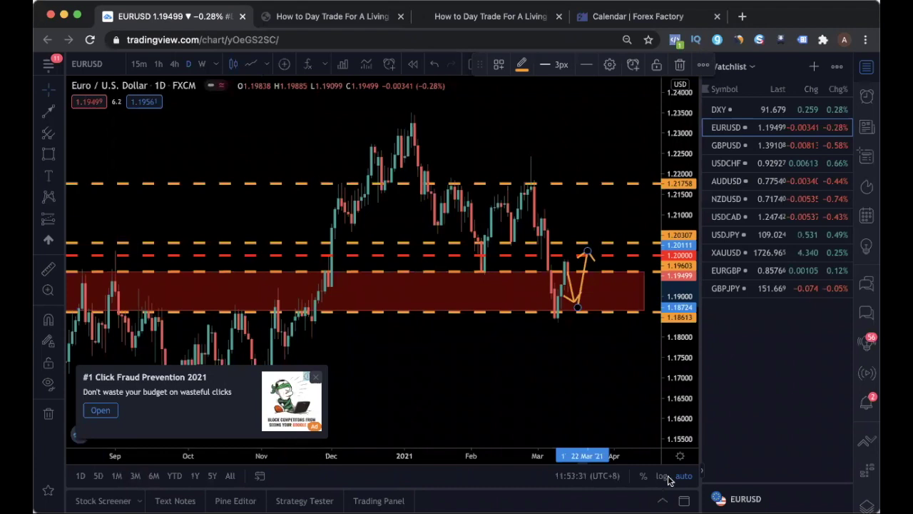
click(776, 146)
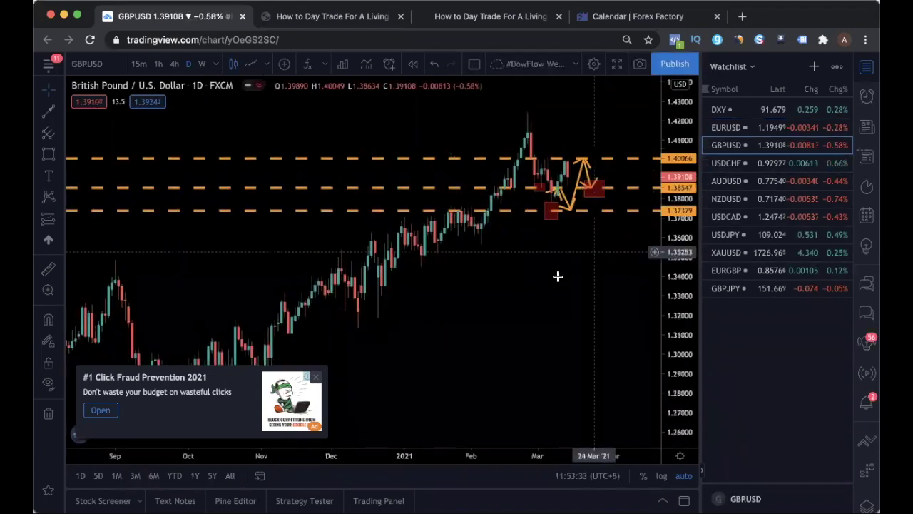
scroll(561, 283, up, 5)
drag(564, 299, 560, 378)
scroll(562, 373, up, 4)
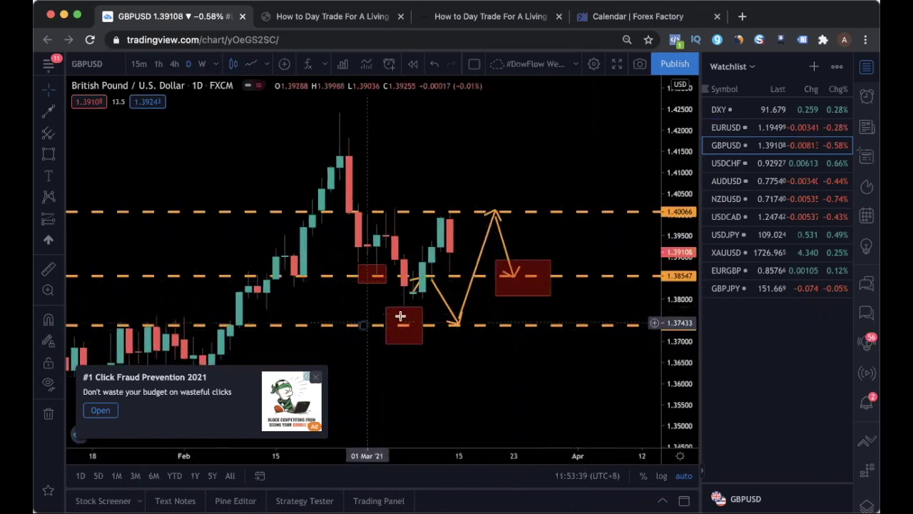
scroll(385, 336, down, 2)
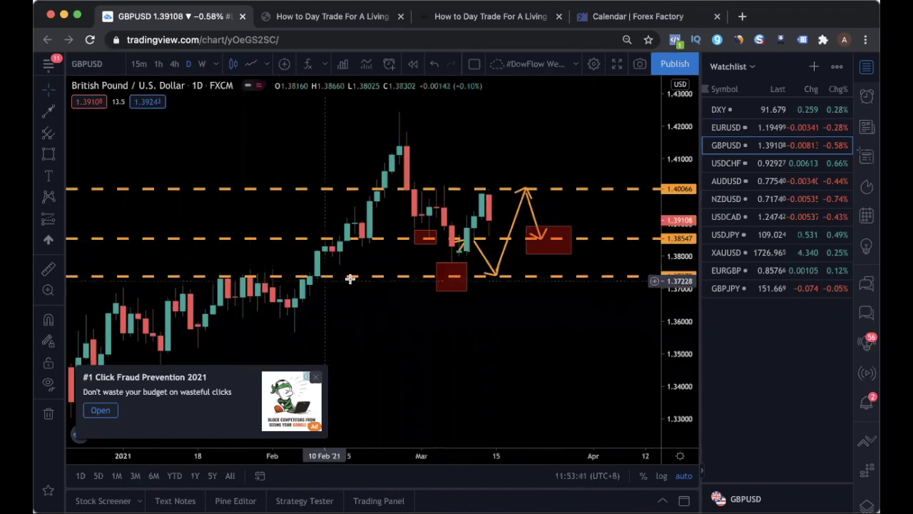
scroll(435, 279, down, 5)
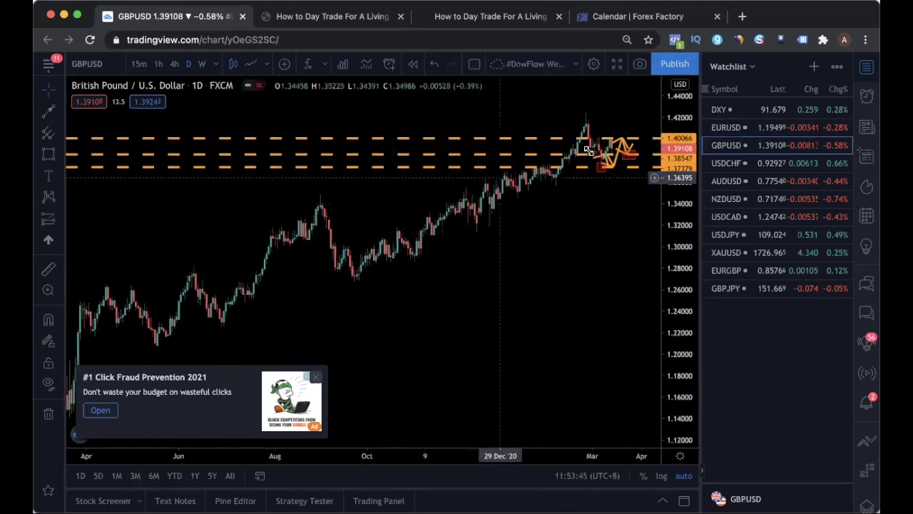
- Move and resize GBPUSD's lower red box around the early-March lows, spanning about 1.3765 to 1.382
scroll(605, 233, up, 2)
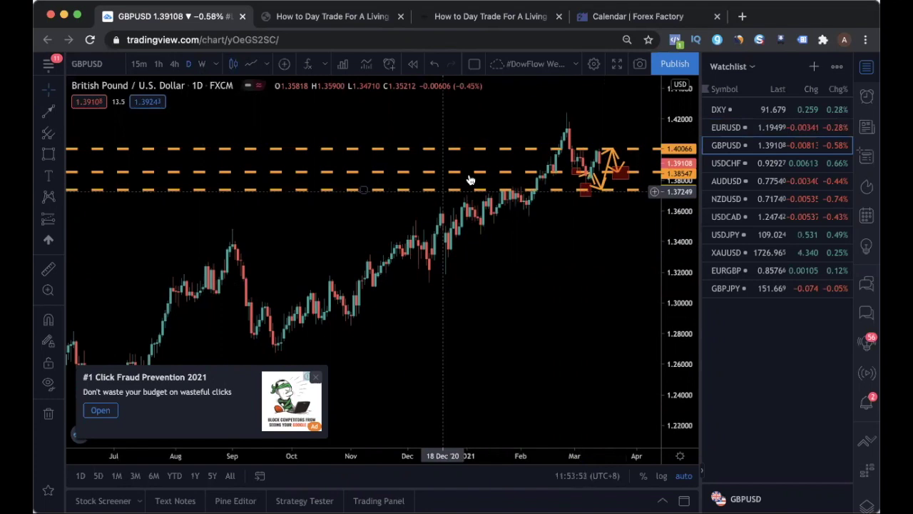
scroll(470, 179, up, 5)
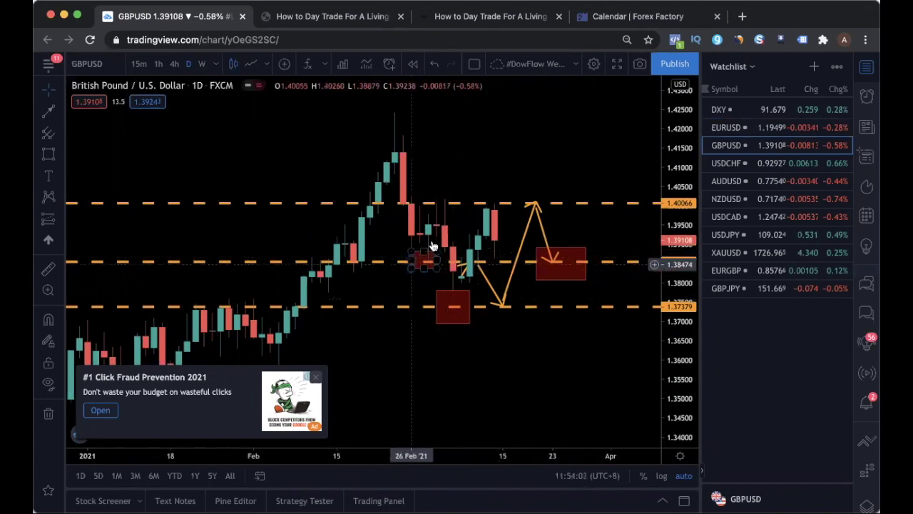
mouse_move(460, 291)
mouse_down()
mouse_move(463, 304)
mouse_move(472, 284)
mouse_up()
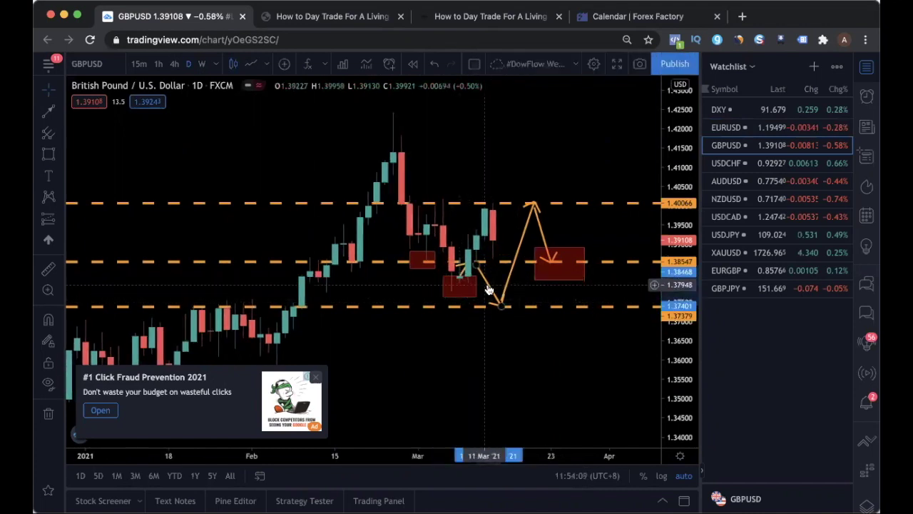
- Delete GBPUSD's old projection arrows, keeping only the downward arrow that points into the red box at the 1.38547 line
click(491, 289)
key(Delete)
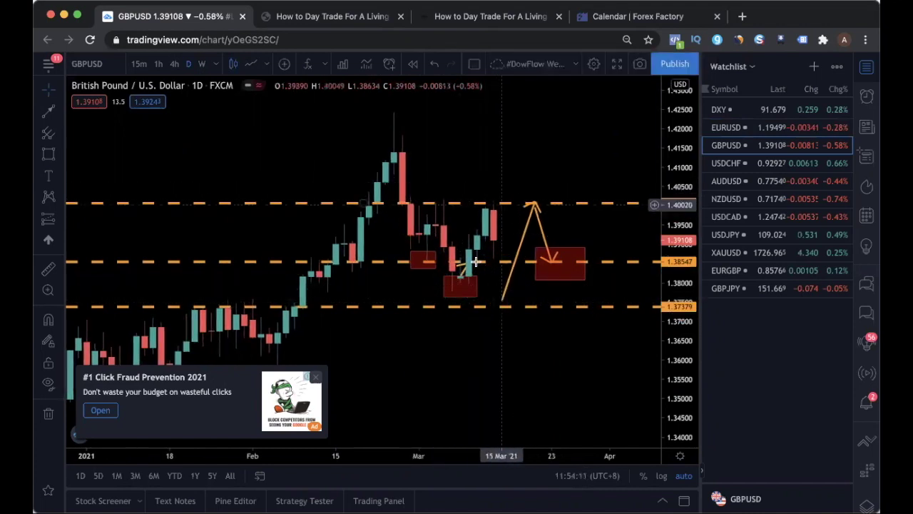
drag(464, 263, 457, 206)
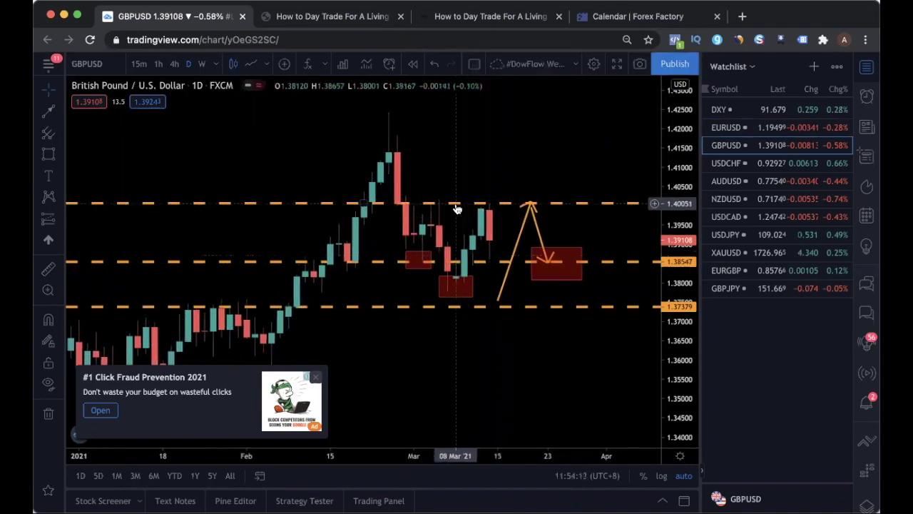
scroll(455, 206, left, 3)
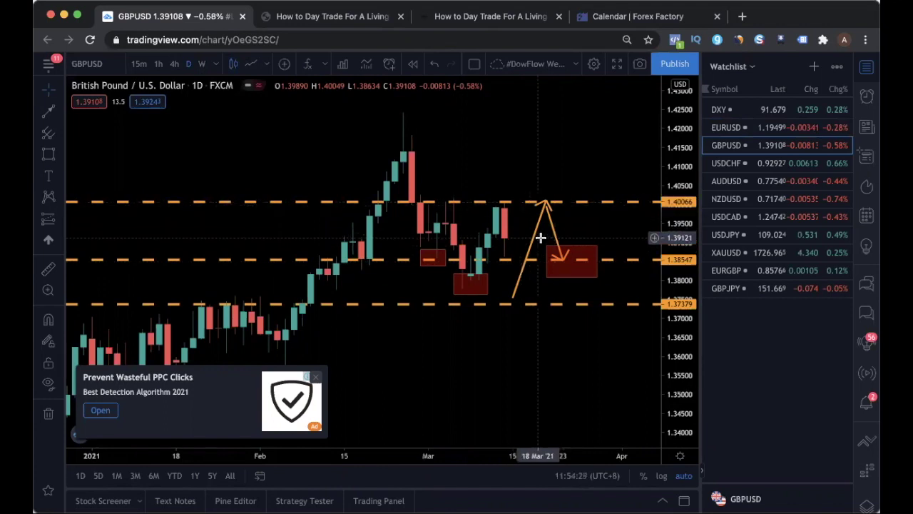
click(532, 243)
key(Delete)
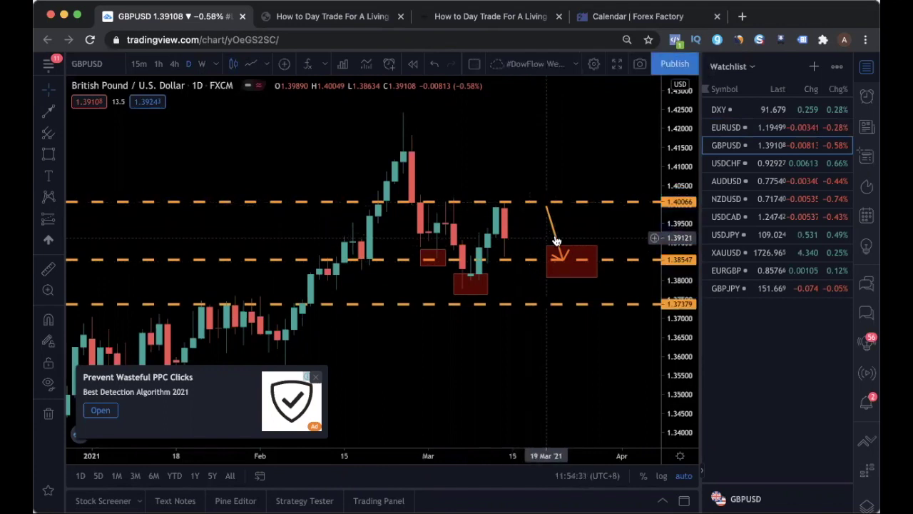
- Move the downward arrow to start at GBPUSD's latest candle, and shift and narrow its red box to about 1.3835–1.3885
drag(560, 258, 522, 261)
drag(571, 245, 549, 254)
click(564, 225)
- Draw an upward projection arrow on GBPUSD from the red box, about 1.3865 to 1.398 around 18 March
click(44, 110)
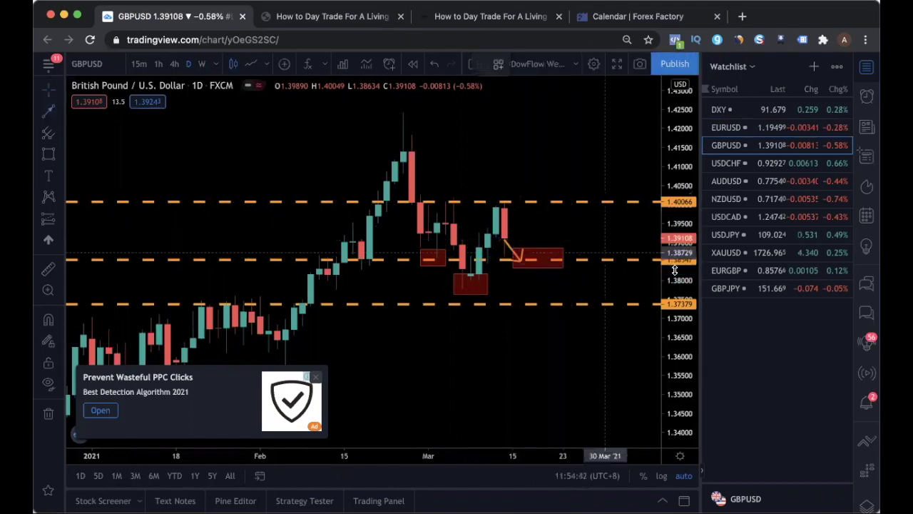
click(546, 208)
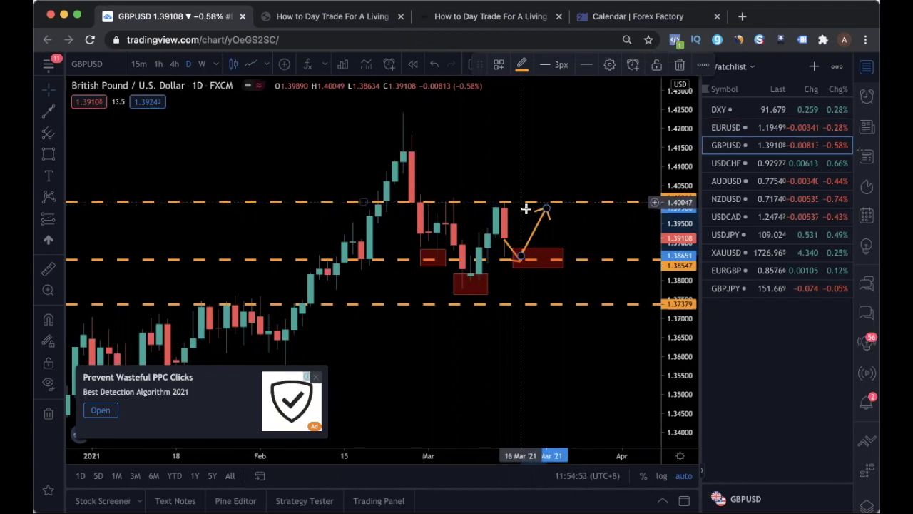
drag(544, 211, 538, 212)
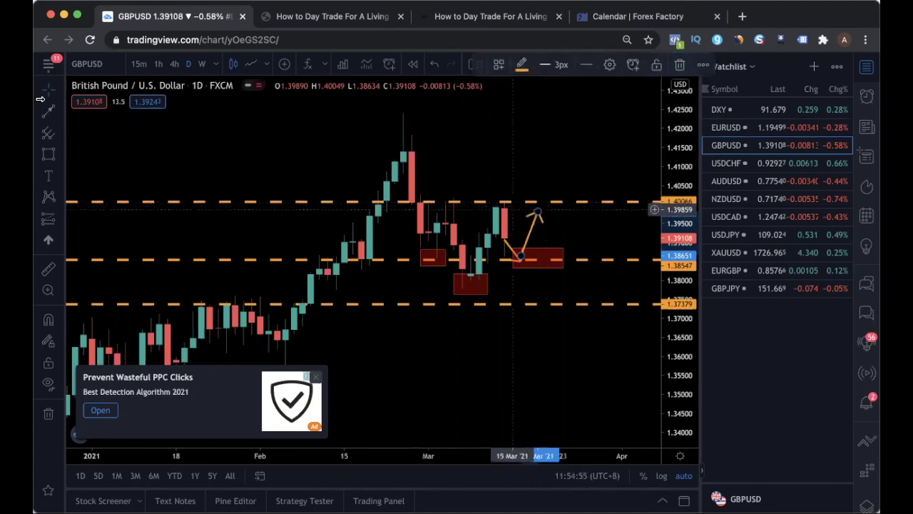
- Place a Long Position on GBPUSD at about 1.3862, with the stop at about 1.3810 and the target at about 1.3988
click(60, 225)
click(74, 221)
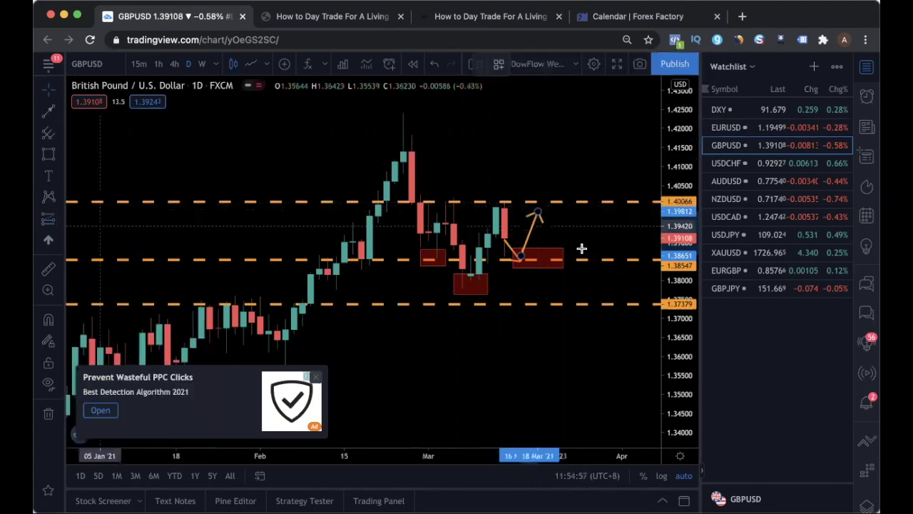
click(530, 255)
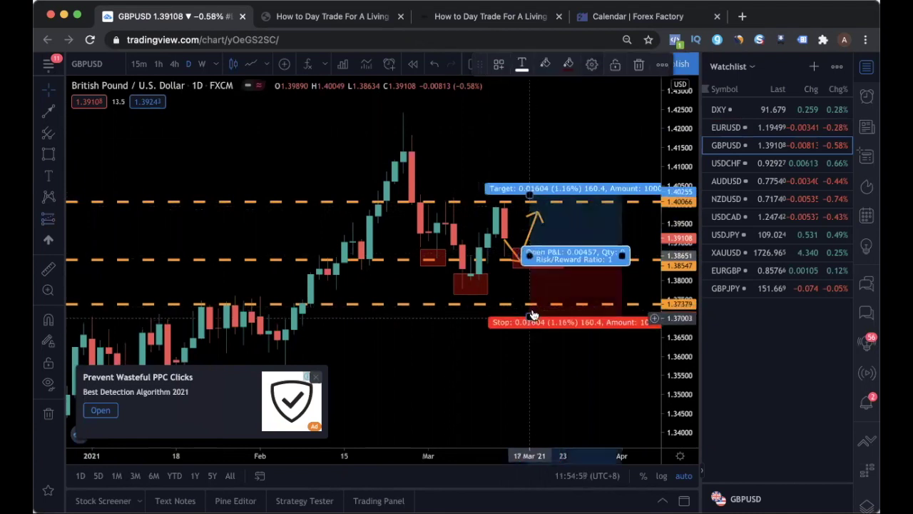
drag(530, 309, 528, 262)
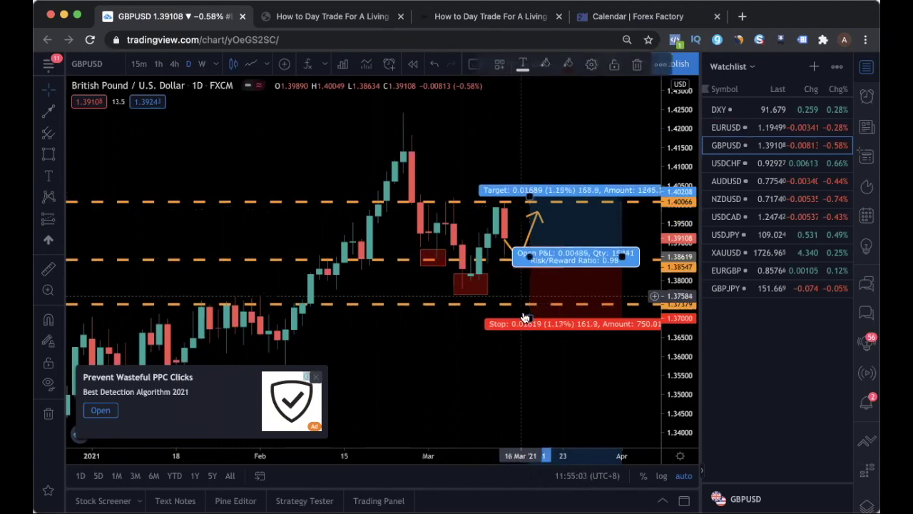
drag(538, 316, 536, 274)
drag(530, 196, 530, 209)
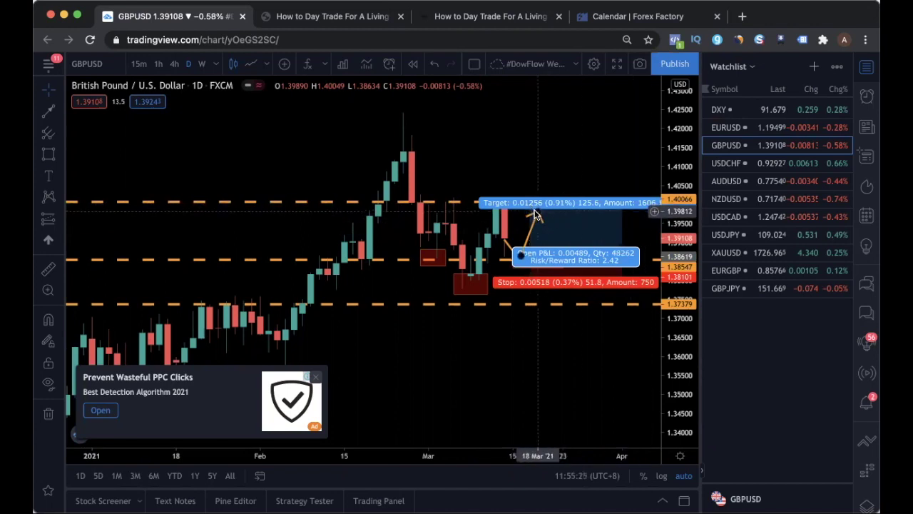
- Delete GBPUSD's upward projection arrow and the long position, leaving the downward arrow and red box
click(526, 240)
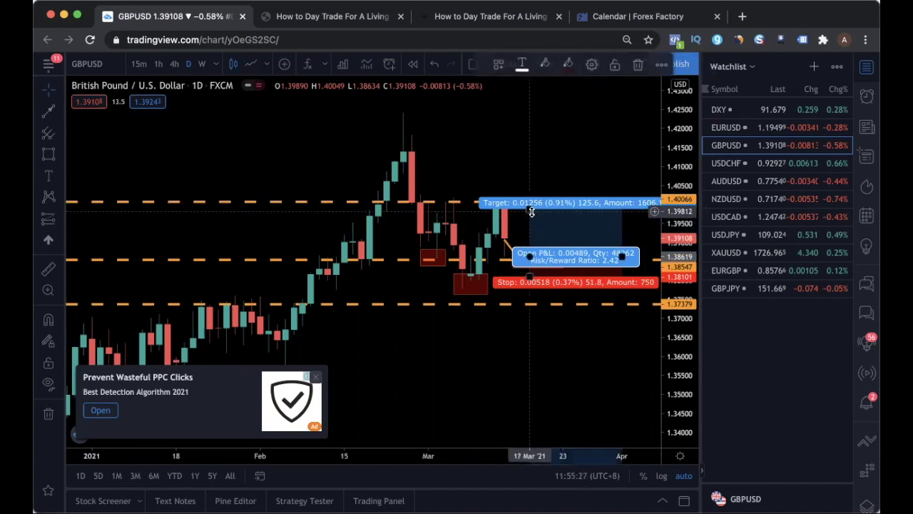
key(Delete)
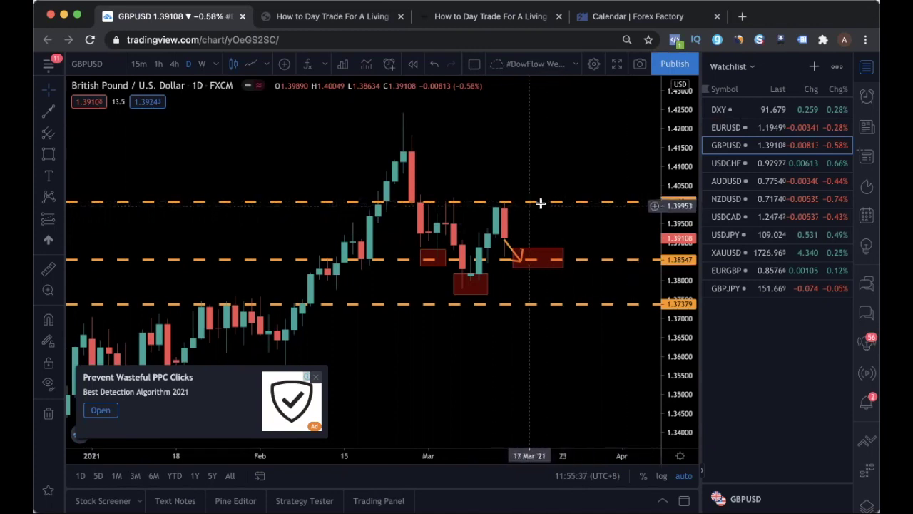
scroll(560, 212, down, 5)
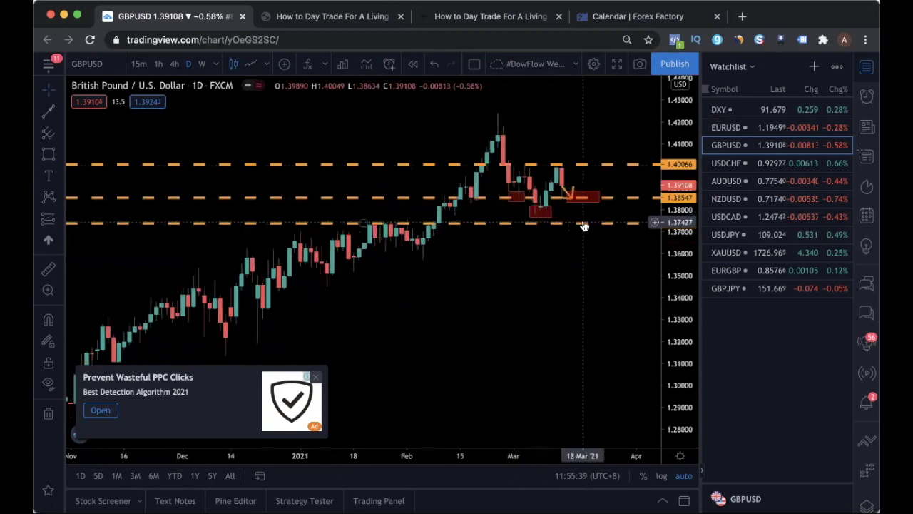
scroll(582, 222, up, 3)
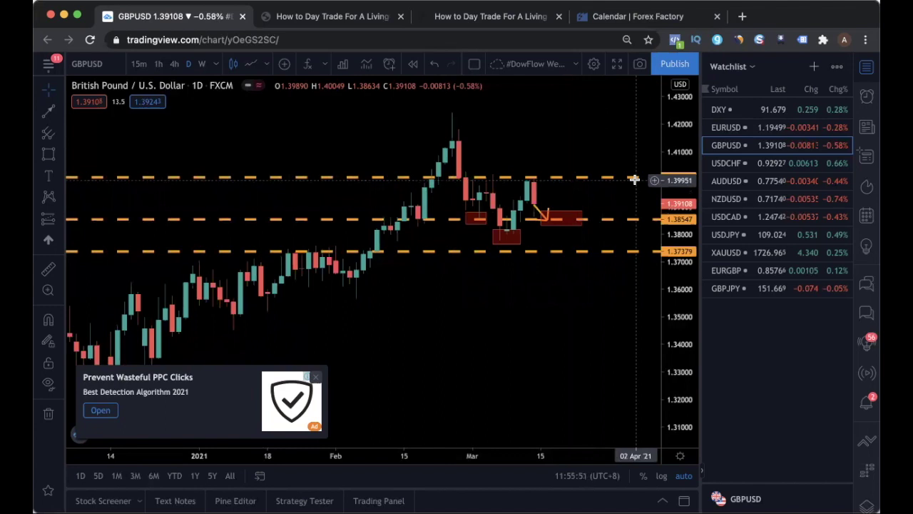
- Show the USDCHF daily chart and clear its two old projection arrows toward 0.93836 and 0.91931
click(788, 164)
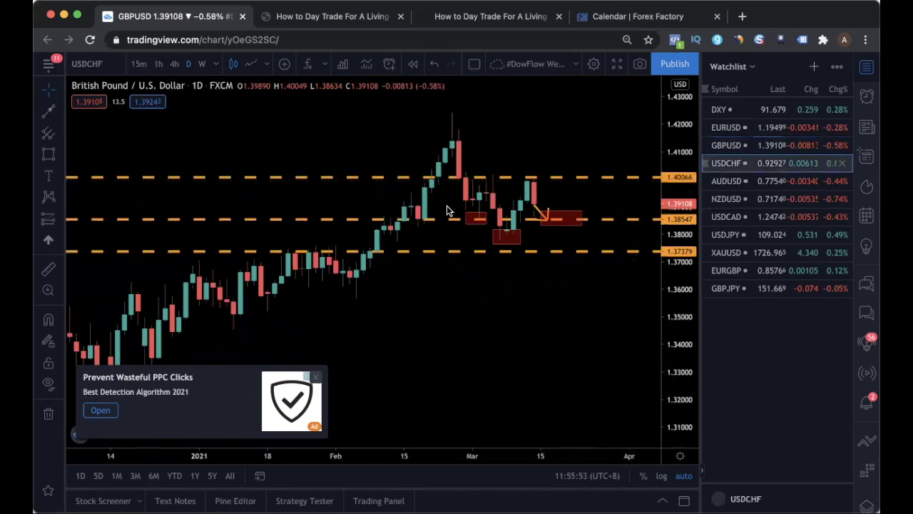
click(318, 380)
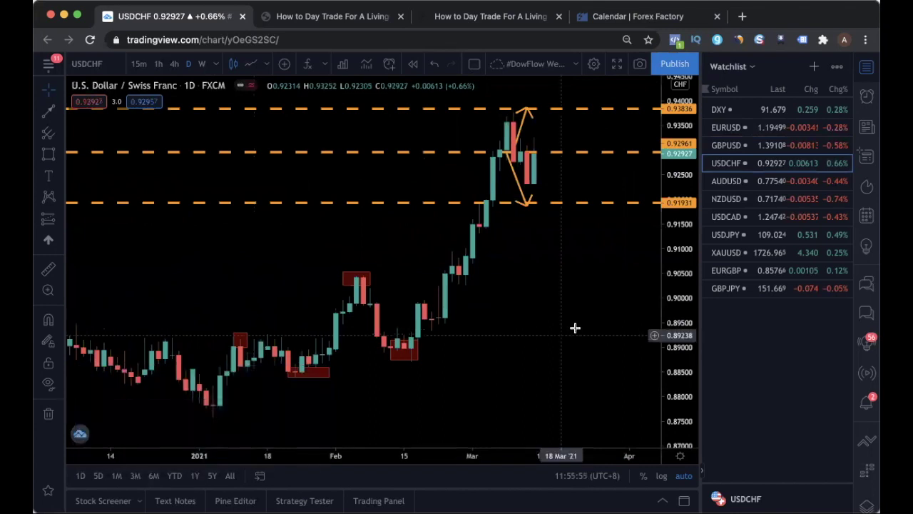
scroll(575, 326, down, 3)
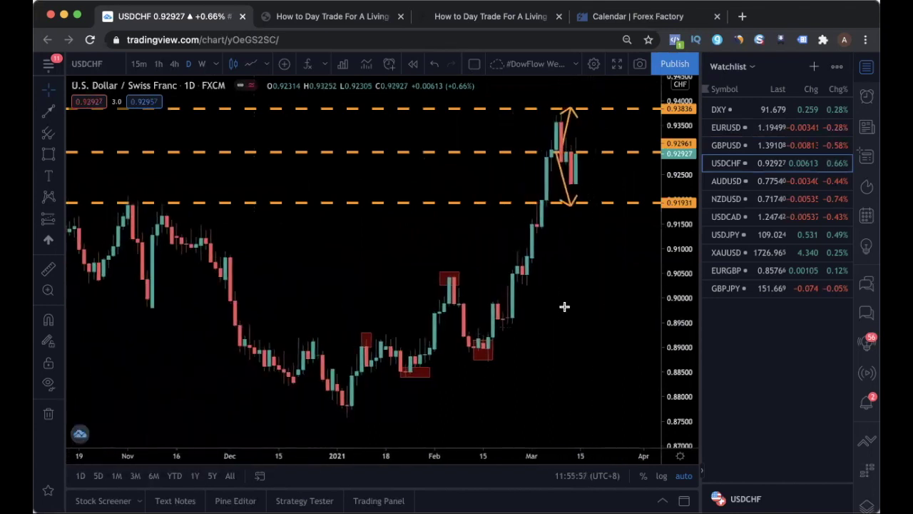
scroll(494, 302, down, 5)
scroll(577, 320, down, 3)
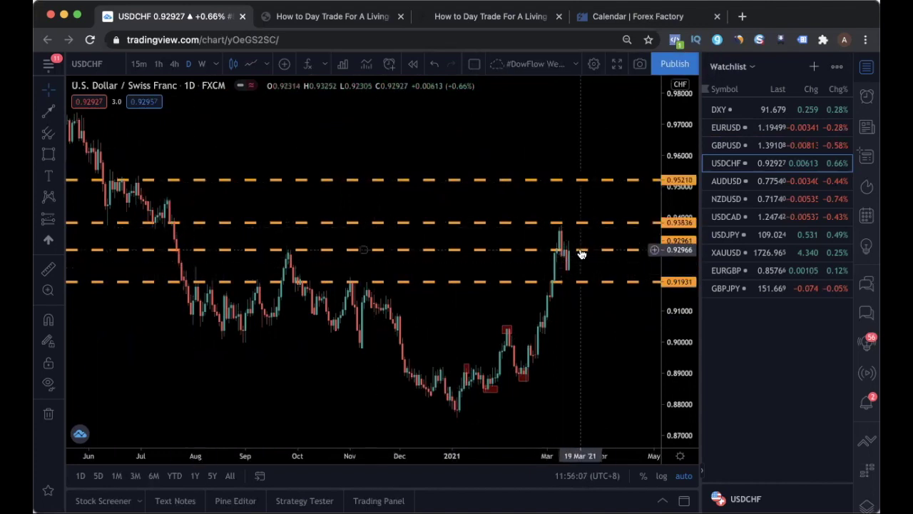
- Move USDCHF's 0.93836 resistance line down to 0.93779 and compare it with the swings since mid-2020
scroll(579, 256, up, 3)
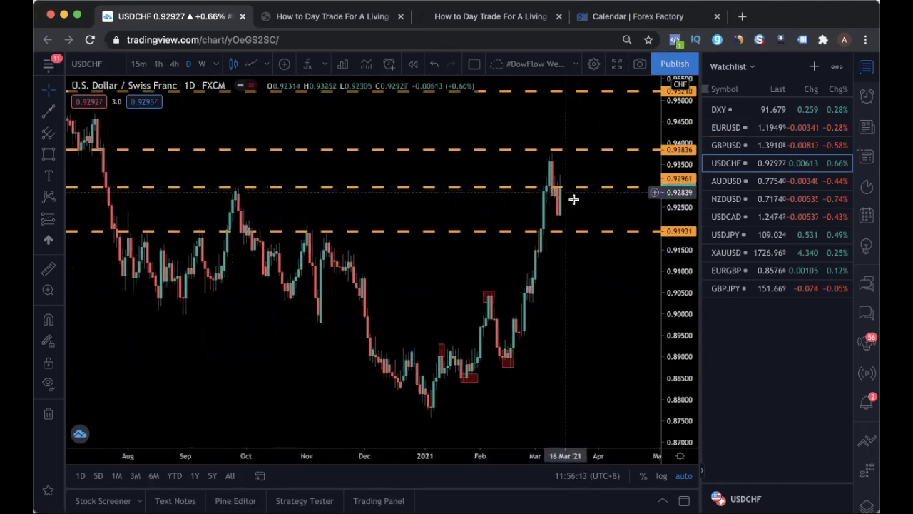
scroll(575, 198, down, 3)
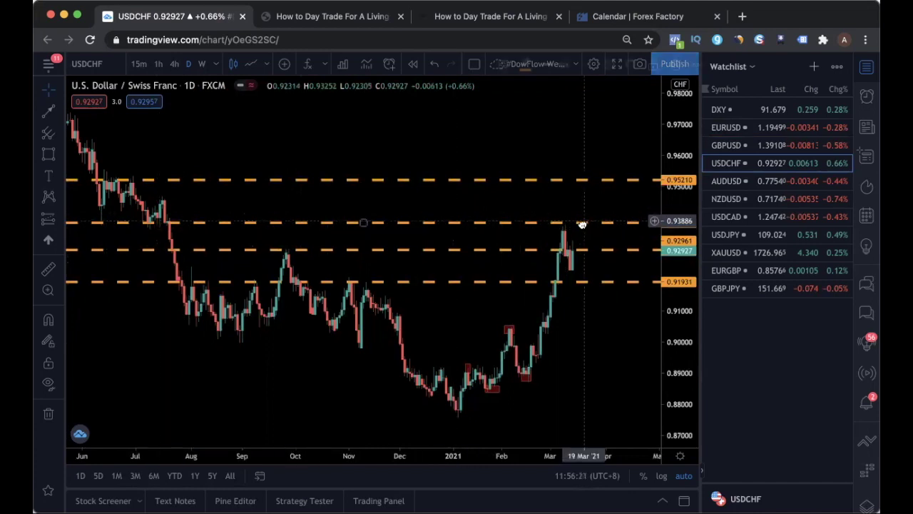
drag(583, 224, 565, 228)
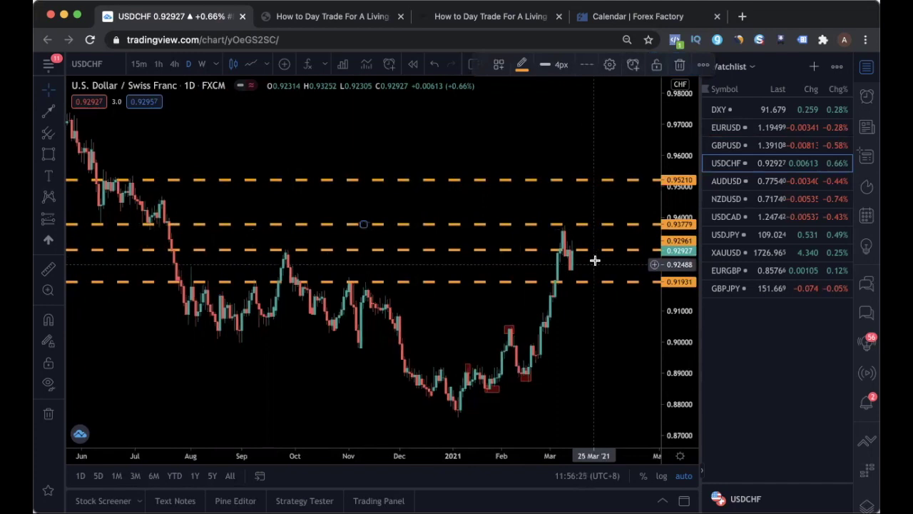
scroll(593, 261, up, 4)
scroll(504, 261, up, 2)
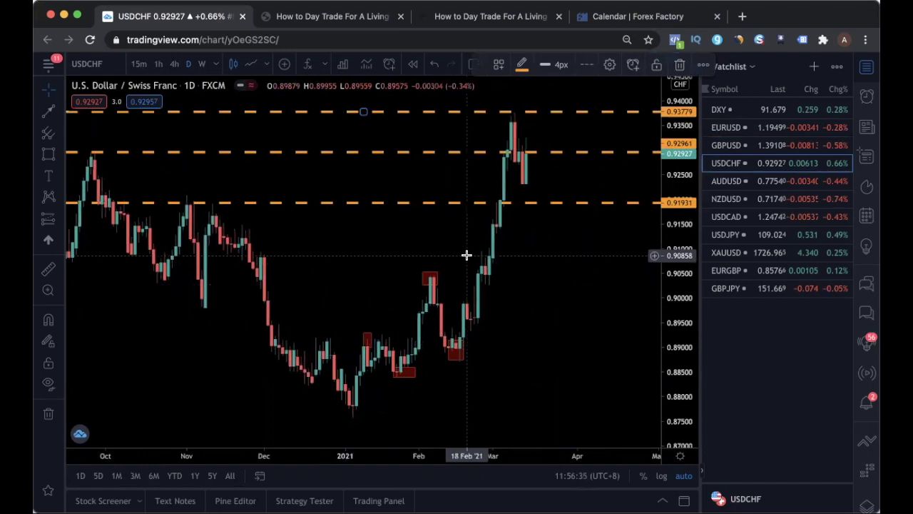
scroll(521, 313, down, 5)
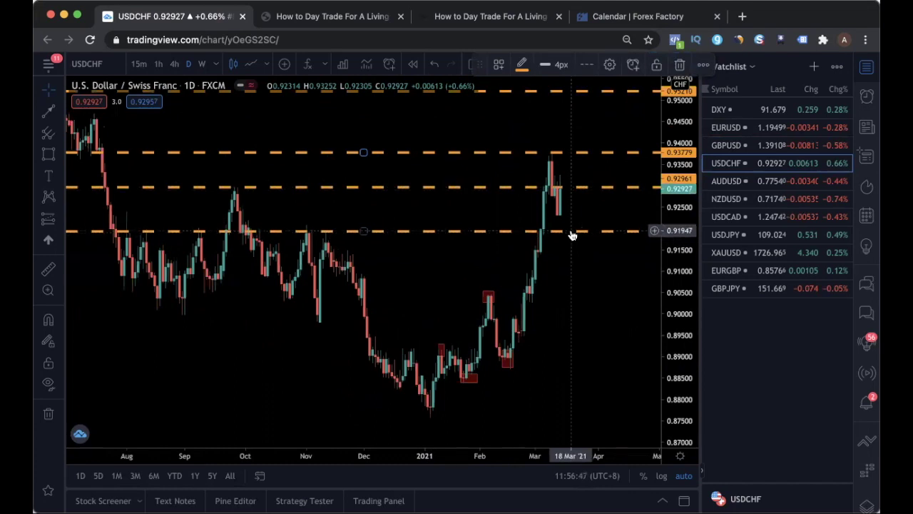
scroll(597, 233, up, 5)
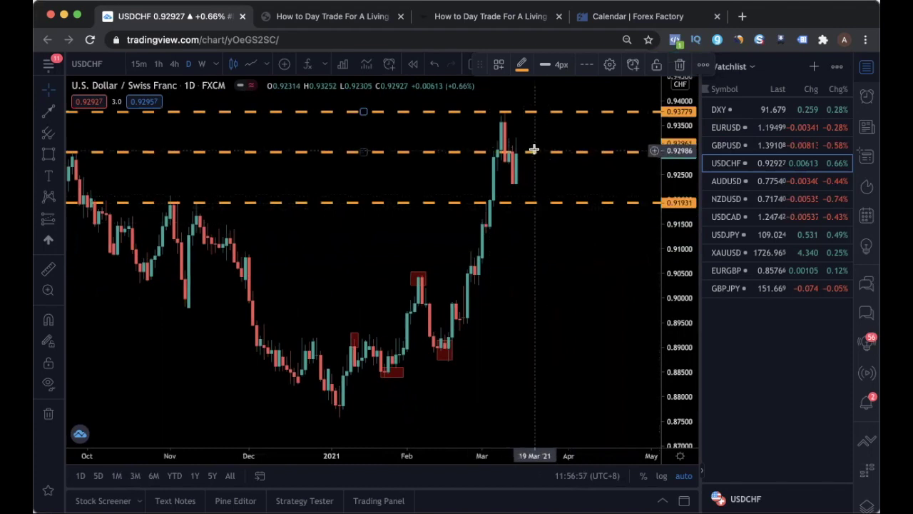
- Place a Long Position on USDCHF at about 0.9325, with the stop at about 0.9227 and the target at about 0.9374
click(64, 218)
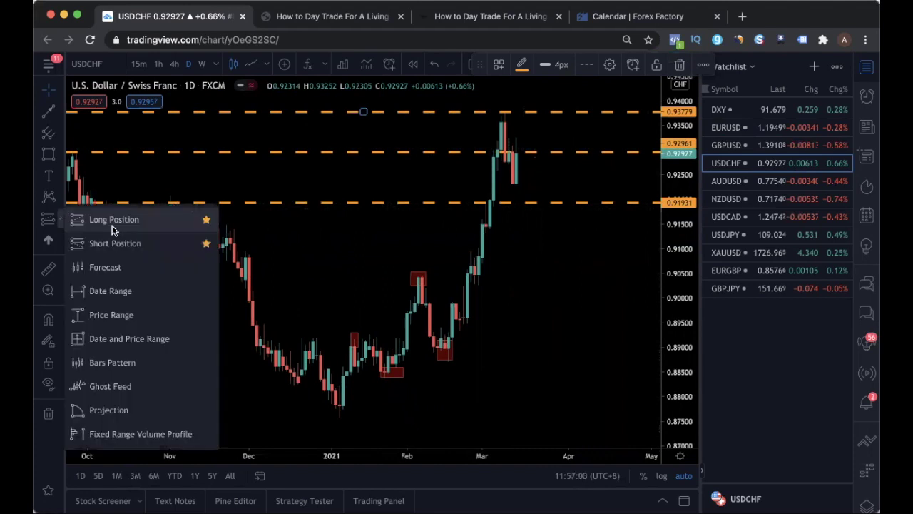
click(564, 160)
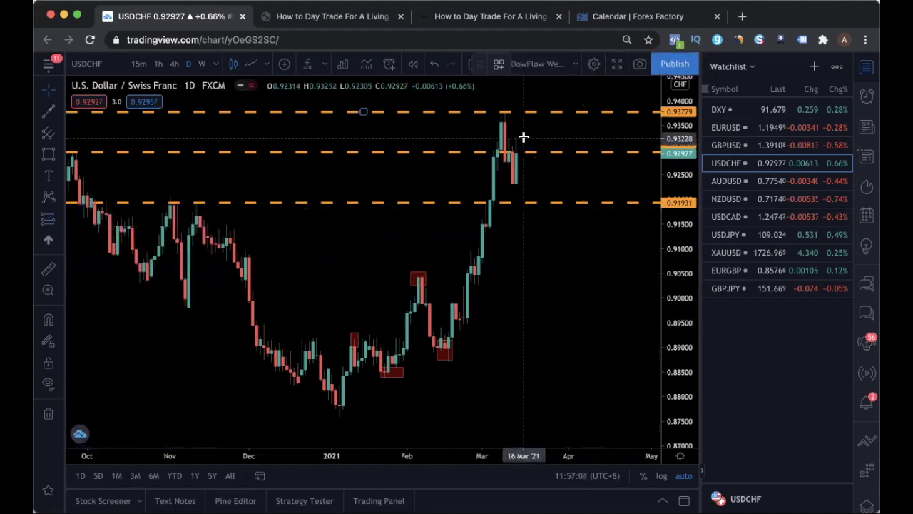
click(524, 191)
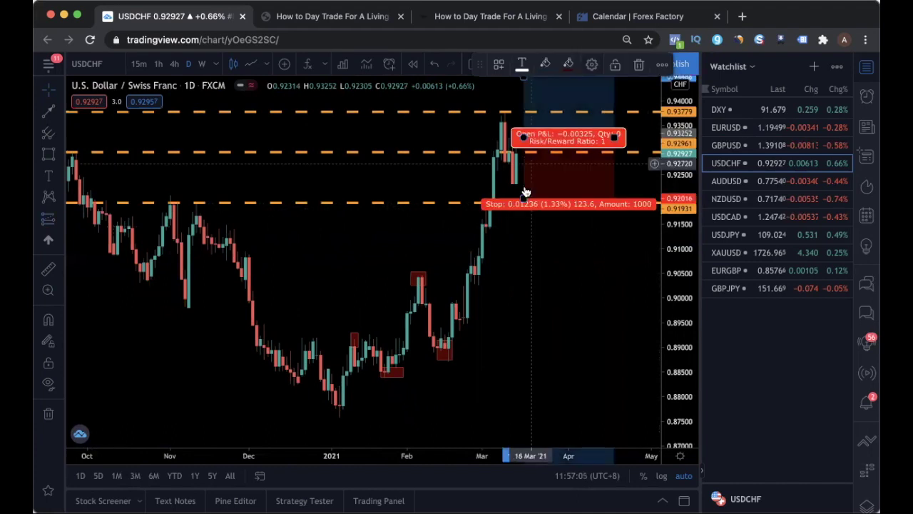
drag(525, 187, 525, 184)
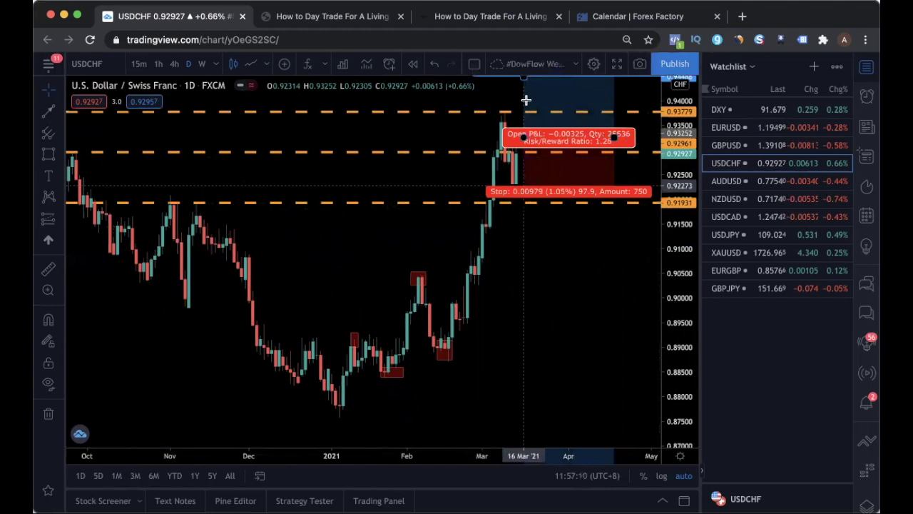
drag(526, 81, 542, 119)
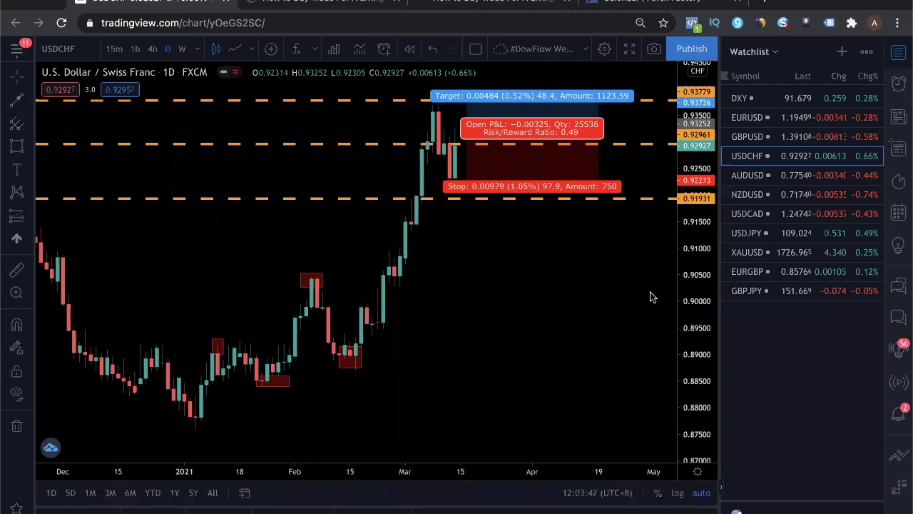
- Show the AUDUSD daily chart and examine its levels, red boxes and projection arrows within the uptrend since 2020
click(785, 178)
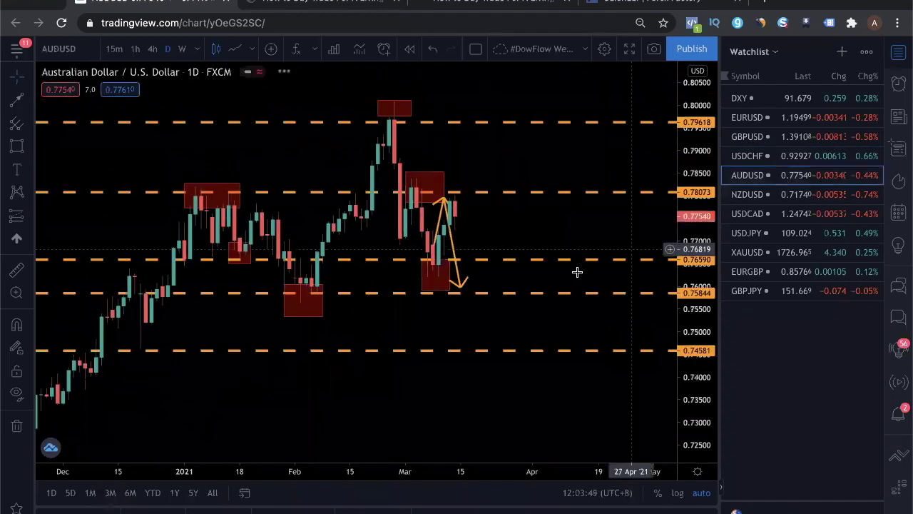
scroll(580, 265, down, 4)
scroll(580, 265, down, 5)
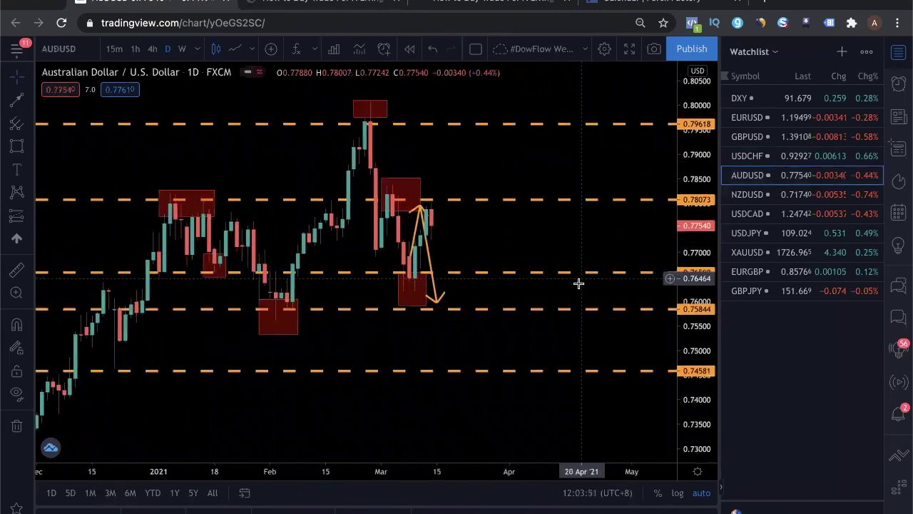
scroll(578, 280, down, 2)
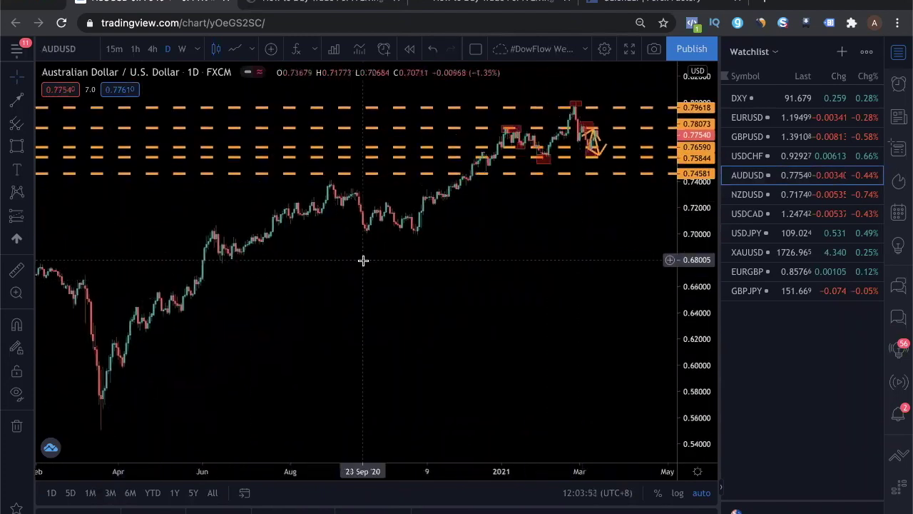
scroll(336, 298, up, 4)
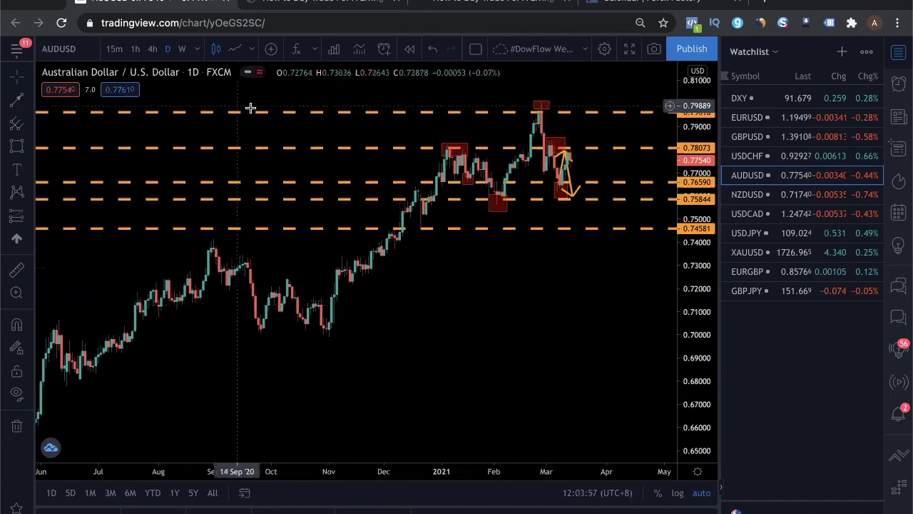
scroll(333, 303, up, 3)
scroll(329, 316, down, 1)
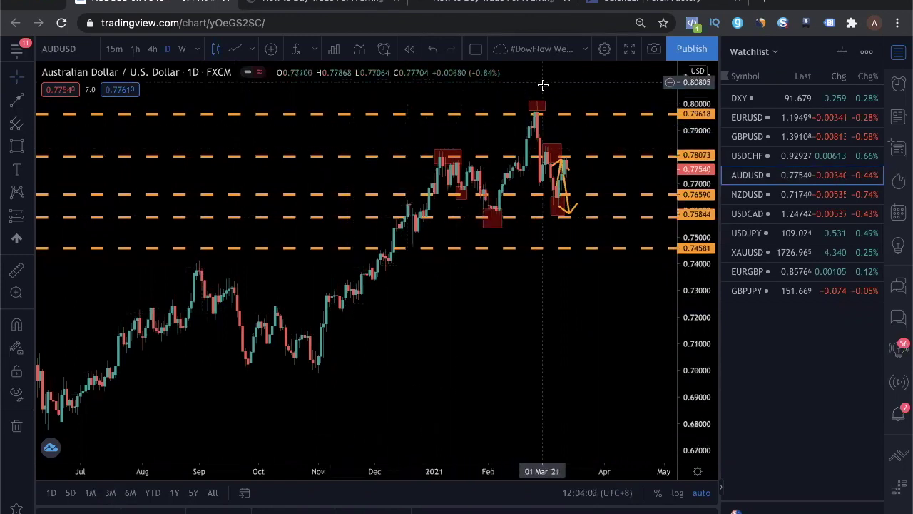
- Examine AUDUSD's swings from January to March 2021 around the 0.78073, 0.76590 and 0.75844 levels
scroll(645, 274, up, 4)
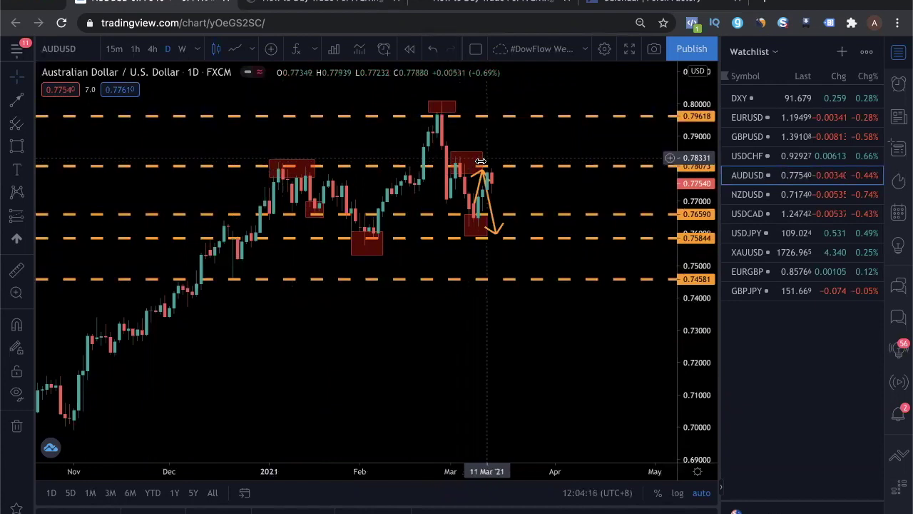
scroll(568, 290, left, 3)
scroll(416, 326, right, 8)
scroll(418, 327, down, 3)
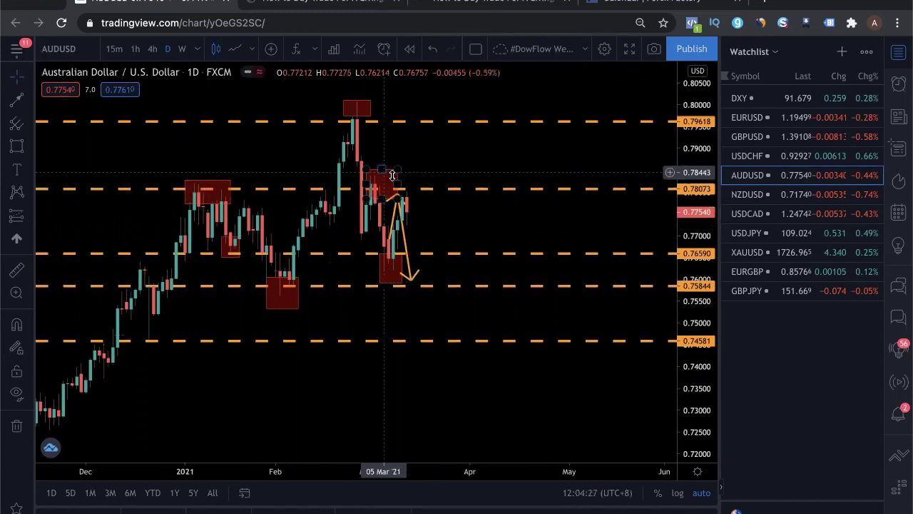
scroll(556, 203, down, 5)
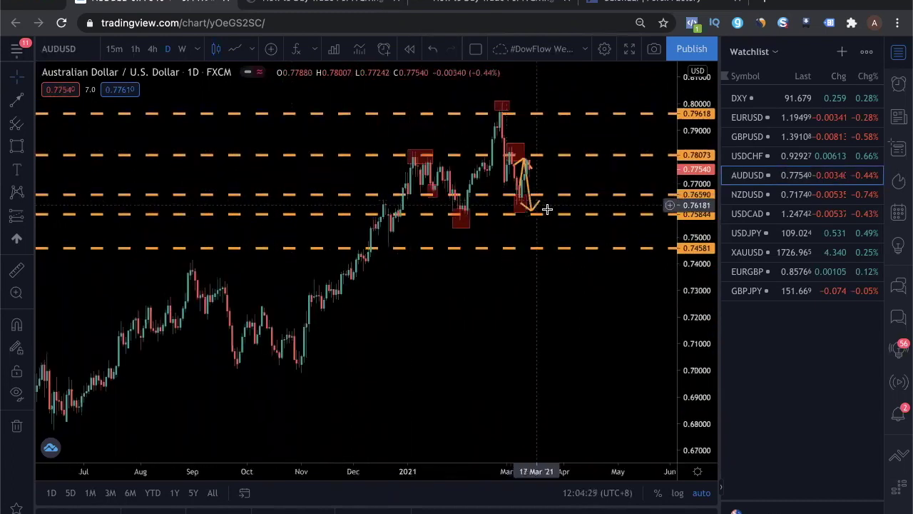
scroll(489, 292, up, 5)
scroll(495, 289, down, 3)
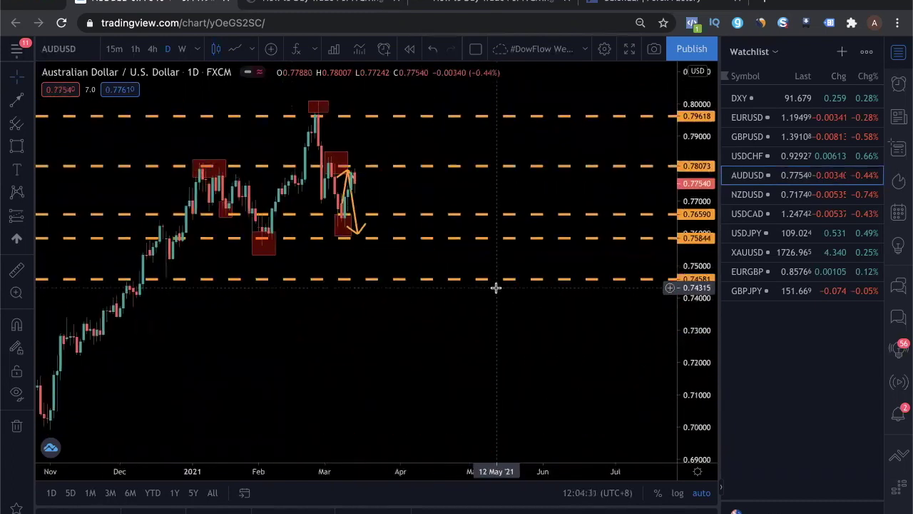
scroll(394, 184, down, 2)
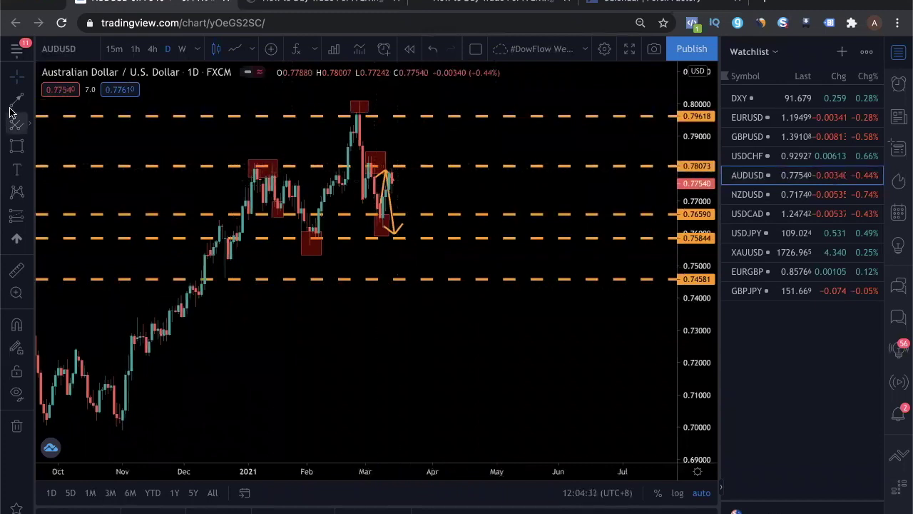
- Draw two AUDUSD projection arrows above 0.78073, one rising to about 0.79106 and one falling back to about 0.78132
click(412, 131)
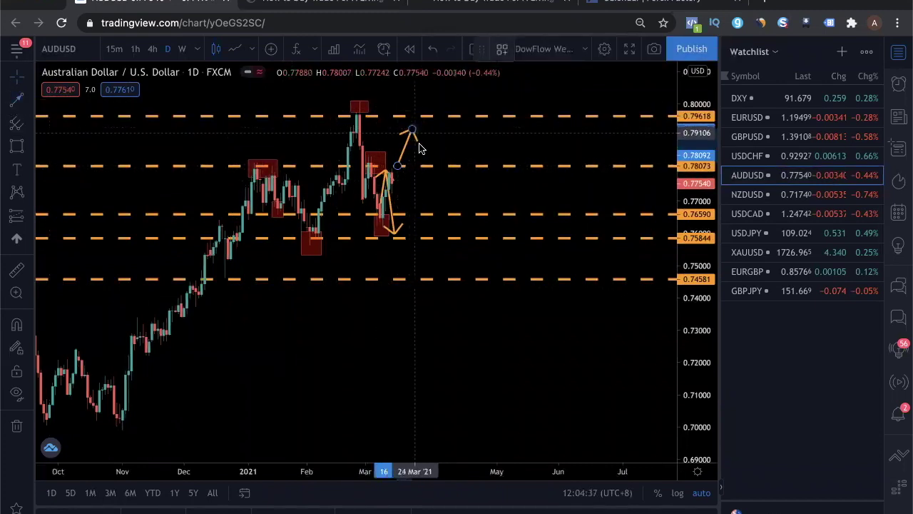
double_click(429, 164)
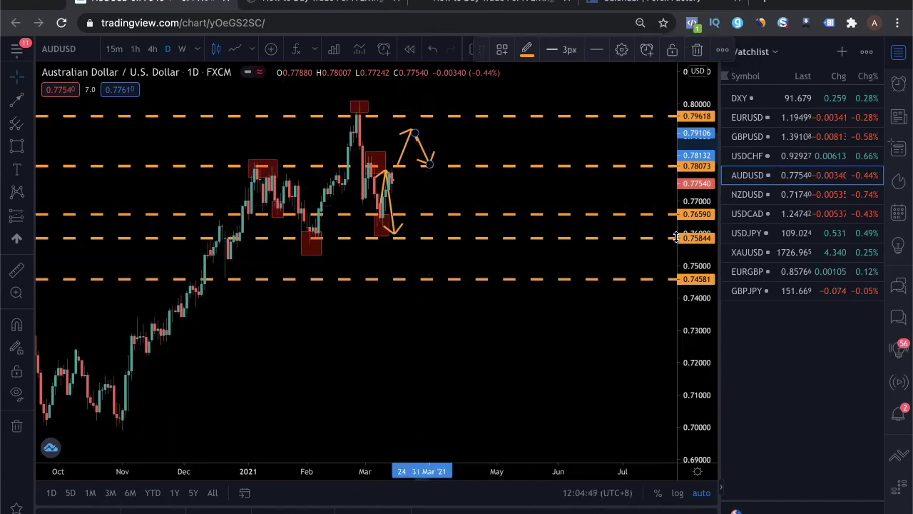
scroll(516, 268, up, 1)
scroll(516, 267, up, 2)
drag(416, 348, 567, 351)
scroll(567, 349, up, 3)
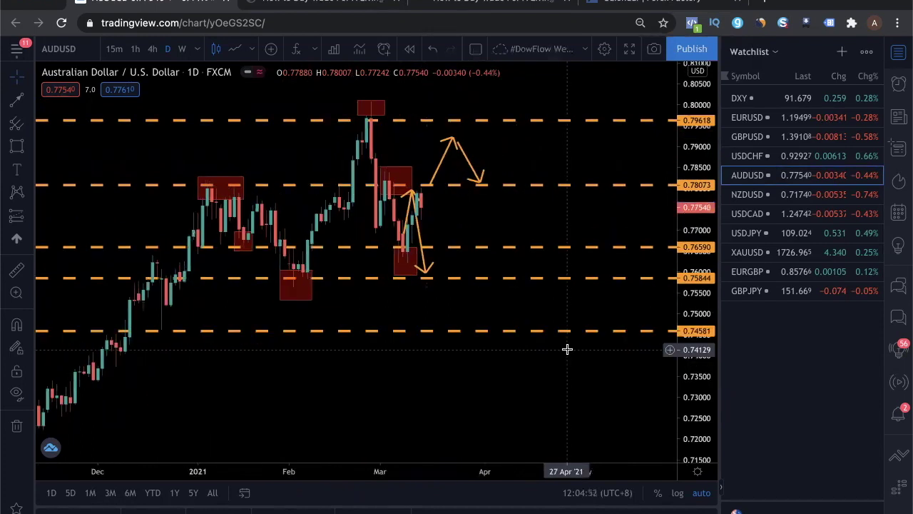
scroll(459, 192, down, 1)
scroll(458, 192, left, 1)
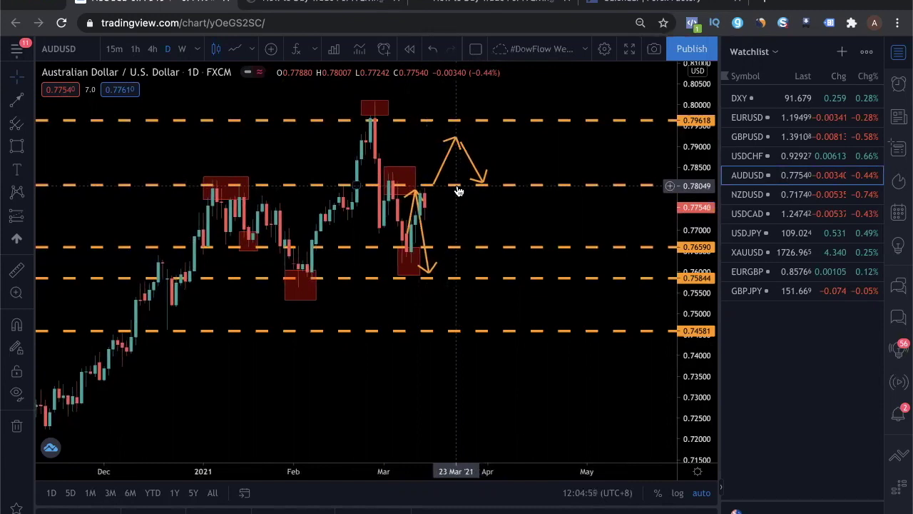
- Redirect the AUDUSD falling projection arrow so that it ends at the 0.76590 line
scroll(389, 235, down, 5)
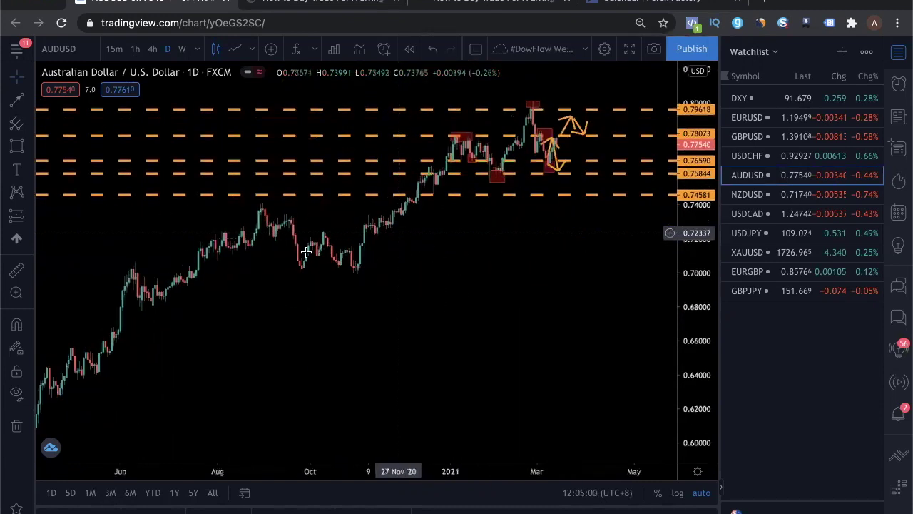
scroll(480, 232, up, 4)
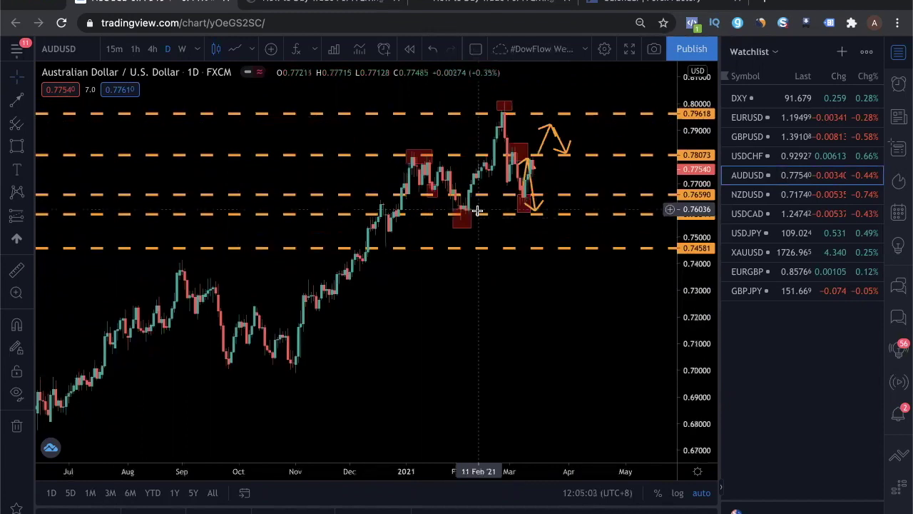
scroll(478, 228, up, 3)
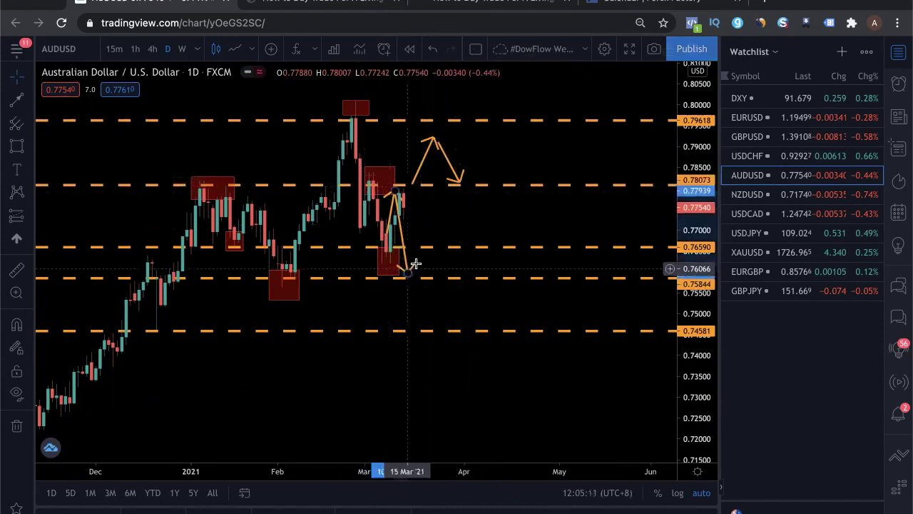
double_click(432, 243)
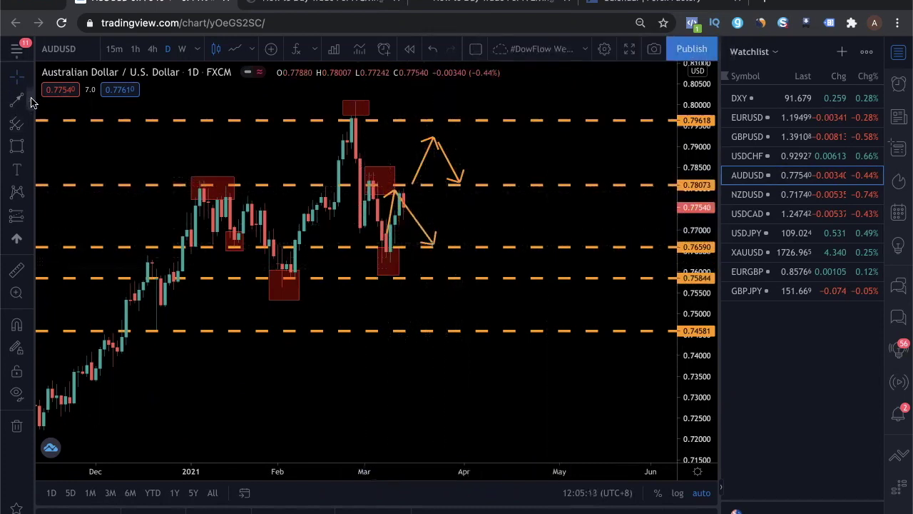
- Draw a rising AUDUSD trend line under the lows, from about 0.75635 on 1 Feb to about 0.77865 on 13 May 2021
click(30, 100)
click(80, 126)
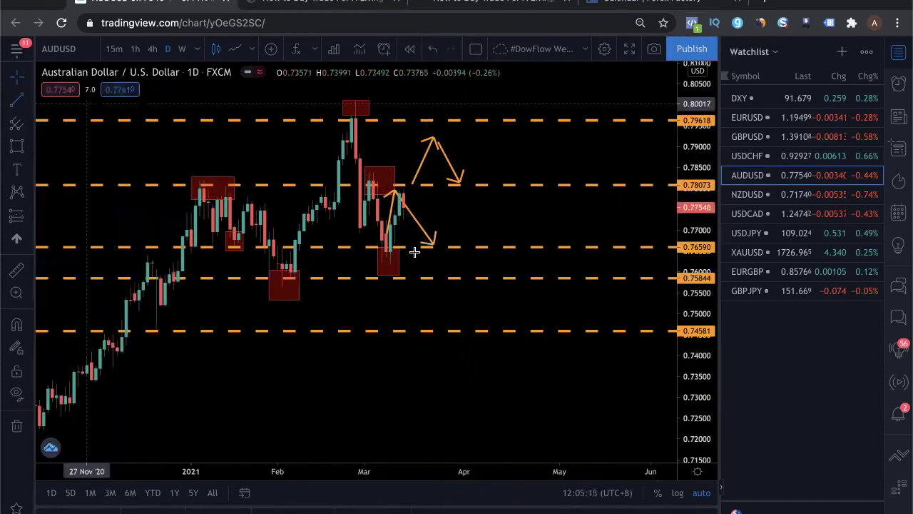
click(278, 286)
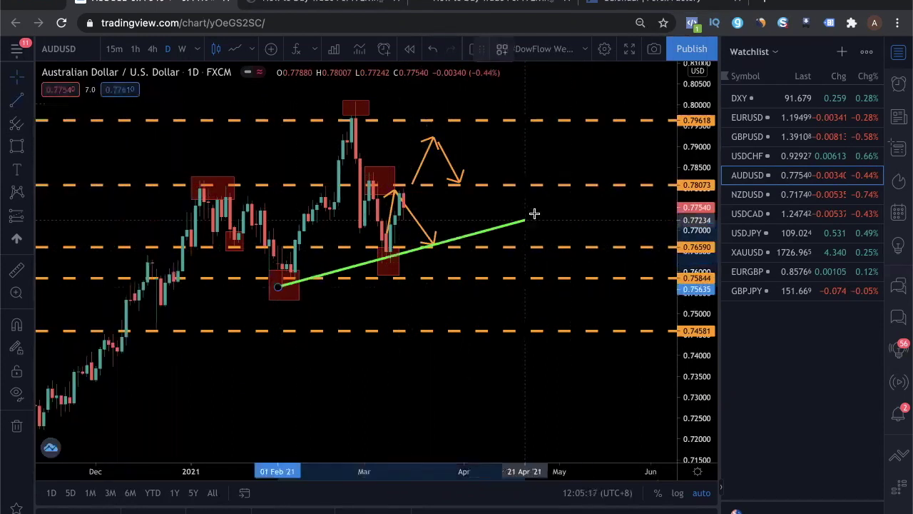
click(593, 194)
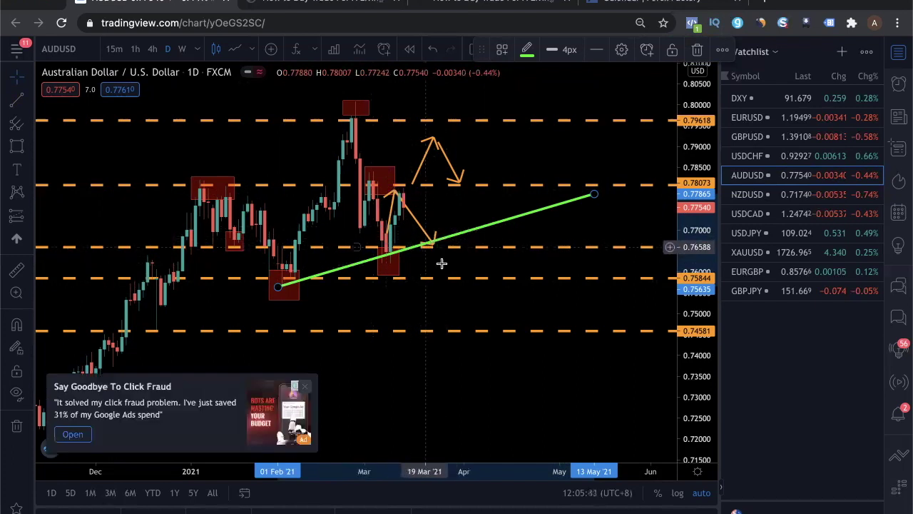
- Extend the falling arrow through the green trend line to about 0.75767 and add a rebound arrow up to about 0.76860
scroll(450, 257, down, 3)
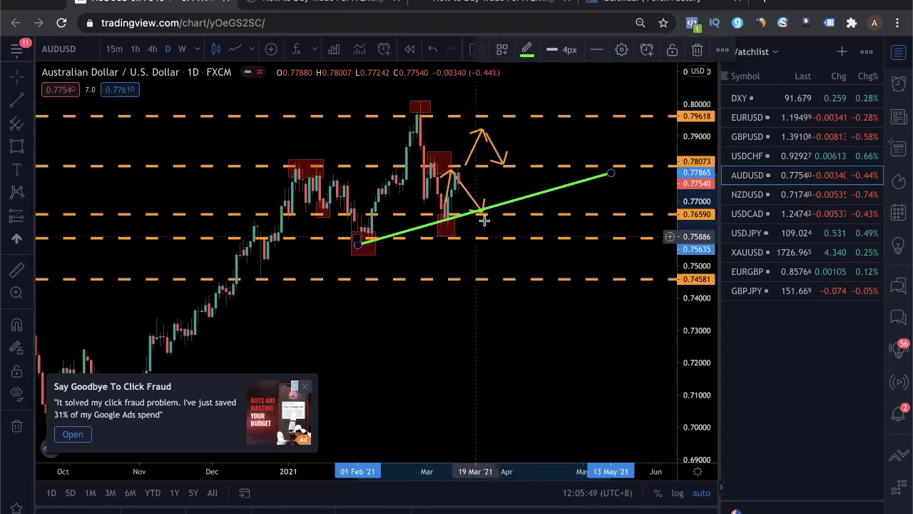
drag(484, 214, 476, 244)
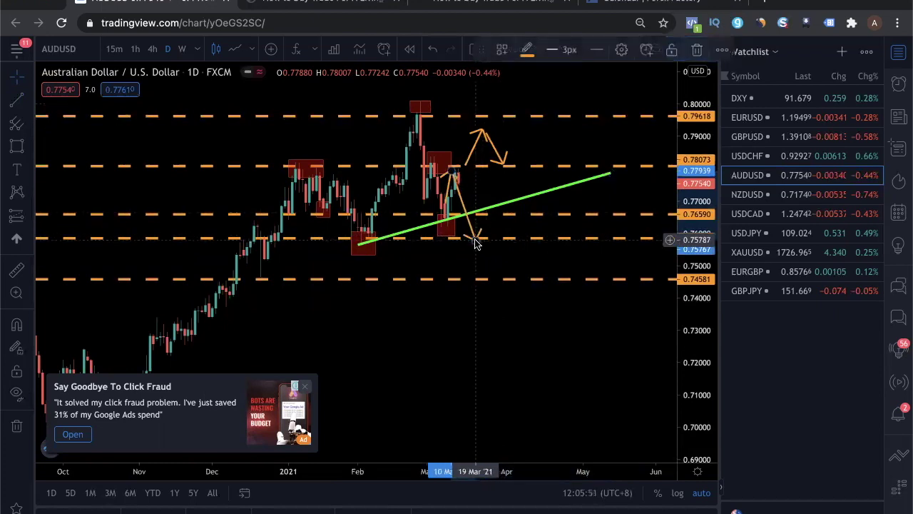
click(30, 105)
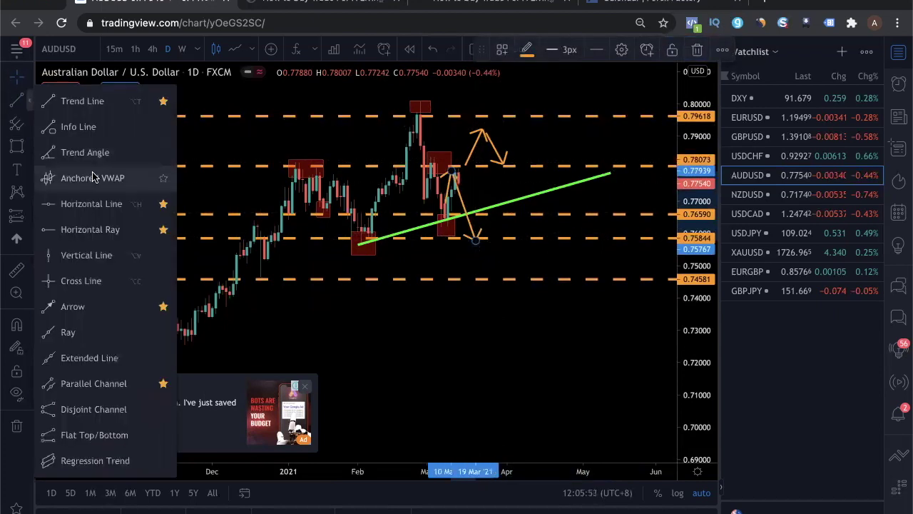
click(72, 306)
click(476, 239)
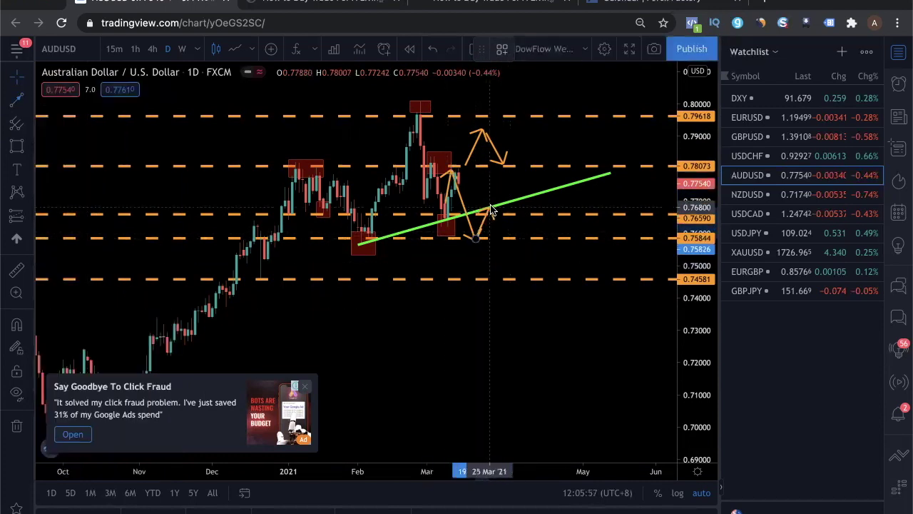
click(493, 207)
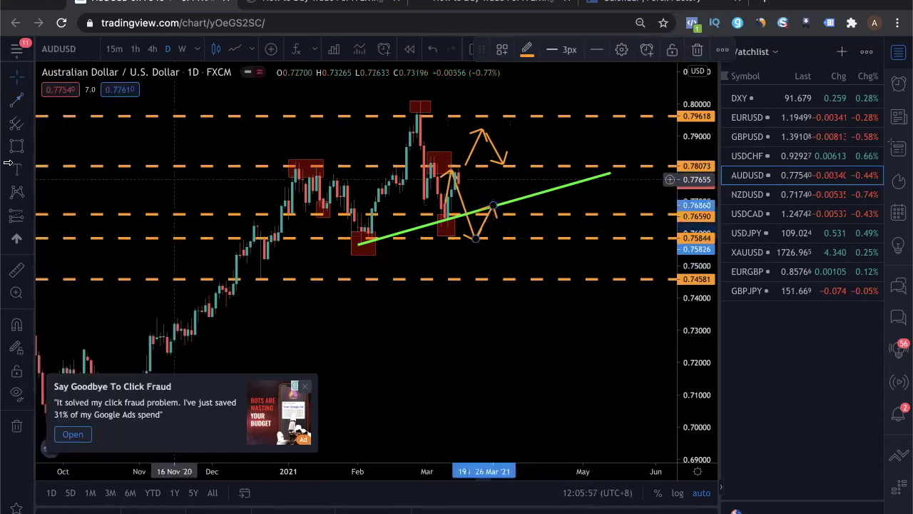
click(493, 207)
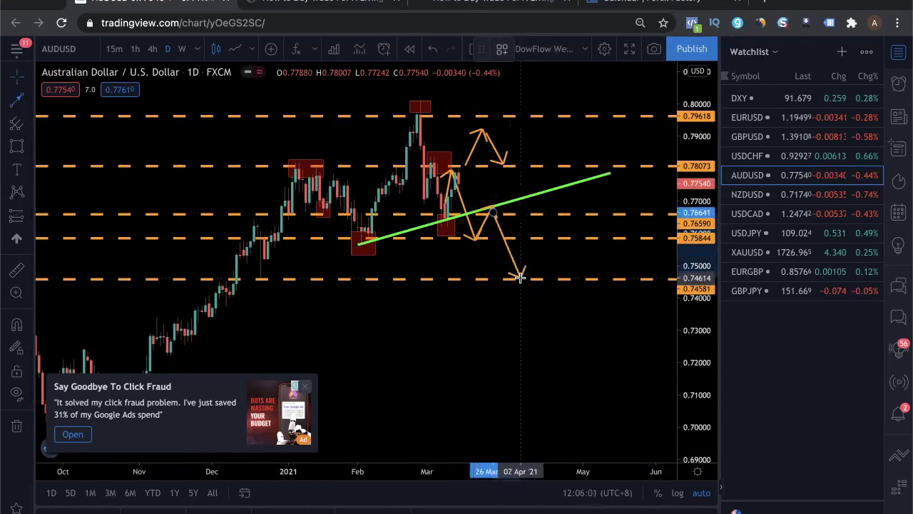
key(Escape)
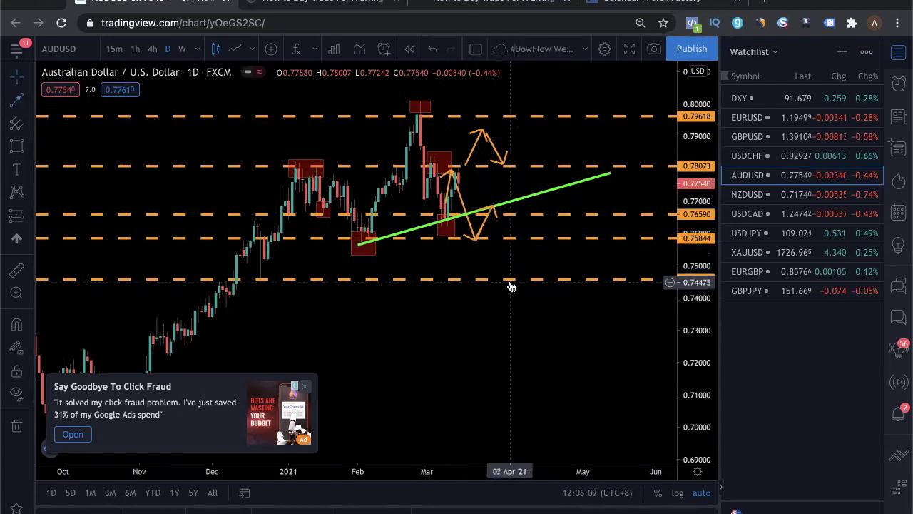
- Delete the rebound arrow and the falling projection arrow that cross below AUDUSD's green trend line
key(Delete)
click(472, 231)
key(Delete)
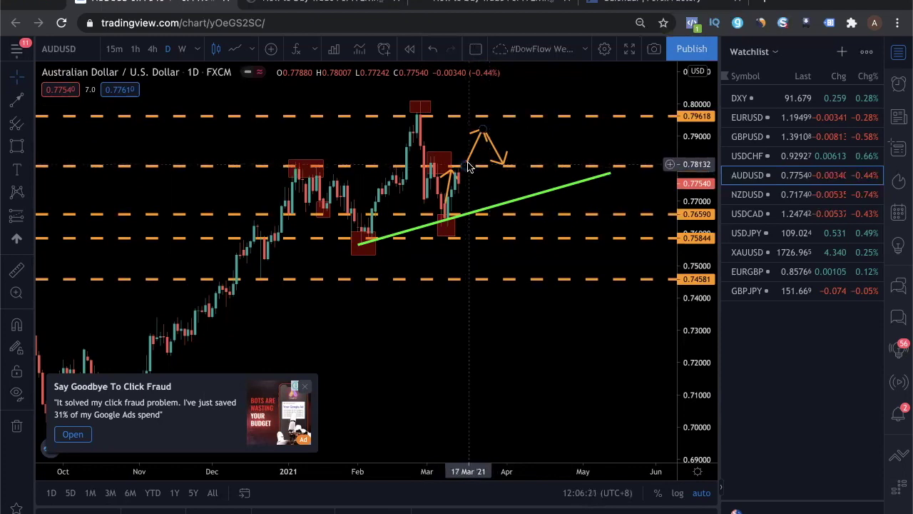
- Show the NZDUSD daily chart and clear its three old projection arrows running below the 0.71013 line
click(790, 195)
scroll(531, 269, up, 5)
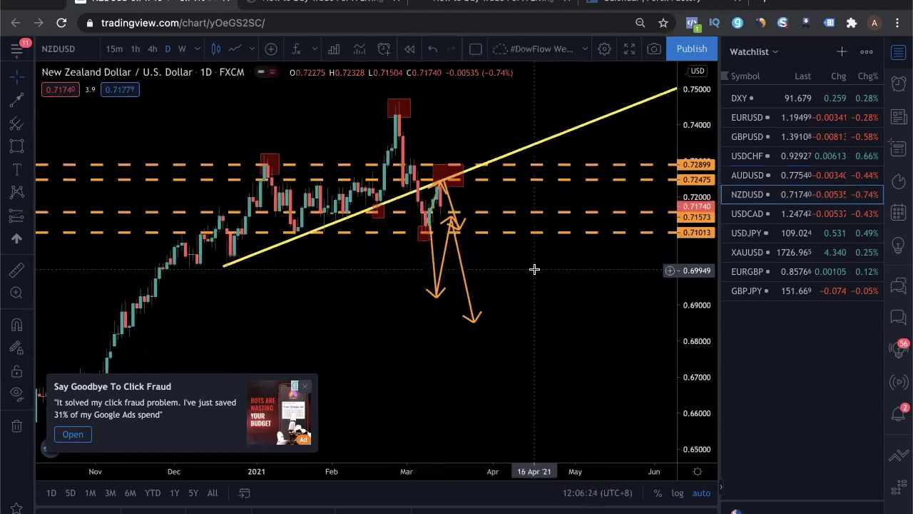
scroll(532, 282, down, 4)
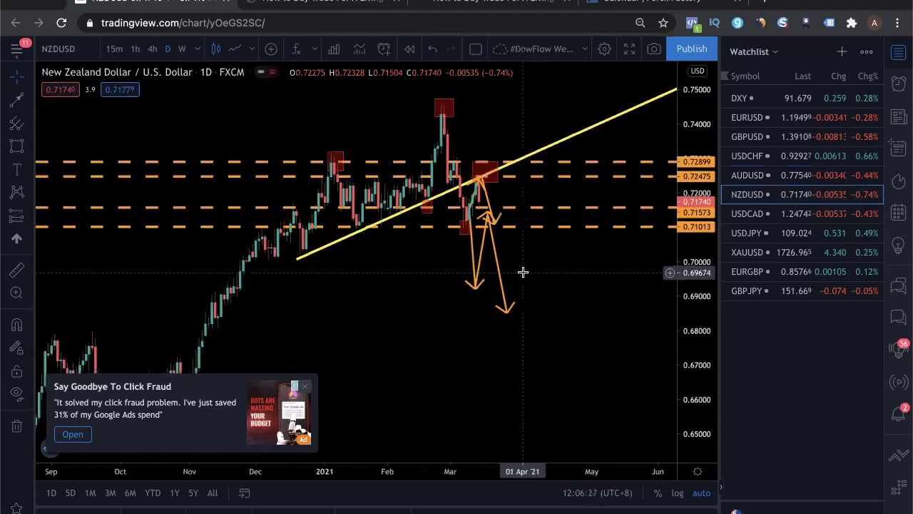
scroll(525, 272, up, 5)
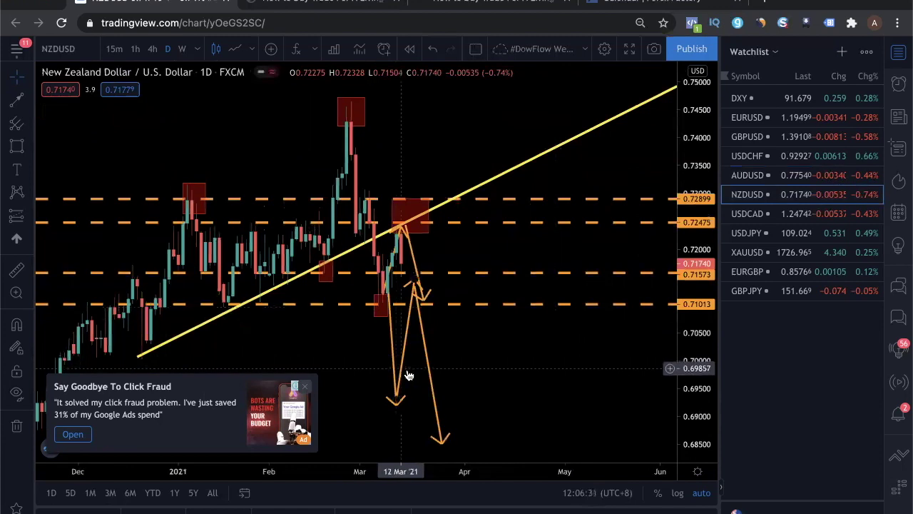
drag(403, 378, 430, 383)
key(ctrl+z)
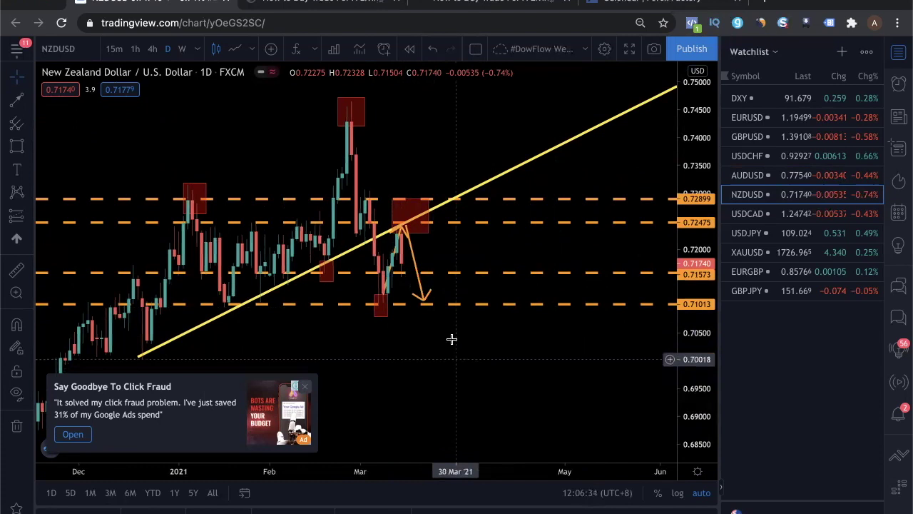
- Mark NZDUSD's zone between 0.72899 and 0.72475 with a temporary rectangle from 25 Nov 2020 to 19 Apr 2021, and delete it
scroll(451, 336, down, 3)
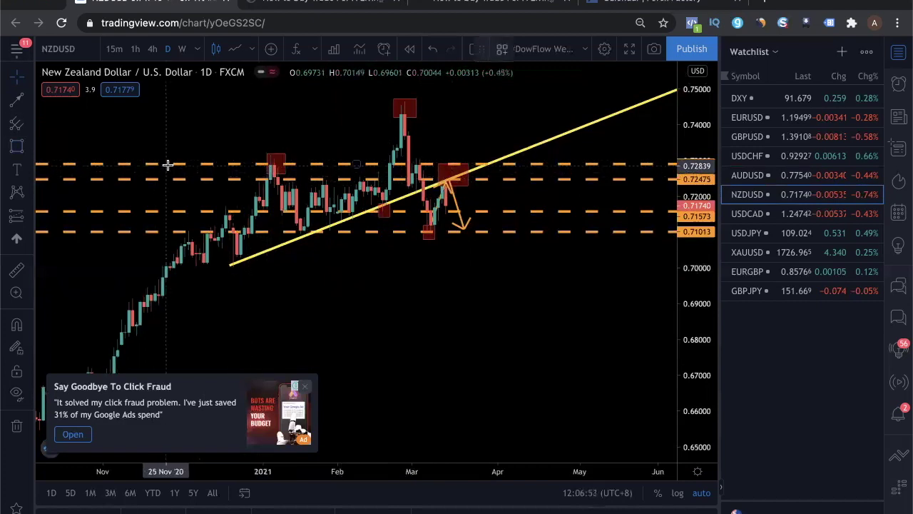
drag(166, 164, 542, 178)
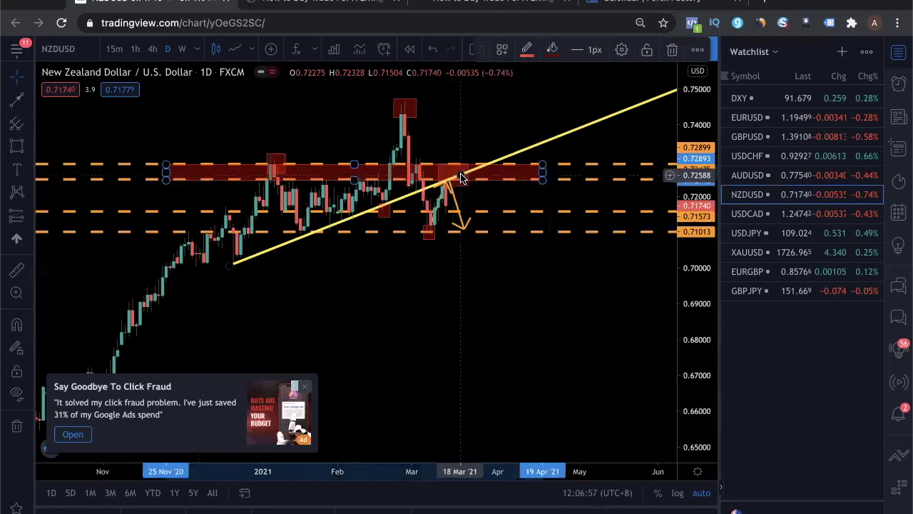
key(Delete)
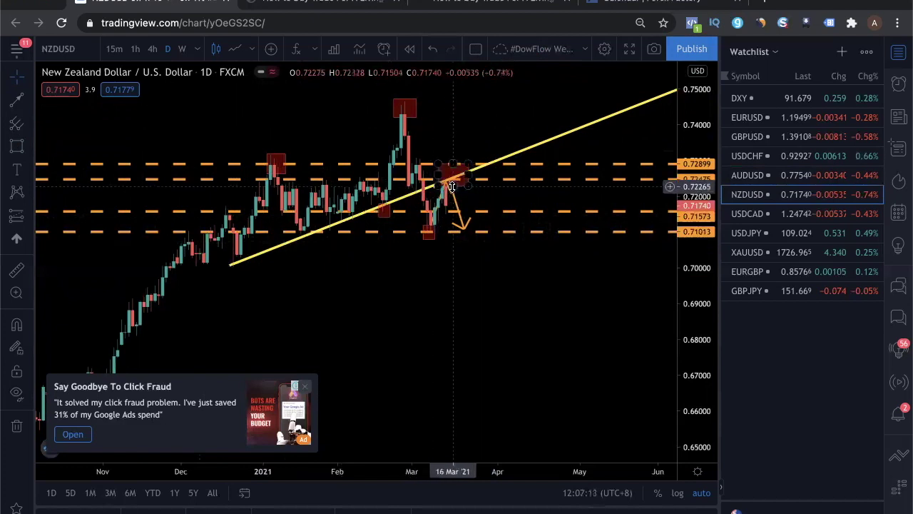
- Examine NZDUSD's retest of the yellow trend line near 0.72475 and the projection toward 0.71013 against the uptrend since 2020
scroll(438, 346, up, 5)
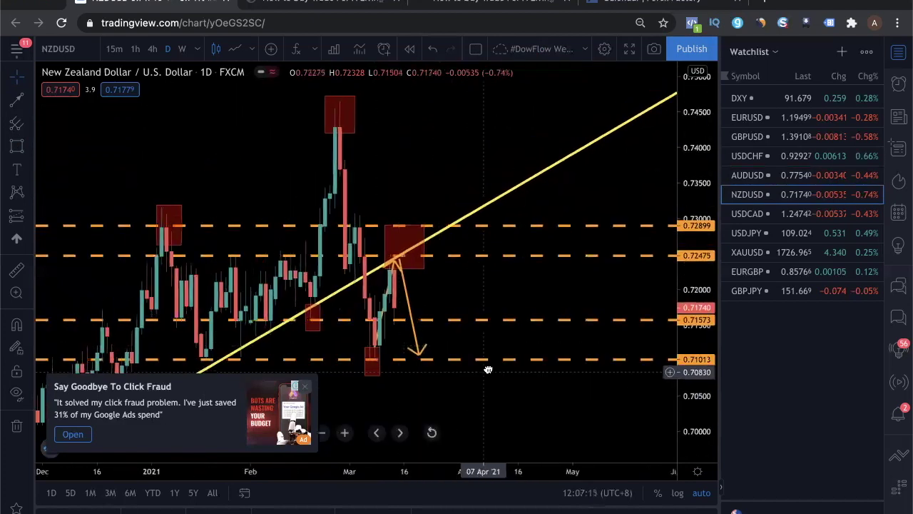
scroll(530, 314, down, 10)
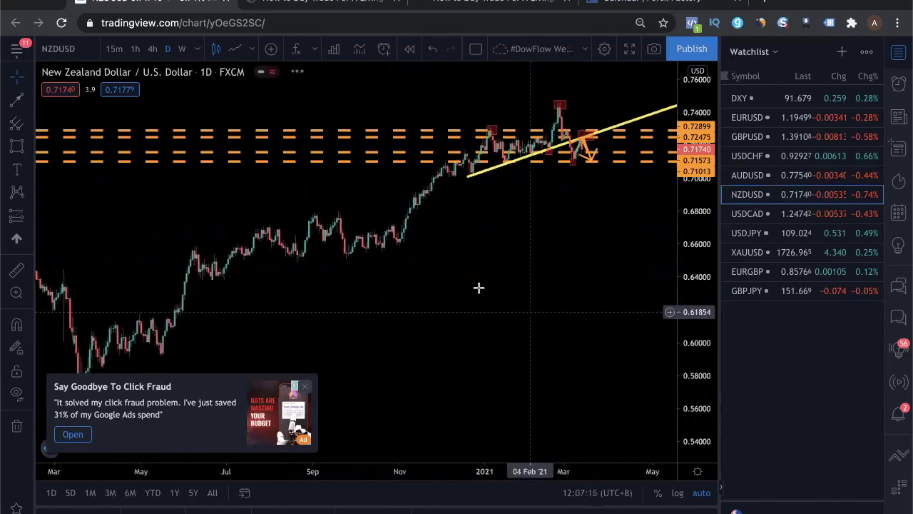
scroll(513, 226, up, 5)
scroll(528, 266, up, 5)
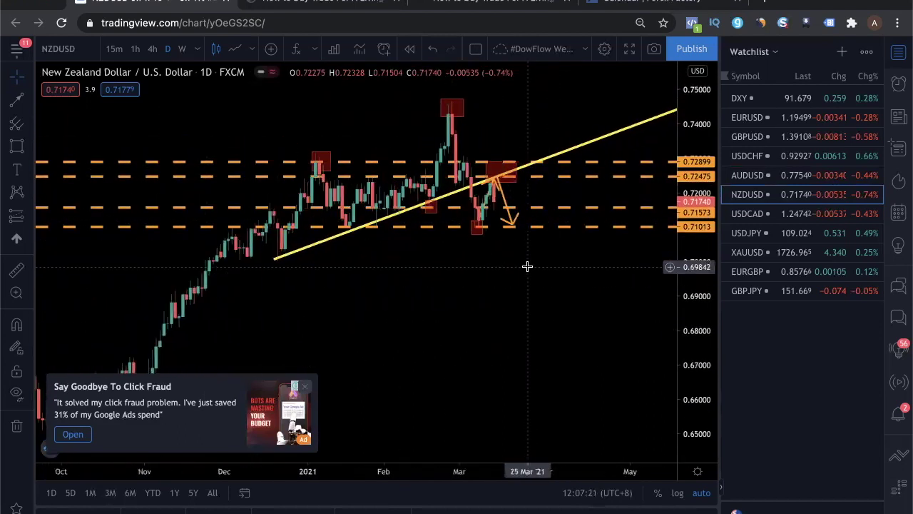
scroll(527, 266, up, 3)
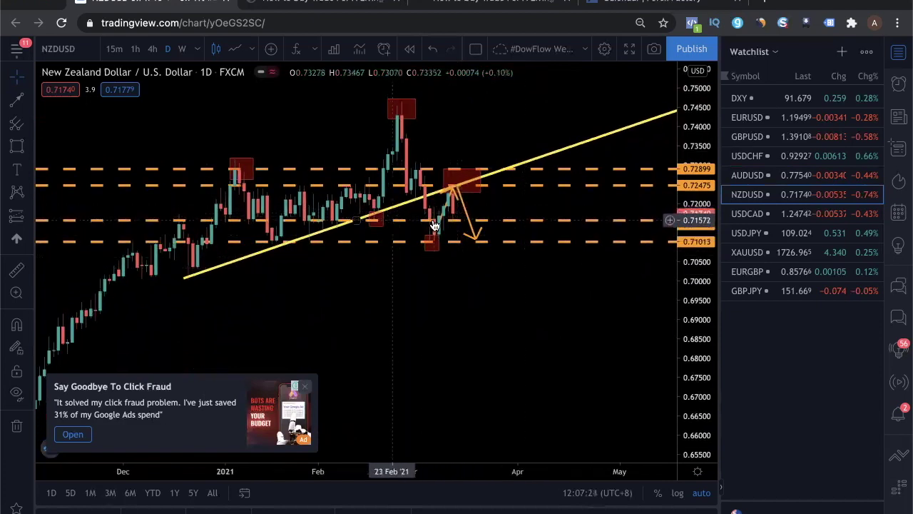
- Draw an arrow on the NZDUSD daily chart rising through the yellow trend line from about 0.7225 to about 0.7464
scroll(702, 235, up, 1)
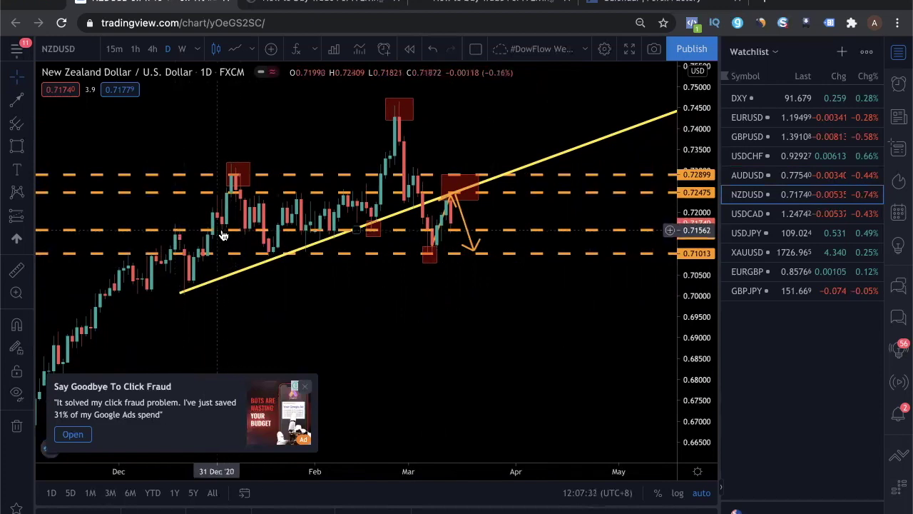
click(245, 234)
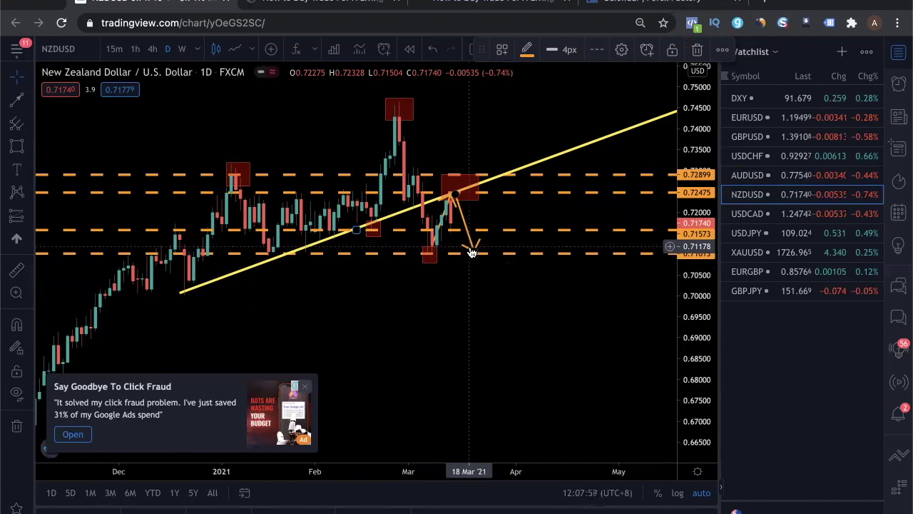
scroll(535, 234, down, 3)
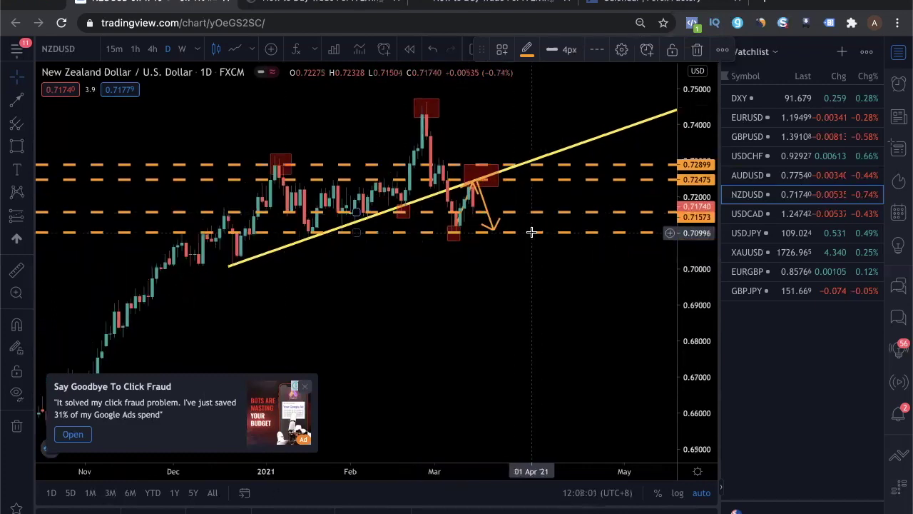
scroll(546, 276, down, 2)
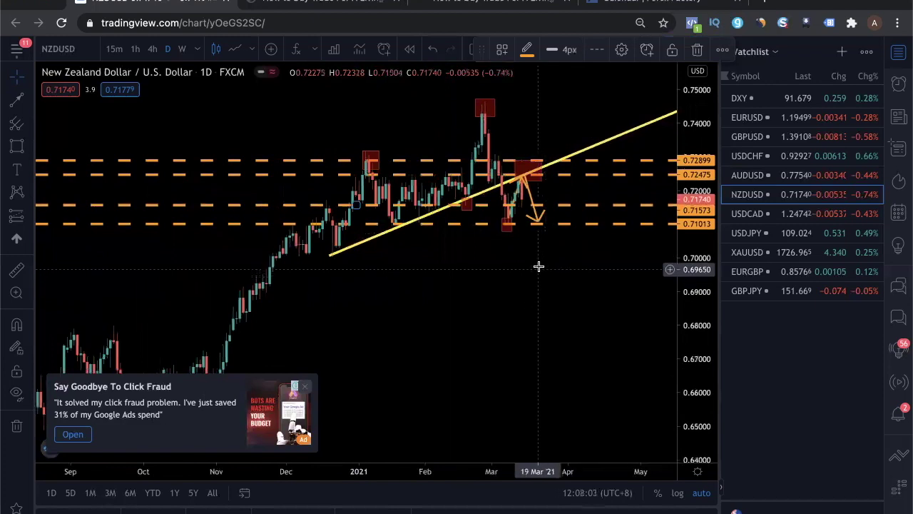
scroll(538, 266, up, 3)
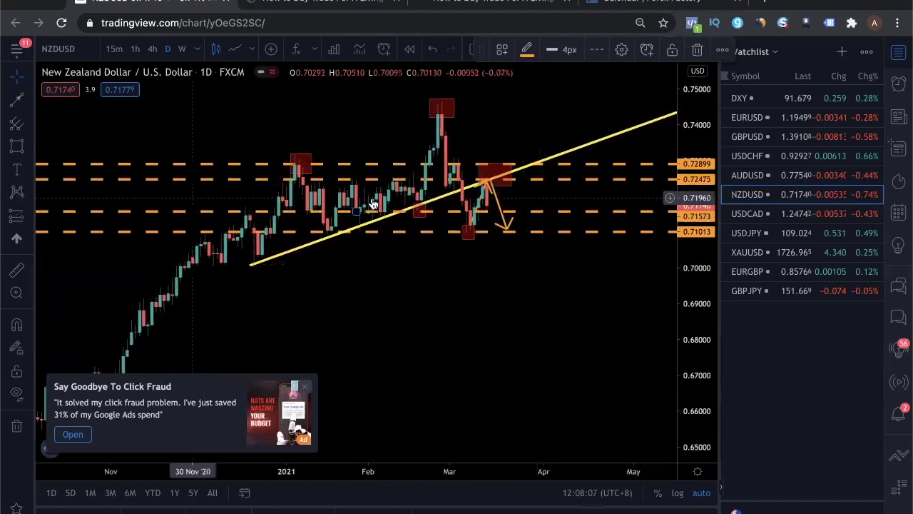
click(235, 196)
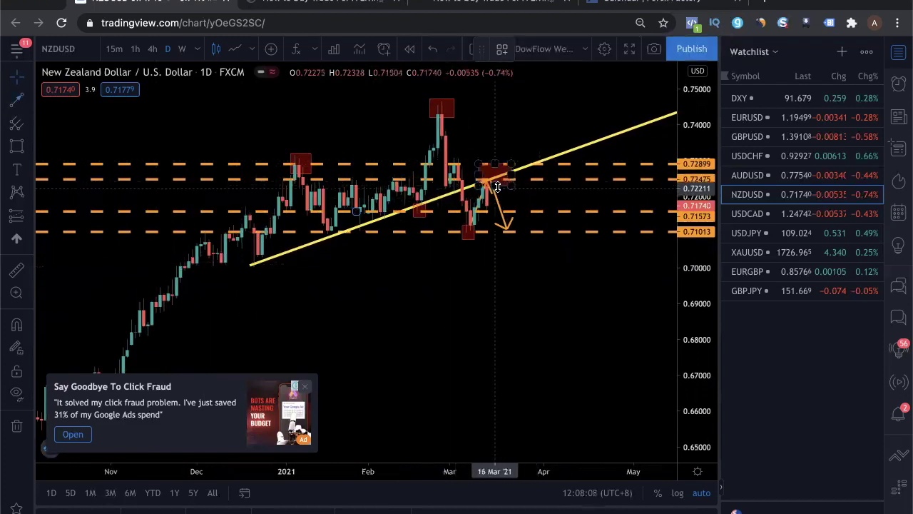
click(523, 186)
click(544, 104)
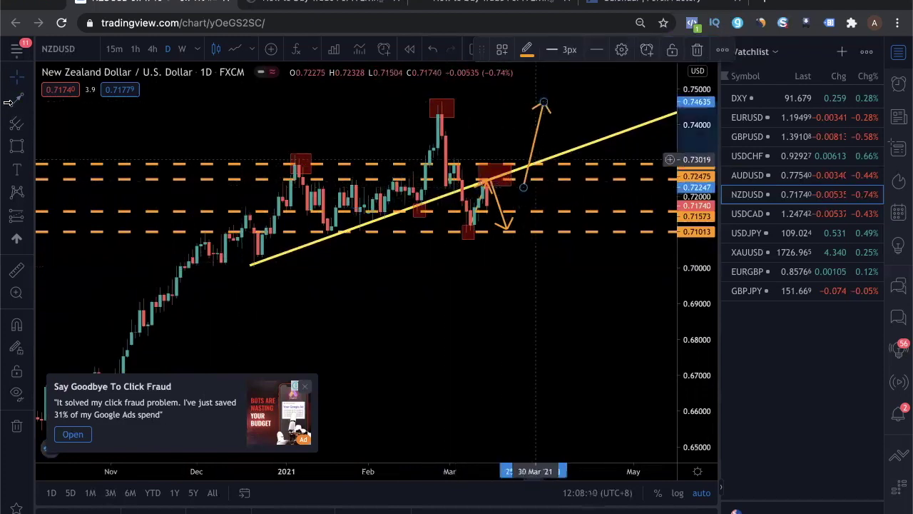
- Draw a second NZDUSD arrow falling from the rising arrow's tip into the zone between 0.72899 and 0.72475
click(12, 107)
click(543, 105)
click(564, 171)
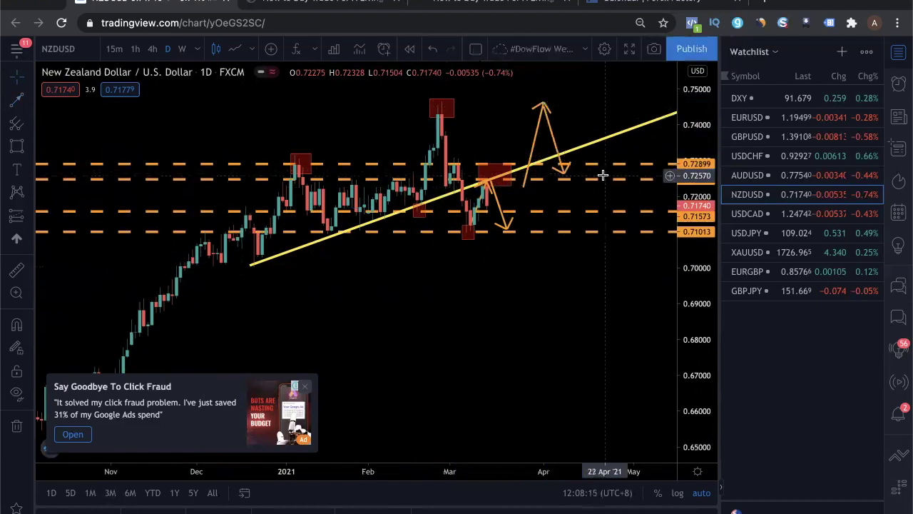
scroll(424, 264, down, 6)
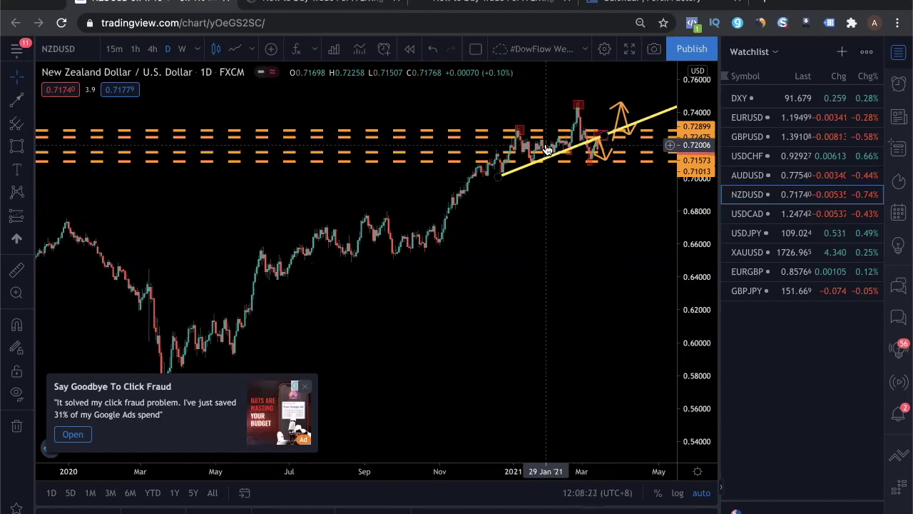
- Show the USDCAD daily chart, dismiss the advertisement covering it, and review the downtrend since the 2020 high
click(755, 214)
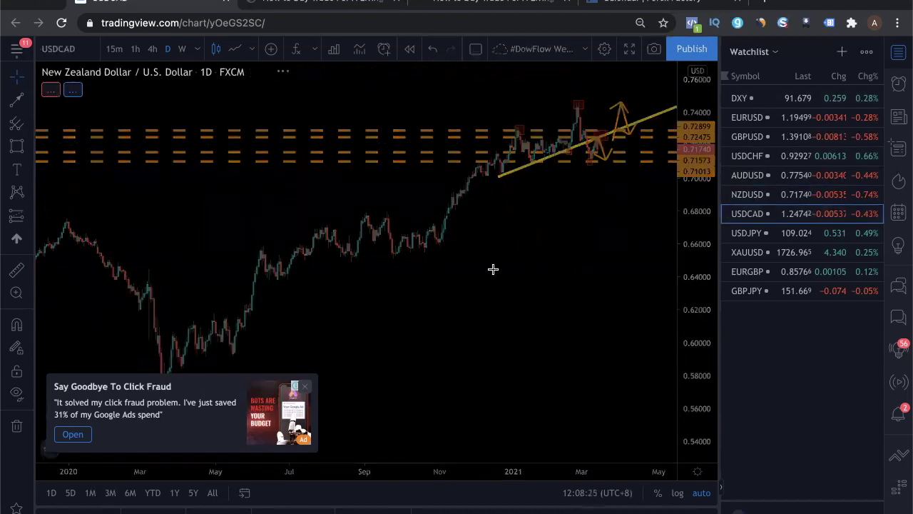
scroll(513, 275, up, 5)
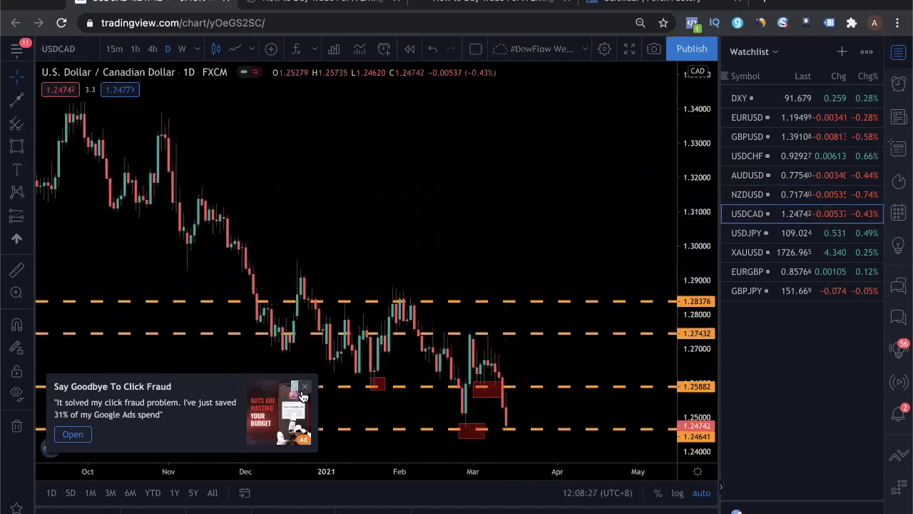
click(307, 389)
scroll(575, 317, down, 6)
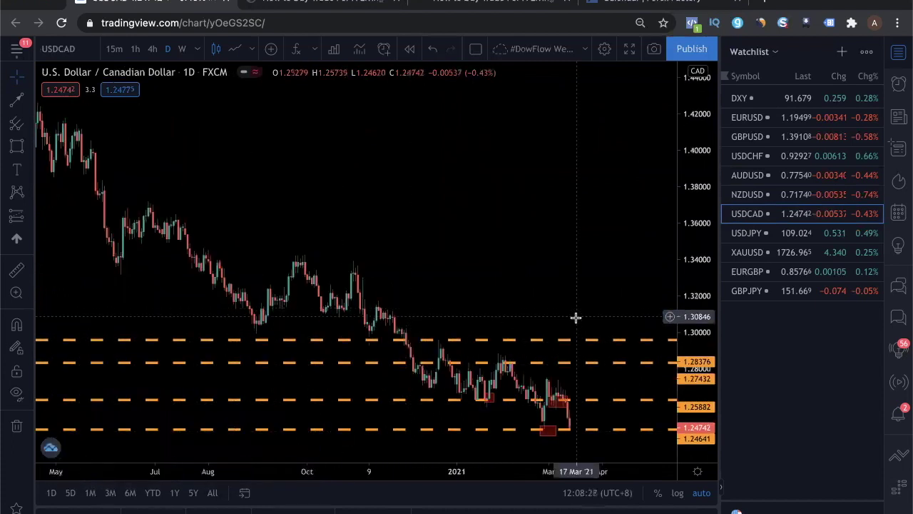
scroll(628, 434, up, 5)
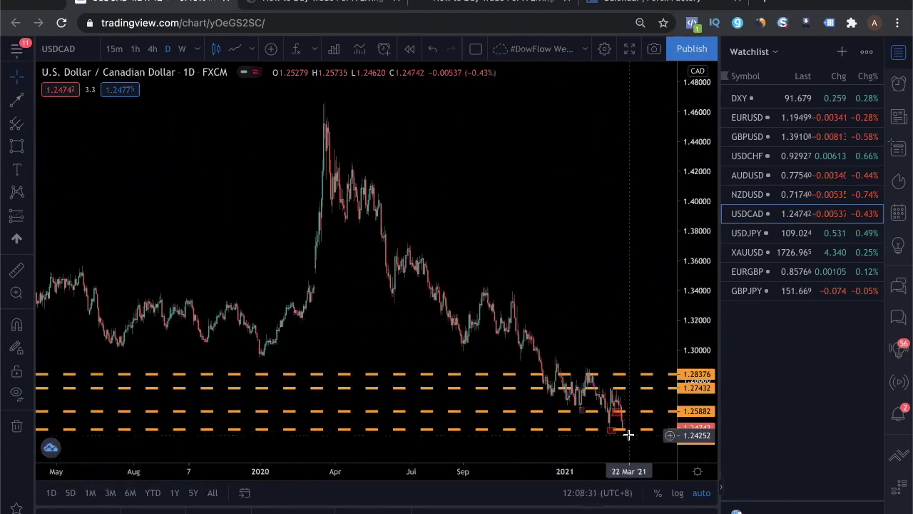
scroll(628, 434, up, 5)
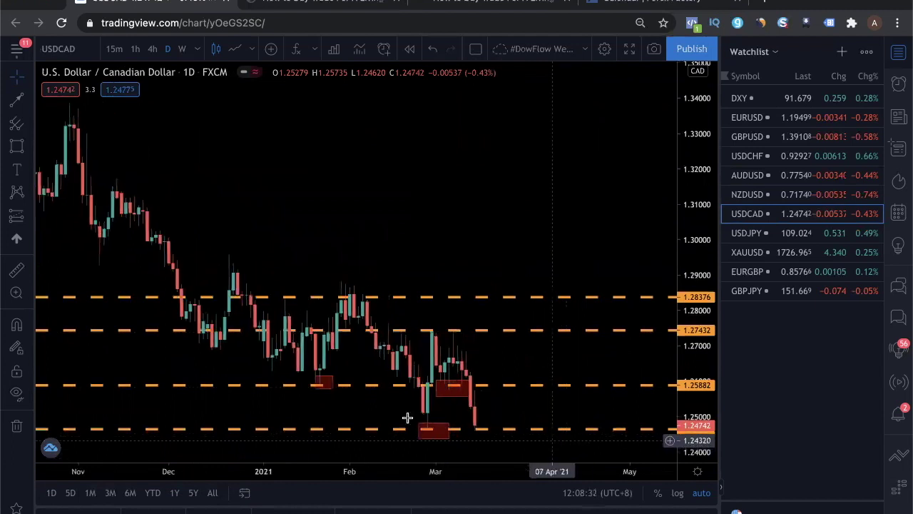
- Examine USDCAD's drop through the 1.25882 line to 1.24641 and the highlighted reactions at both levels
drag(699, 349, 694, 399)
scroll(428, 383, right, 2)
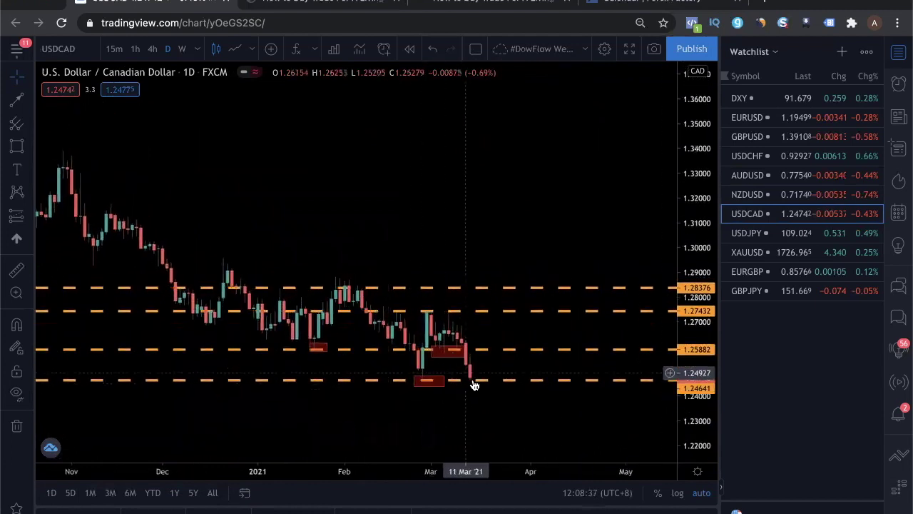
scroll(449, 381, right, 1)
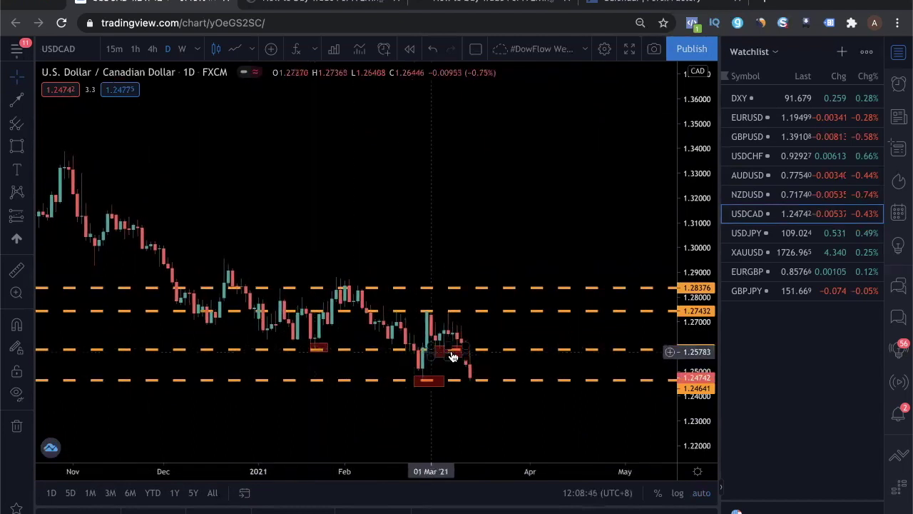
scroll(500, 353, up, 5)
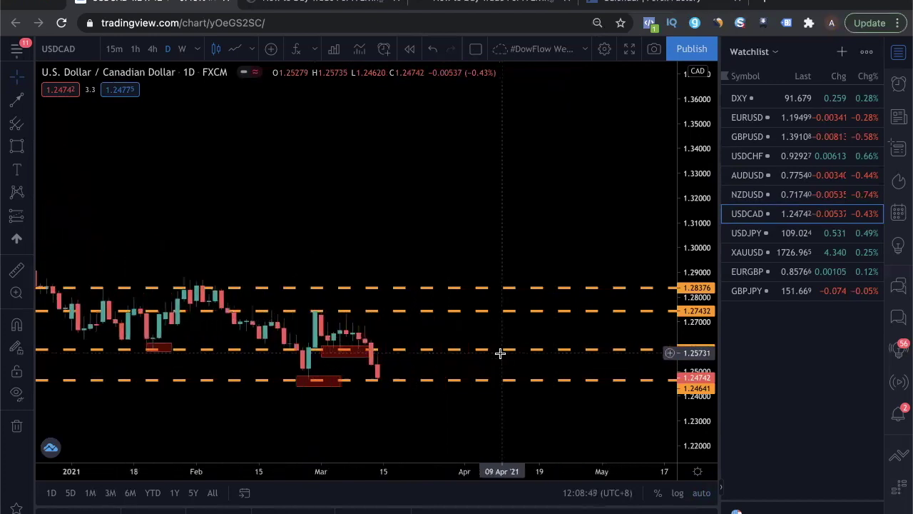
drag(489, 330, 639, 329)
scroll(639, 329, up, 3)
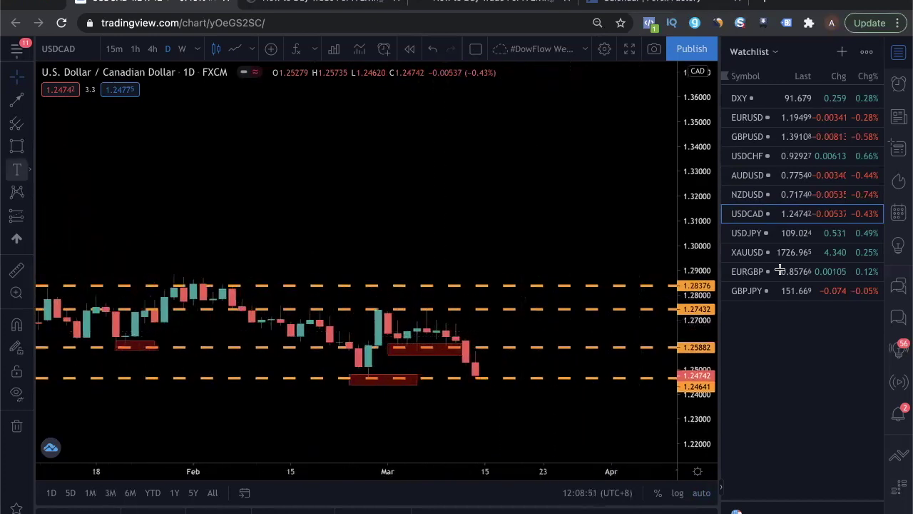
drag(452, 358, 433, 299)
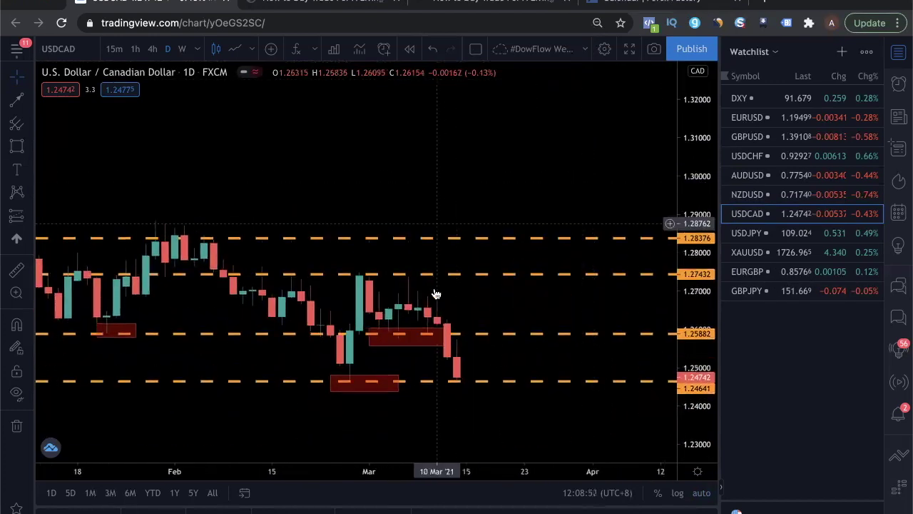
click(422, 333)
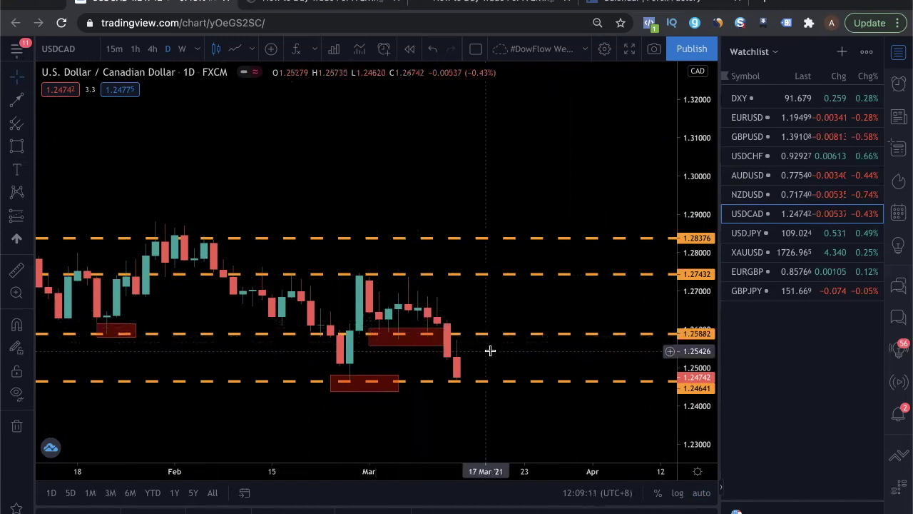
scroll(483, 319, down, 5)
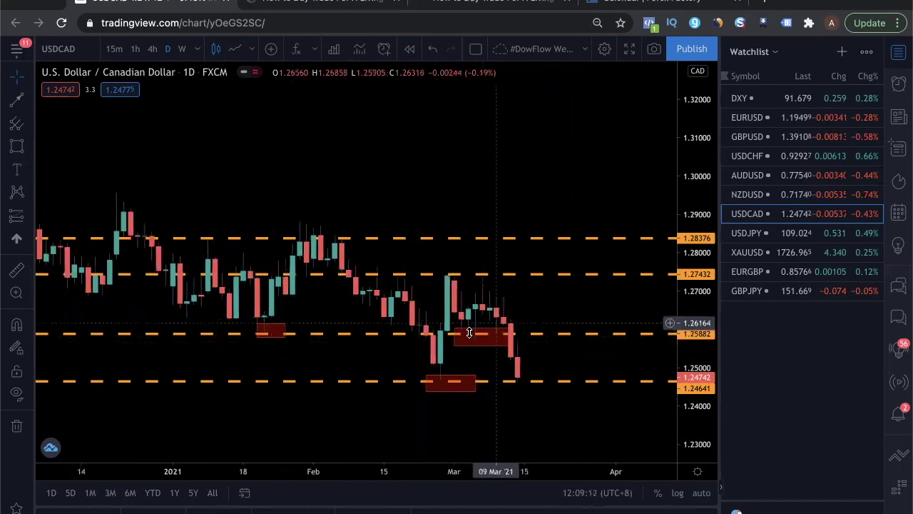
double_click(693, 323)
scroll(550, 418, right, 2)
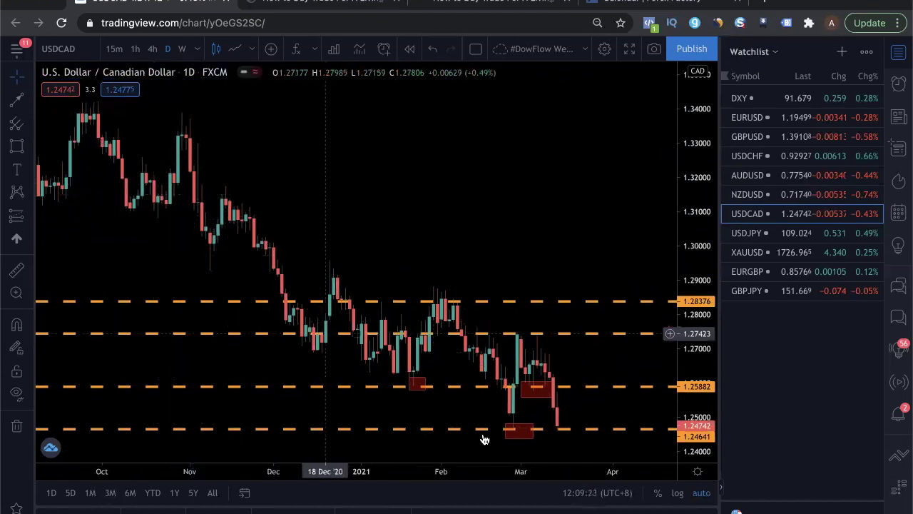
- Draw a USDCAD projection arrow rising from about 1.2485 to the 1.25882 line
scroll(554, 422, up, 4)
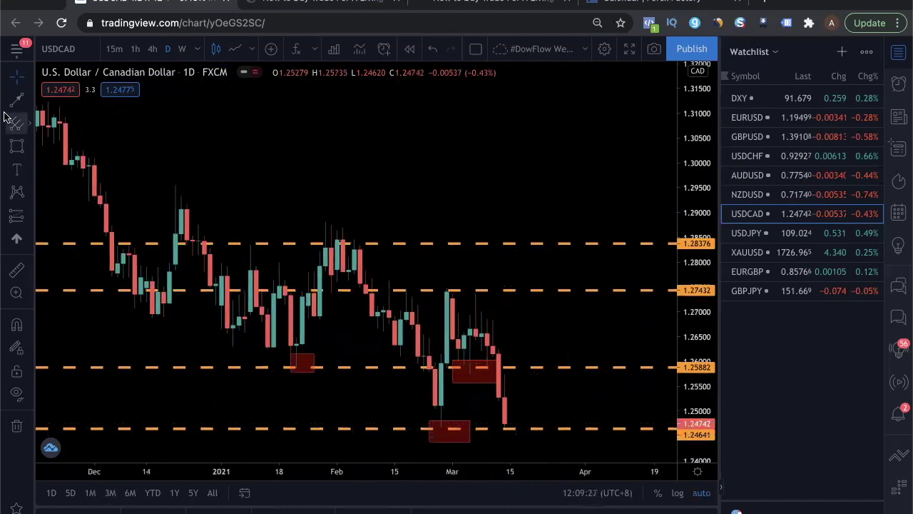
drag(513, 420, 539, 368)
click(581, 380)
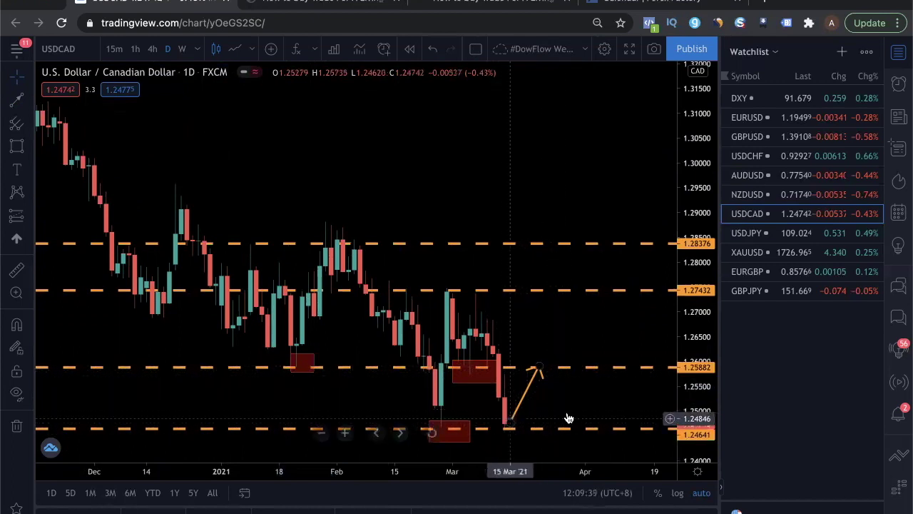
- Replace the USDCAD arrow with one rising from about 1.2433 to 1.2498, and mark about 1.2454 to 1.2412 with a red rectangle
mouse_move(511, 370)
mouse_down()
mouse_move(539, 373)
mouse_move(507, 367)
mouse_move(516, 385)
mouse_up()
mouse_move(540, 335)
mouse_down()
mouse_move(534, 359)
mouse_move(514, 378)
mouse_up()
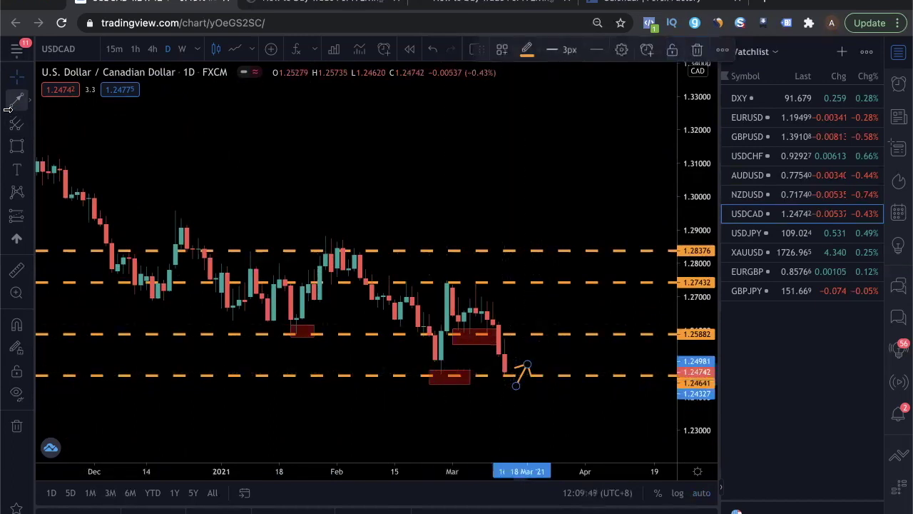
drag(481, 378, 550, 392)
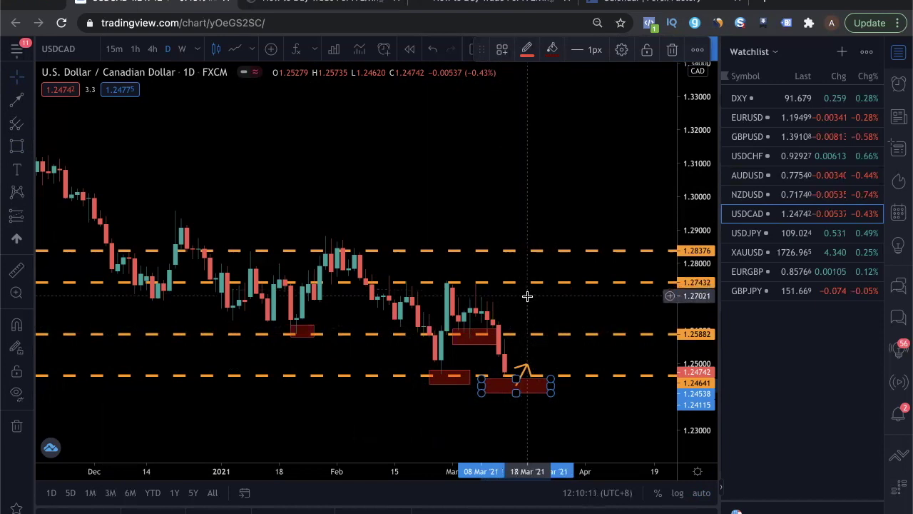
- Show the USDJPY daily chart and examine the 2021 rally from the January low into the 109.169 to 109.604 resistance zone
click(781, 238)
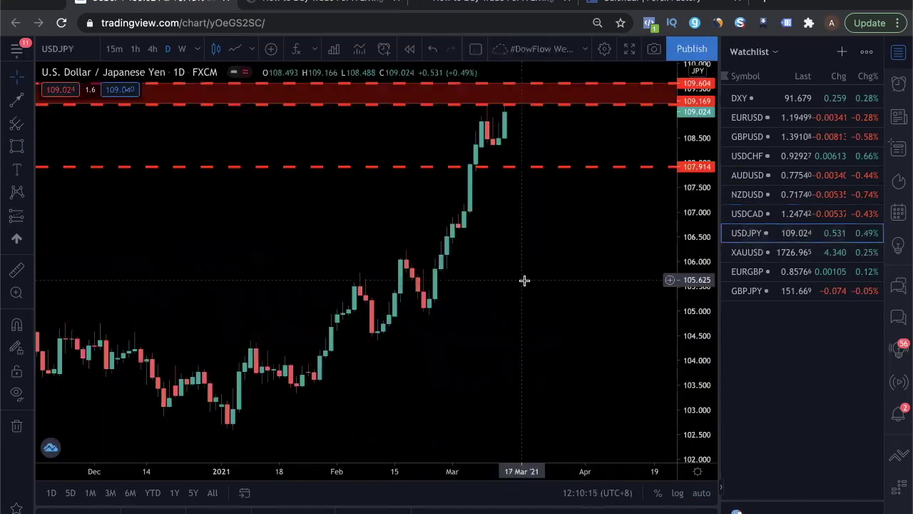
scroll(550, 310, down, 5)
scroll(534, 363, up, 4)
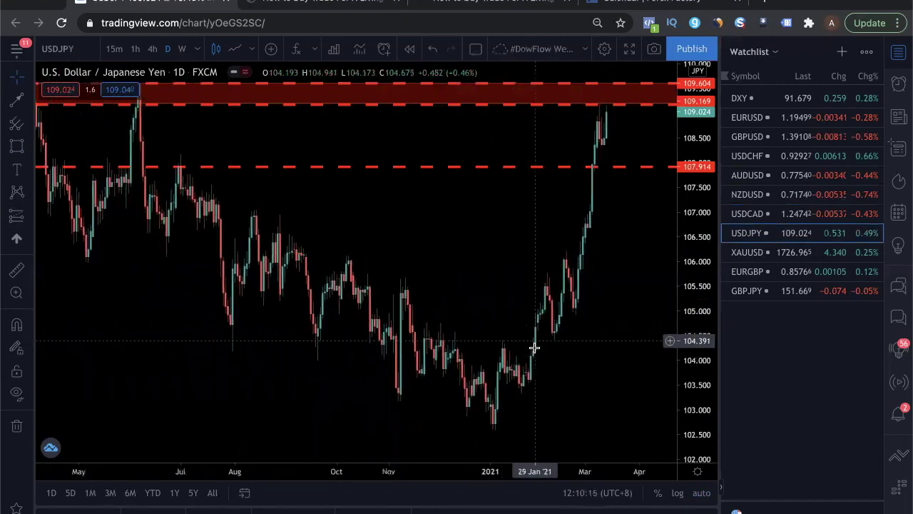
scroll(530, 355, up, 3)
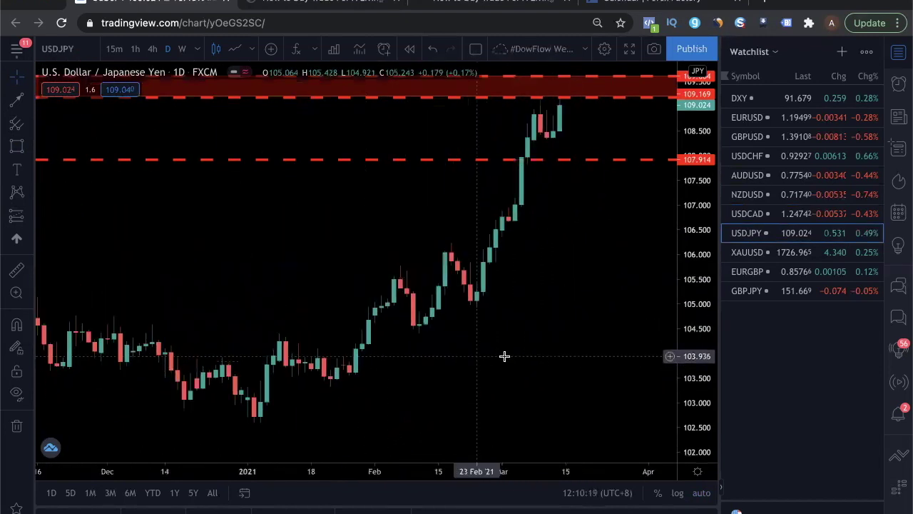
scroll(442, 360, left, 3)
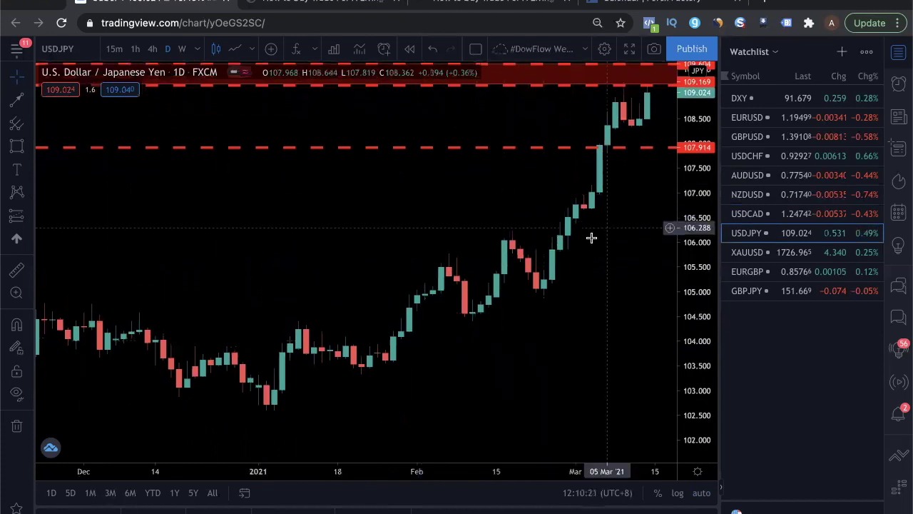
drag(572, 353, 502, 354)
scroll(502, 354, up, 2)
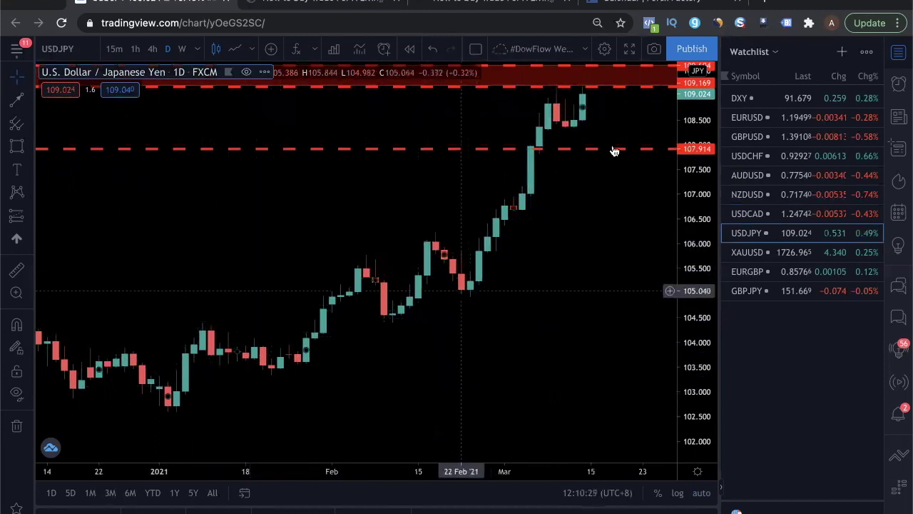
scroll(674, 235, down, 2)
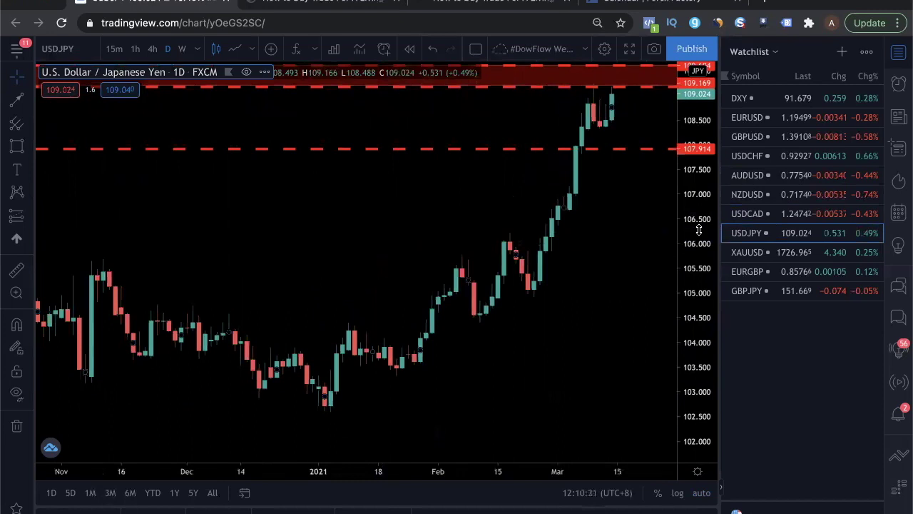
scroll(642, 271, down, 2)
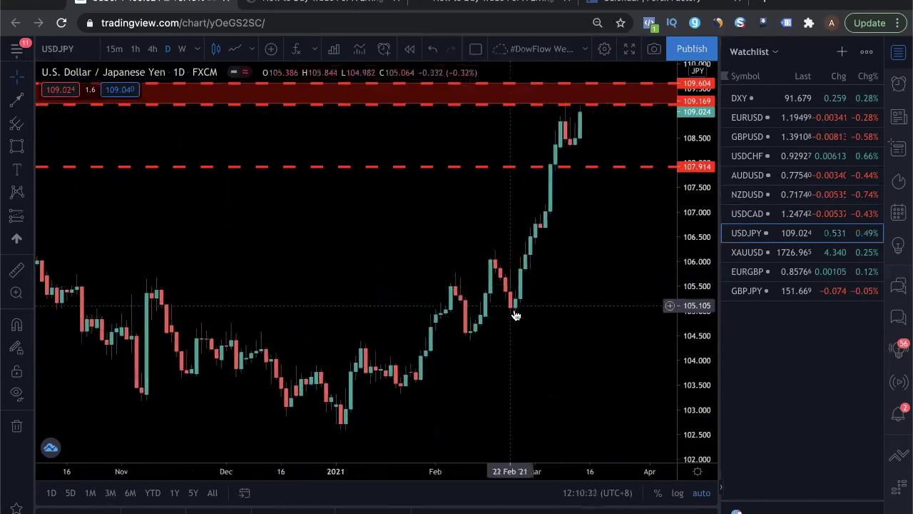
scroll(515, 312, down, 2)
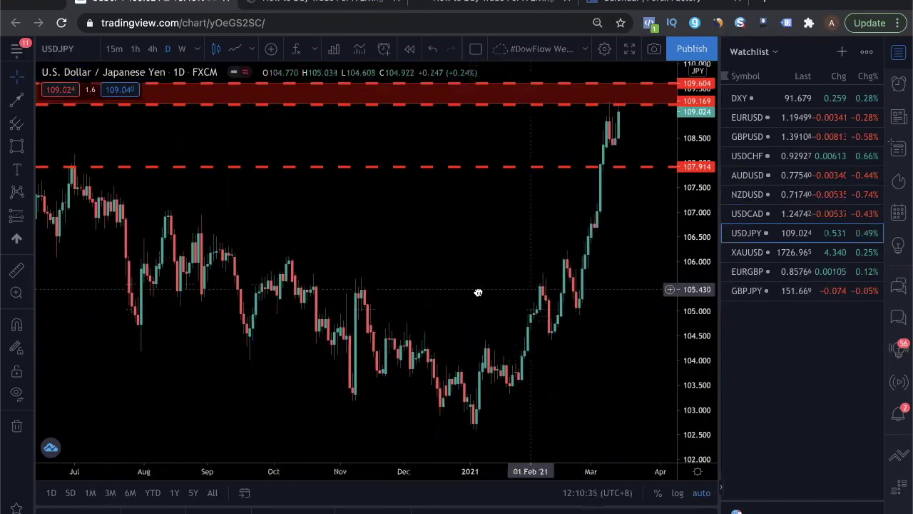
scroll(500, 280, down, 3)
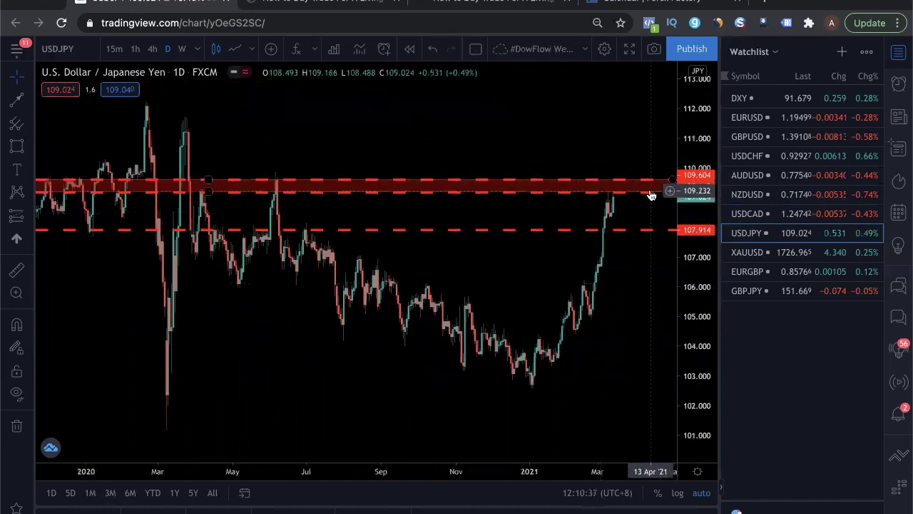
- Examine USDJPY's 2019 and 2020 reactions at the 109.169 to 109.604 zone and compare them with the current price
drag(204, 198, 467, 186)
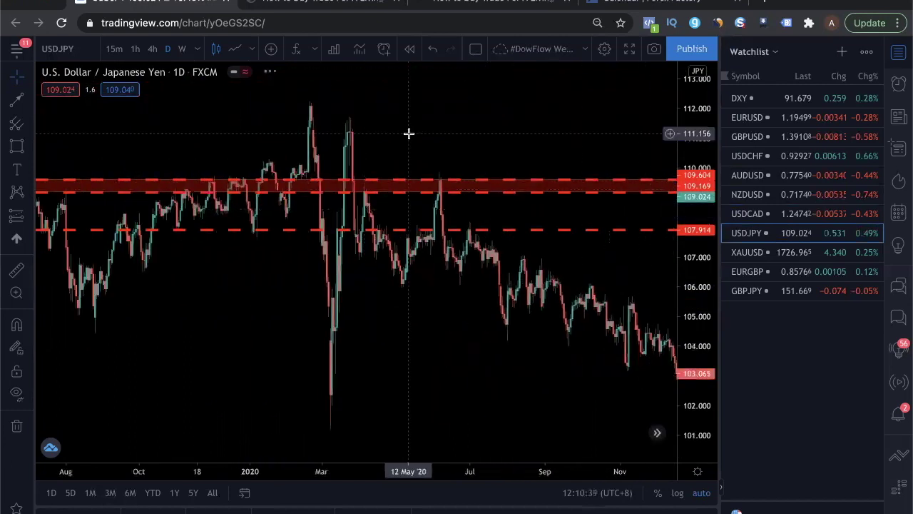
drag(249, 141, 320, 150)
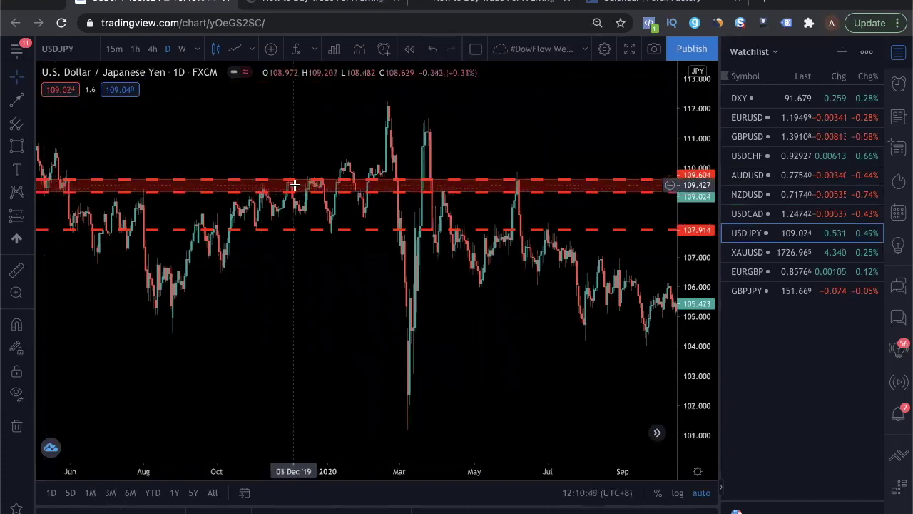
drag(530, 184, 218, 157)
drag(540, 198, 500, 143)
click(513, 135)
scroll(514, 165, up, 5)
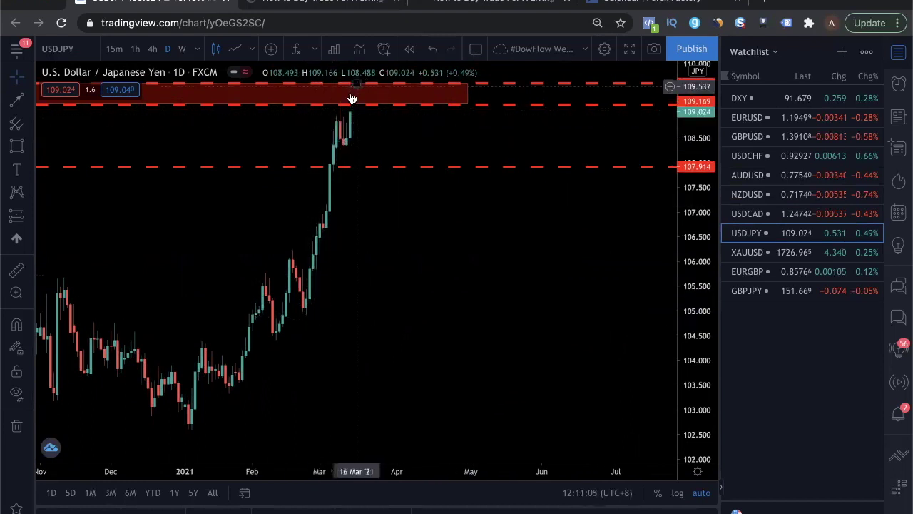
scroll(377, 95, right, 1)
scroll(388, 149, down, 4)
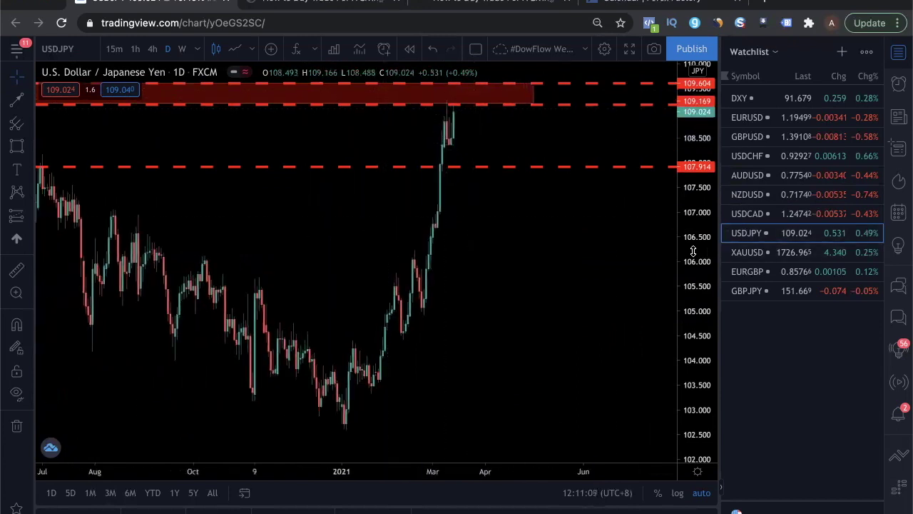
scroll(597, 271, down, 4)
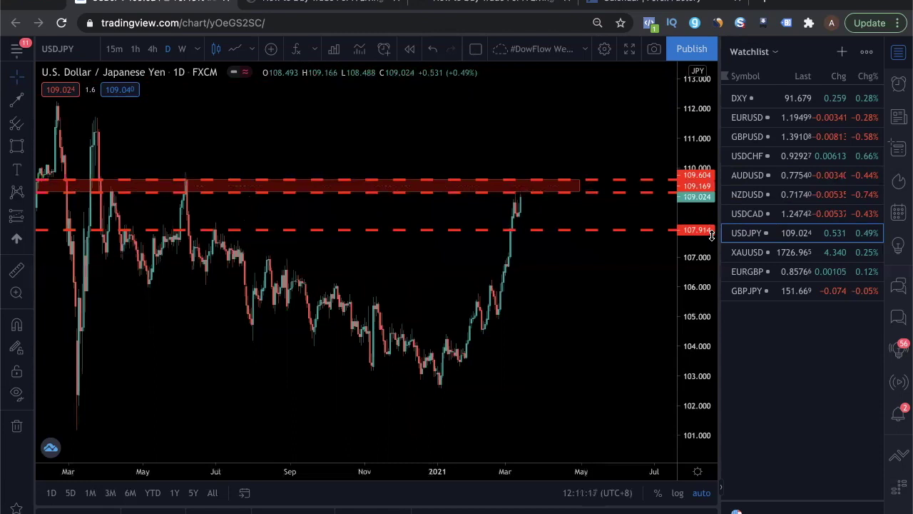
- Examine USDJPY's earlier reactions around the 107.914 line during 2020
drag(164, 300, 413, 315)
scroll(413, 315, up, 2)
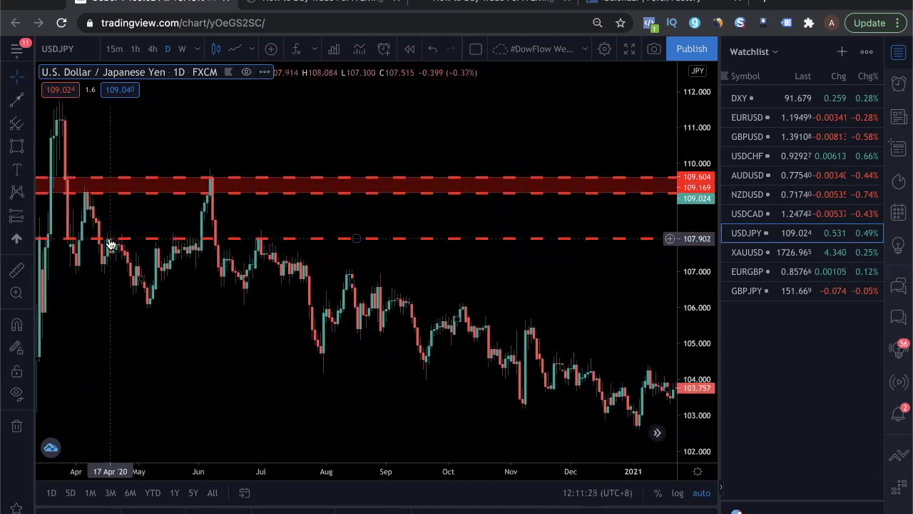
drag(221, 276, 420, 276)
drag(106, 279, 216, 254)
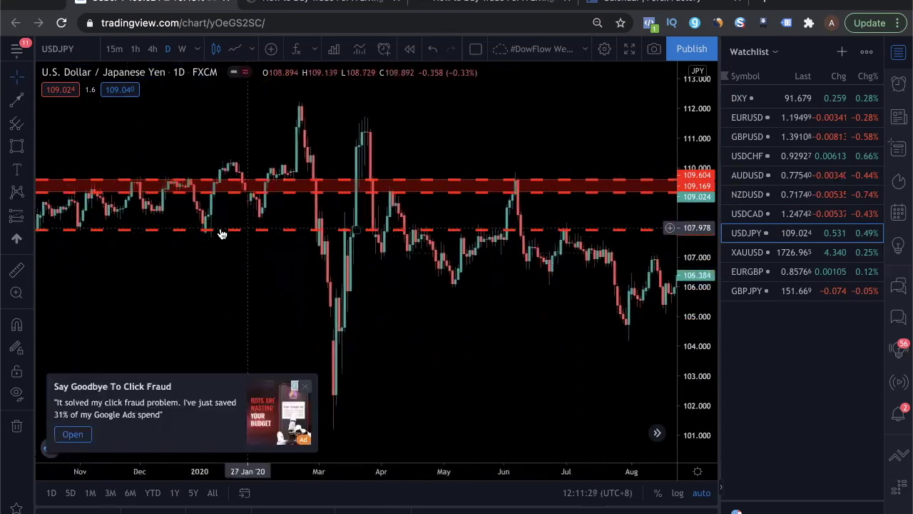
- Draw two USDJPY projection arrows, one falling from about 109.005 to just above the 107.914 line and one rising from about 107.978 to 109.057
scroll(444, 306, right, 10)
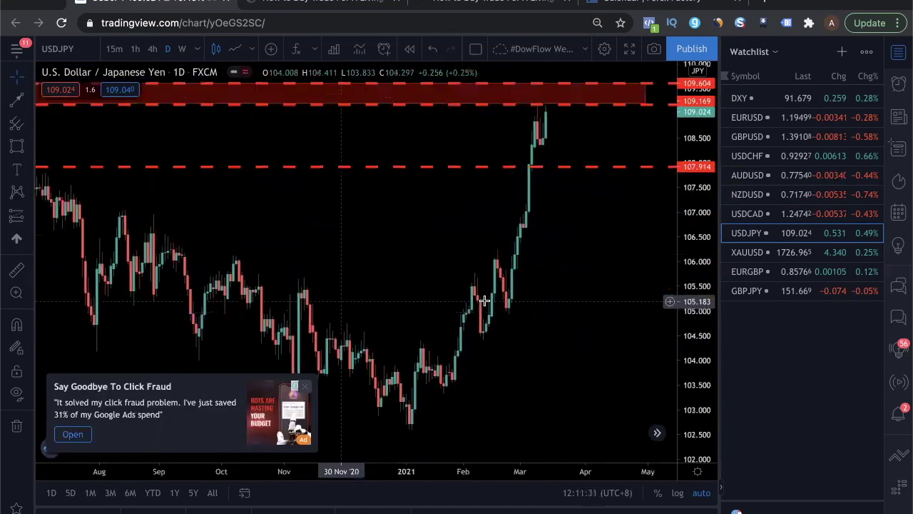
scroll(484, 301, right, 5)
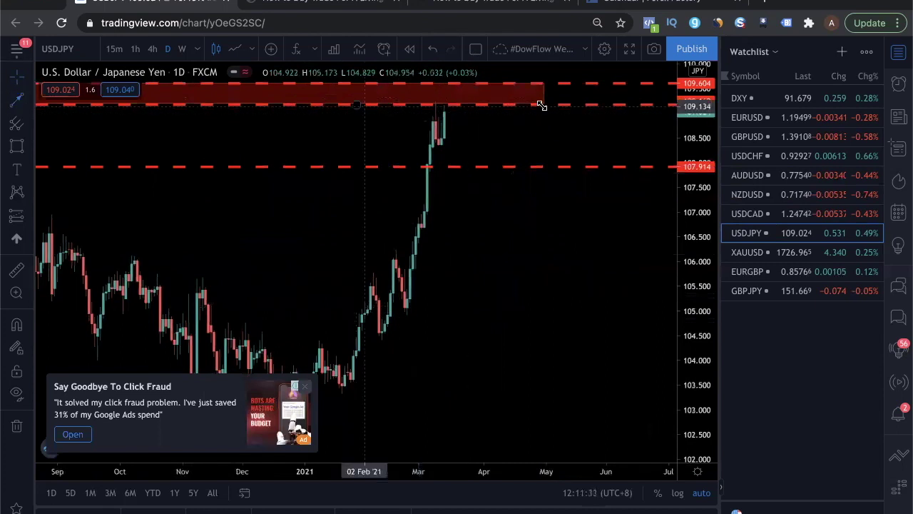
drag(448, 112, 462, 162)
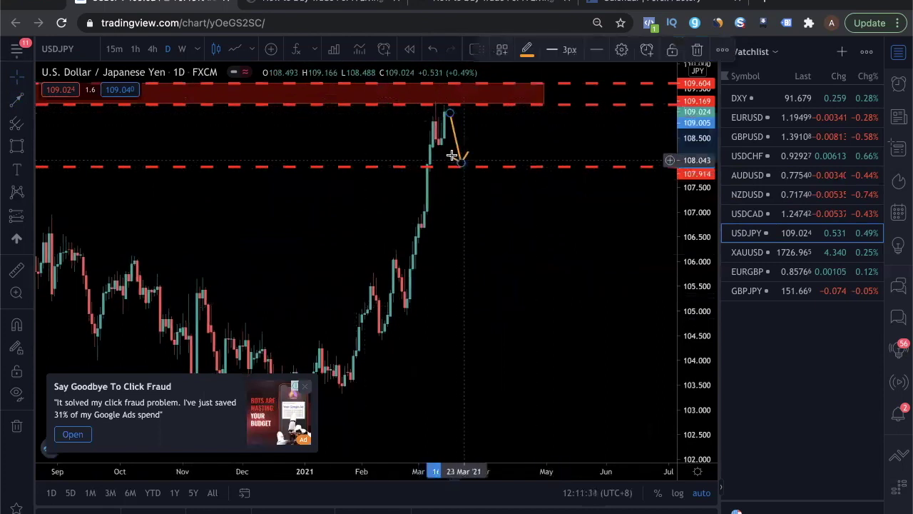
click(503, 179)
drag(463, 162, 490, 111)
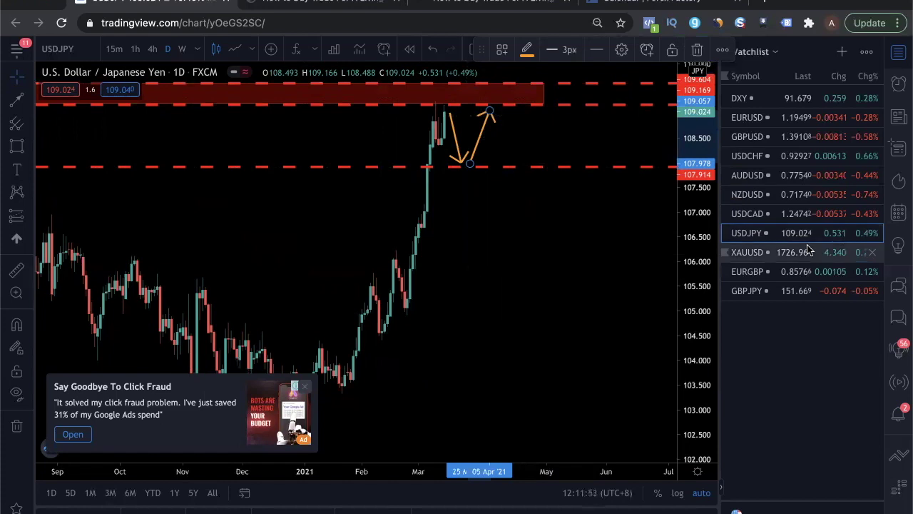
- Show the XAUUSD daily chart and examine the projected move between the 1681.829 line and the 1762.506 to 1794.420 zone
click(781, 251)
scroll(571, 321, down, 6)
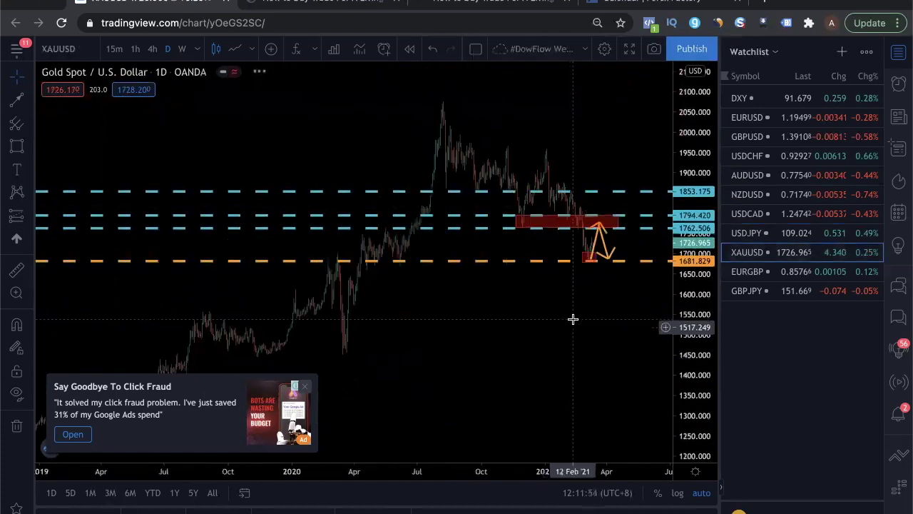
scroll(571, 395, up, 5)
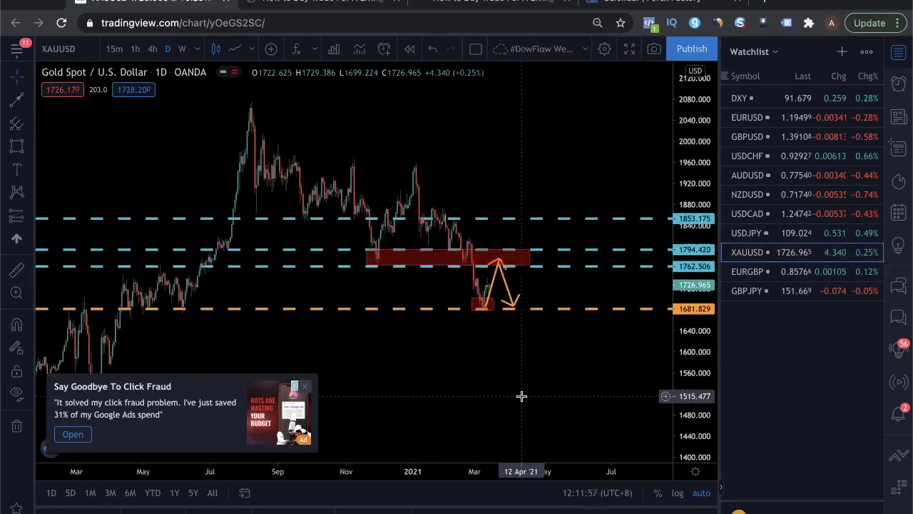
scroll(584, 395, down, 2)
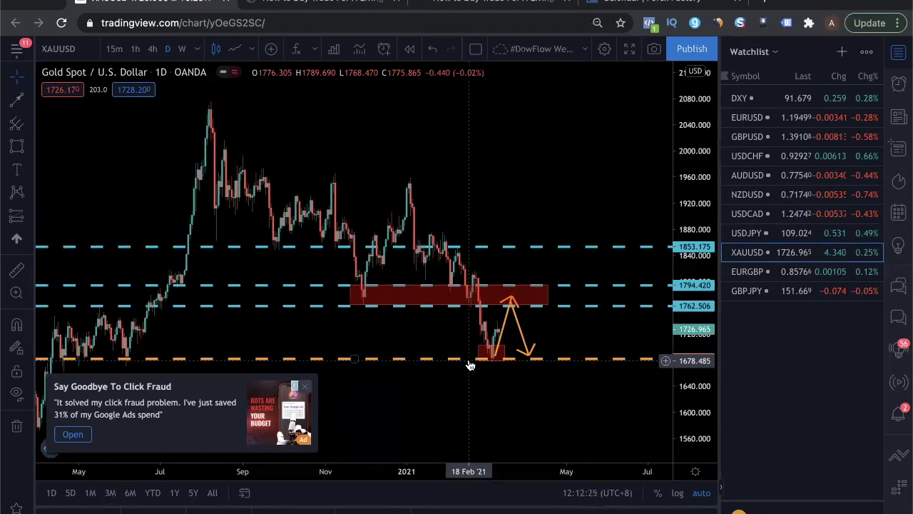
scroll(542, 402, up, 2)
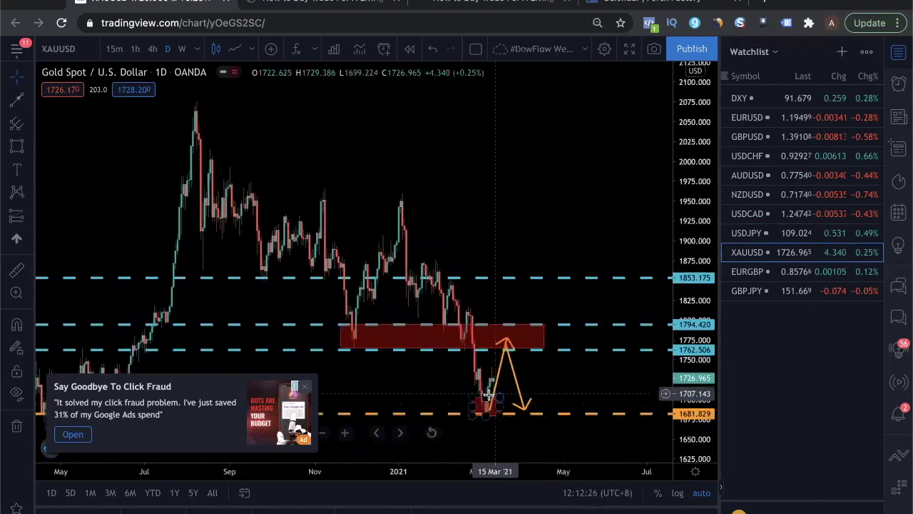
scroll(475, 397, down, 2)
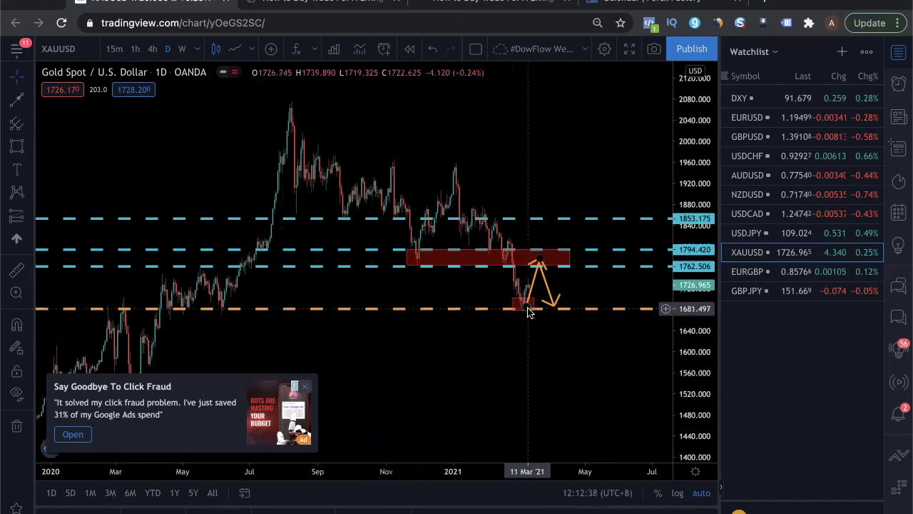
scroll(549, 314, up, 5)
scroll(551, 319, up, 1)
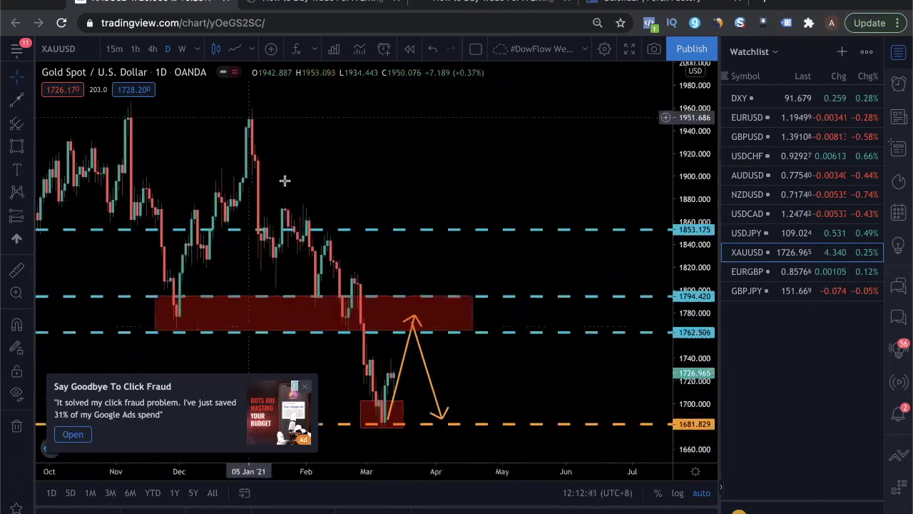
- Close the advertisement and examine gold's 2021 fall through the 1762.506 to 1794.420 zone to the 1681.829 line
click(305, 386)
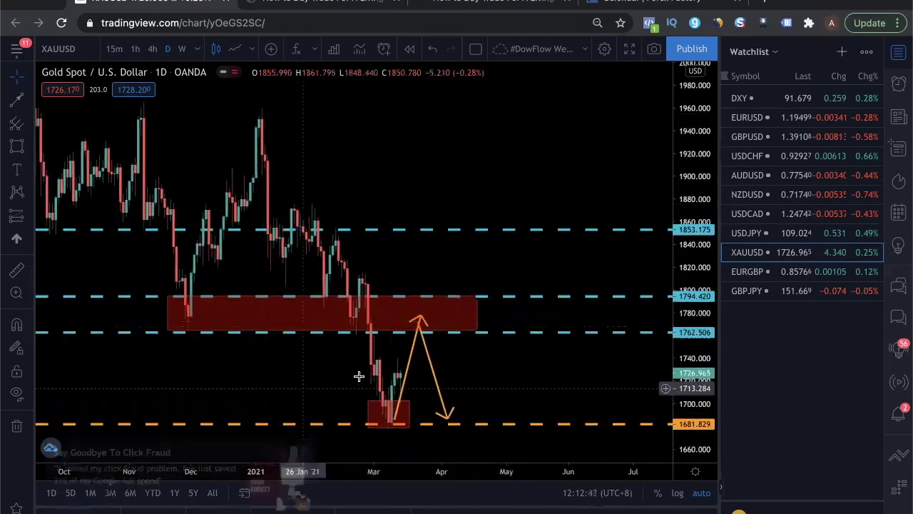
scroll(385, 377, up, 1)
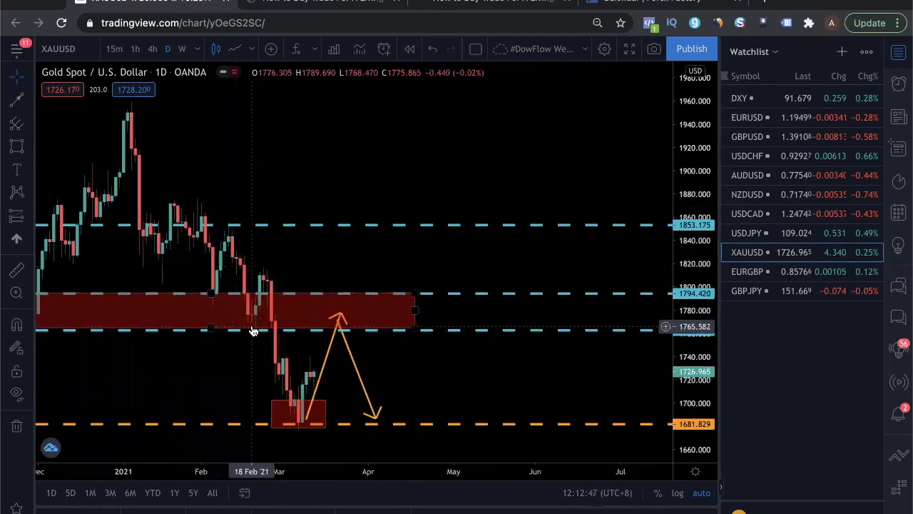
mouse_move(321, 425)
scroll(321, 425, down, 5)
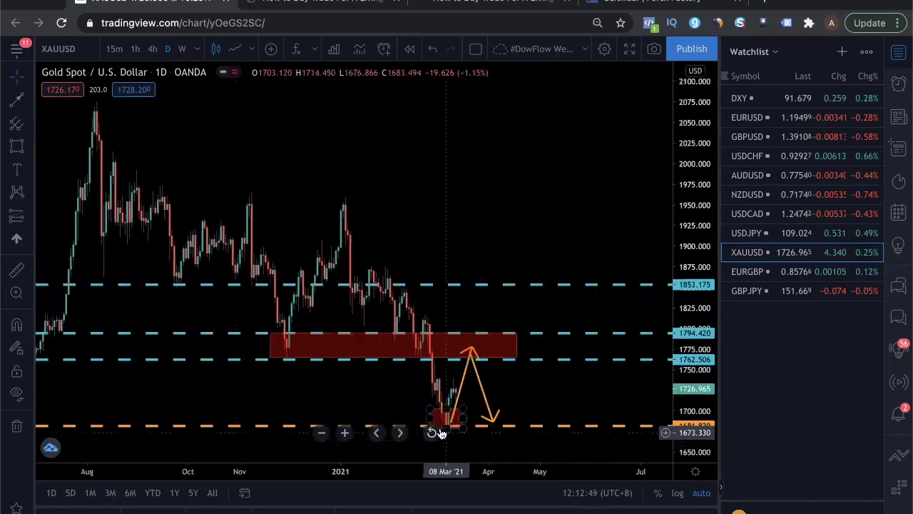
scroll(484, 422, down, 3)
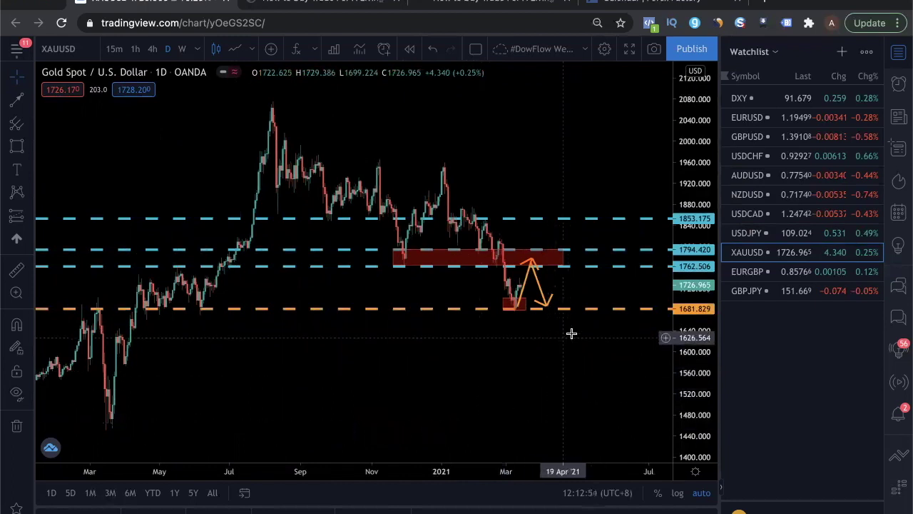
scroll(563, 336, up, 2)
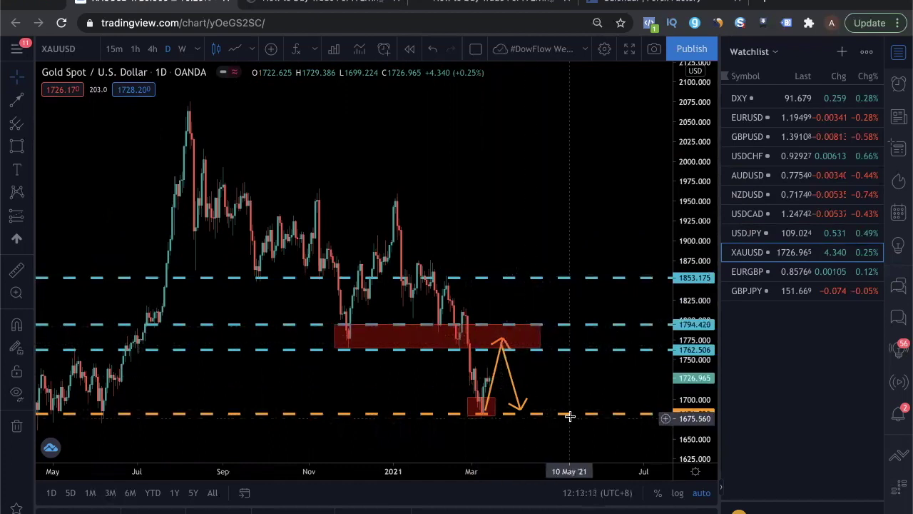
scroll(569, 416, down, 3)
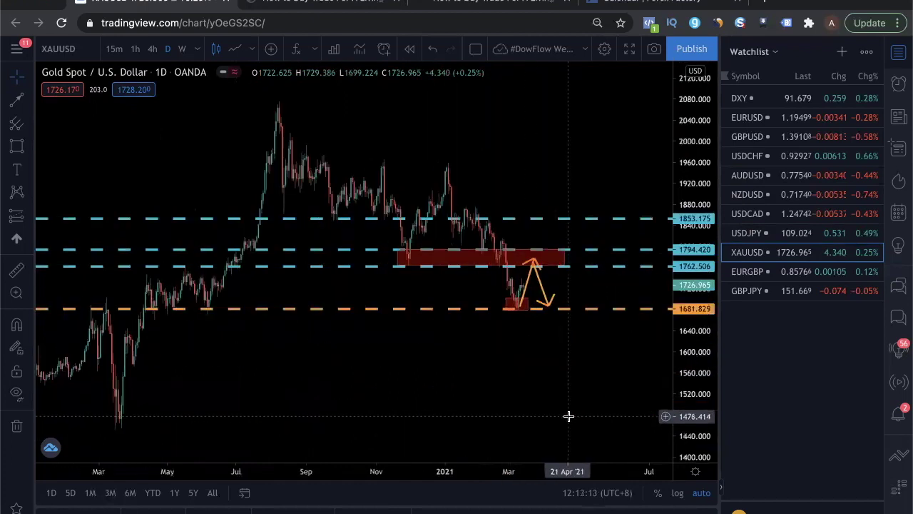
- Show the EURGBP daily chart and examine the price swings since 2020 relative to the 0.85410 to 0.85754 zone
click(776, 272)
scroll(597, 371, down, 5)
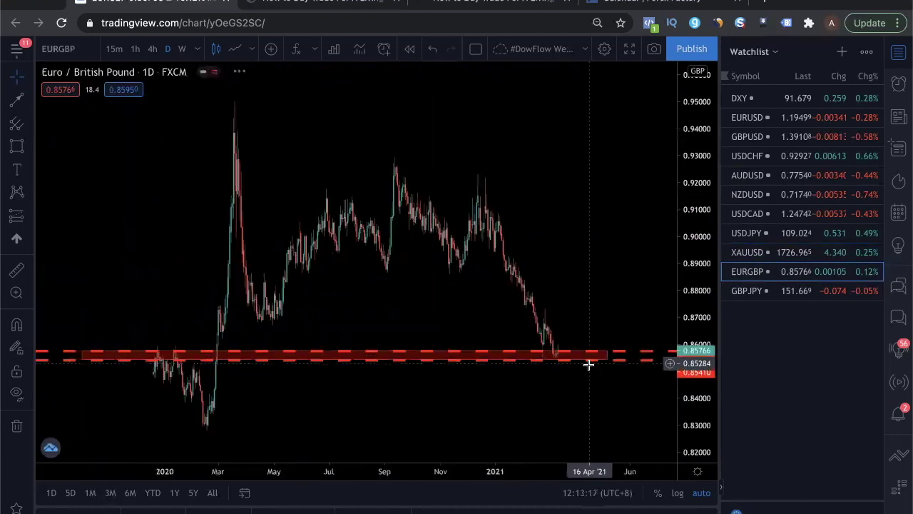
scroll(516, 433, up, 3)
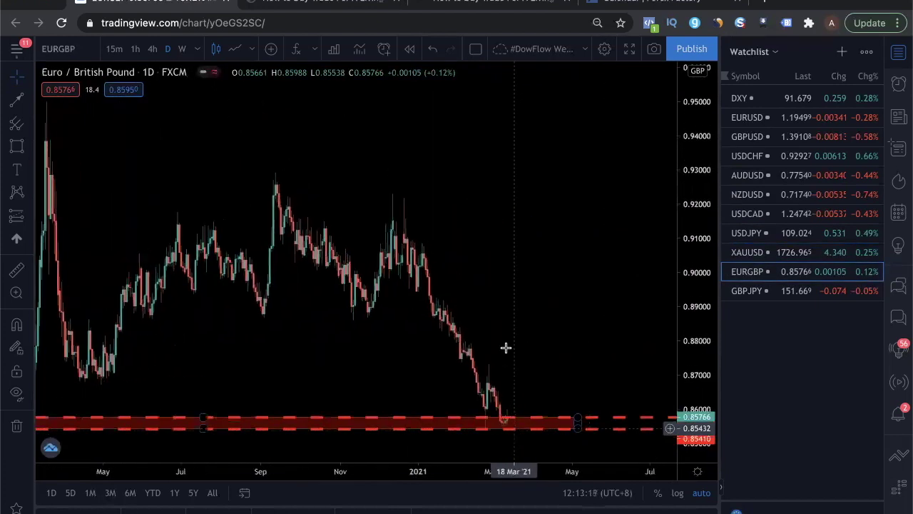
drag(497, 374, 575, 373)
drag(329, 397, 316, 383)
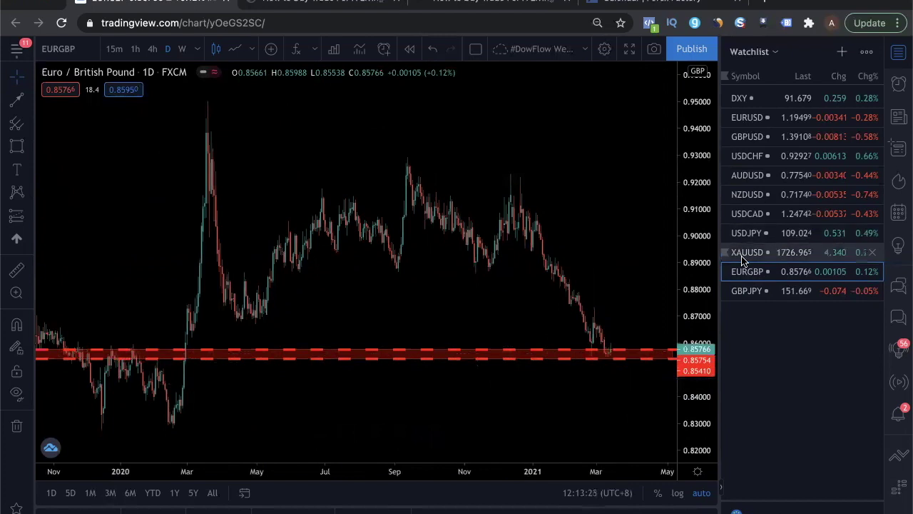
- Examine EURGBP's late 2019 and early 2020 reactions around the 0.85410 to 0.85754 zone
scroll(316, 428, up, 2)
scroll(316, 428, left, 3)
scroll(283, 263, up, 2)
scroll(283, 263, left, 5)
scroll(549, 267, up, 3)
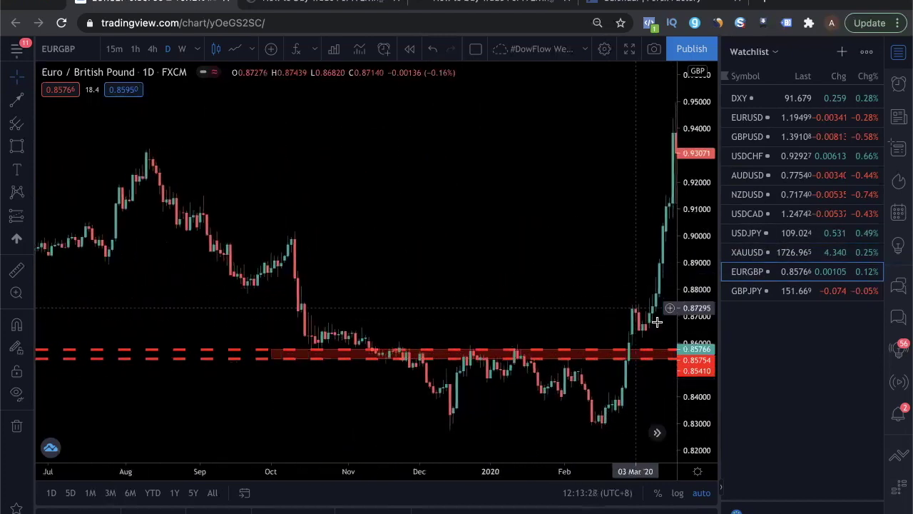
drag(689, 323, 451, 119)
scroll(204, 259, right, 5)
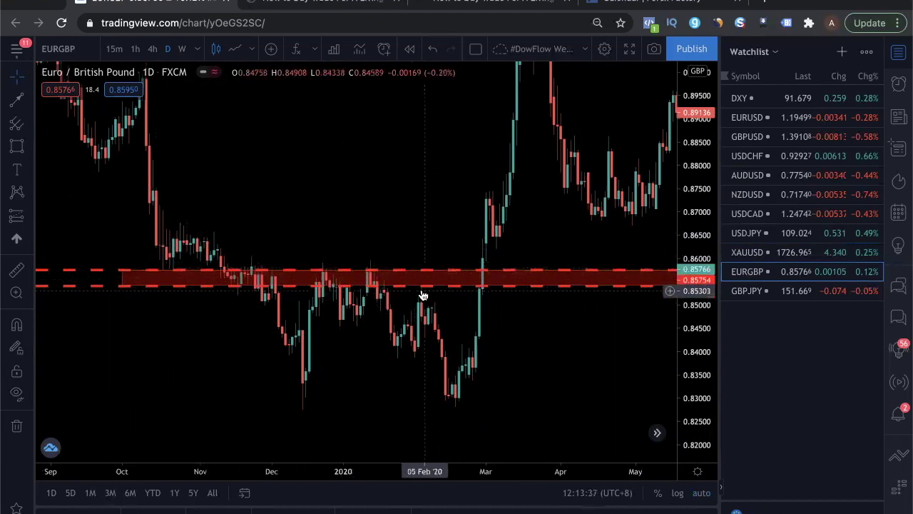
- Examine EURGBP's 2021 decline into the 0.85410 to 0.85754 zone and the latest candles there
scroll(414, 236, right, 15)
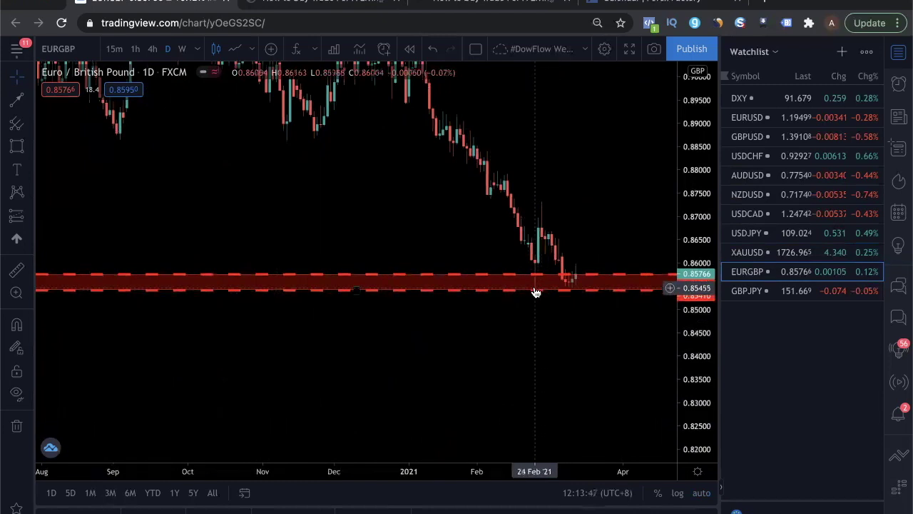
scroll(540, 291, right, 5)
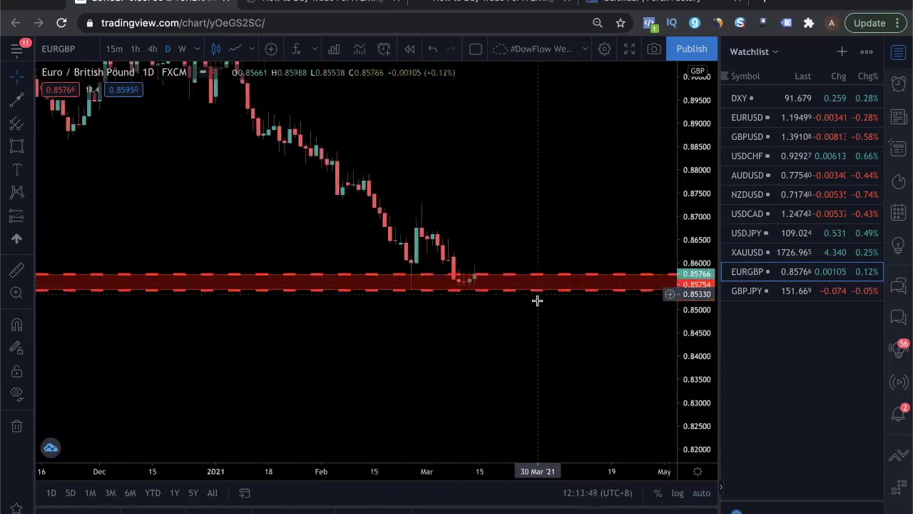
scroll(706, 229, down, 3)
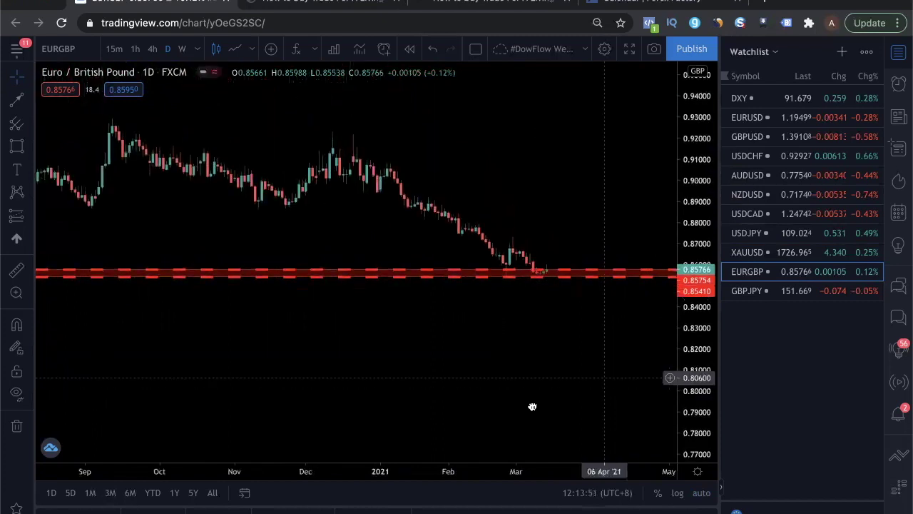
scroll(532, 404, right, 3)
scroll(682, 137, up, 3)
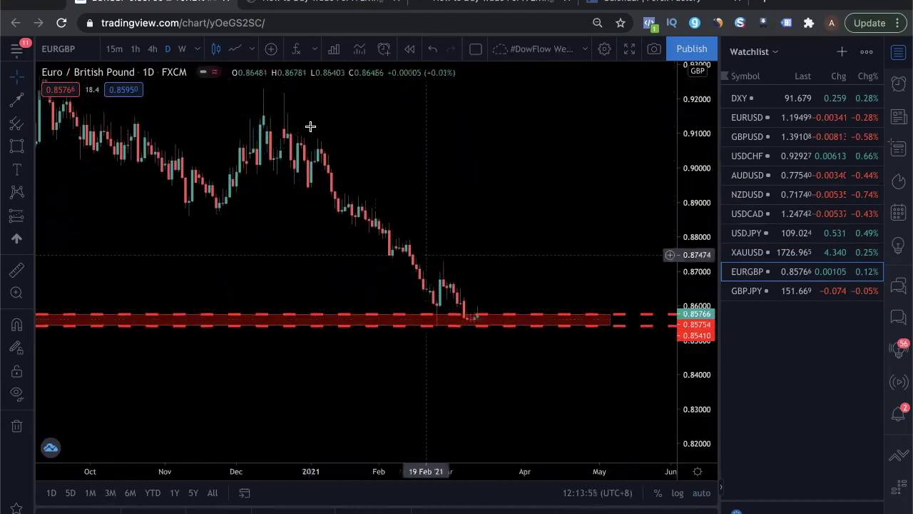
scroll(516, 336, up, 2)
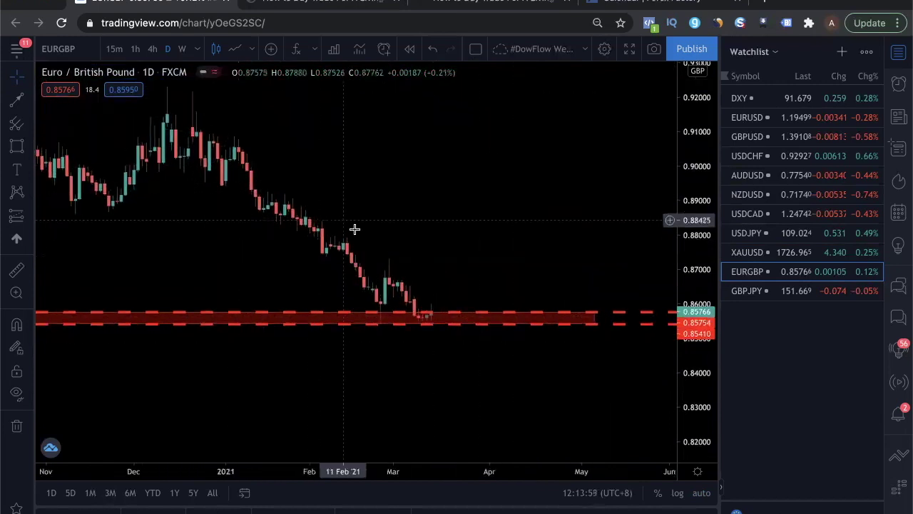
scroll(485, 369, up, 2)
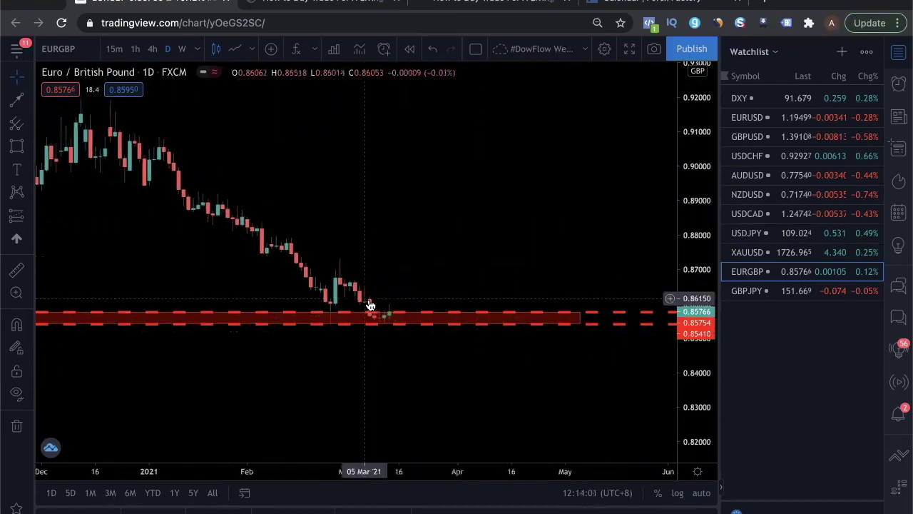
scroll(395, 306, down, 1)
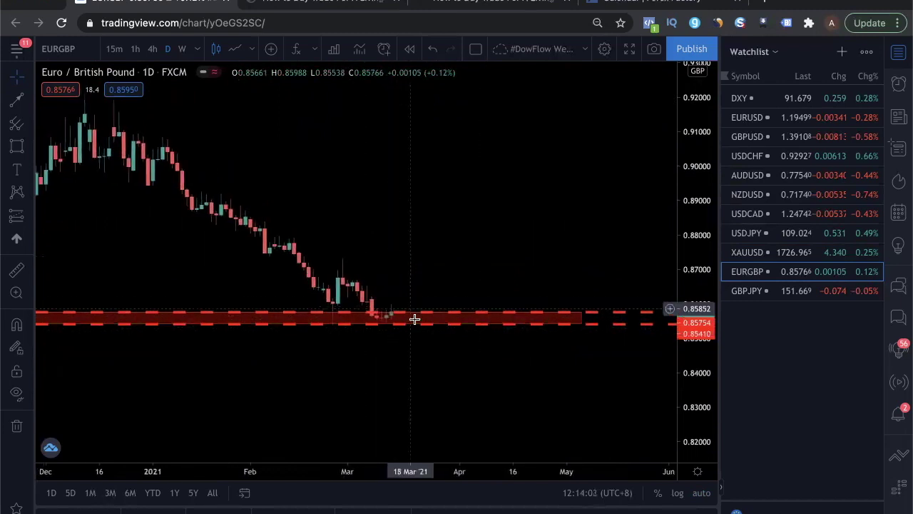
- Place a horizontal line on the EURGBP chart at 0.86736, across the late February and early March swing highs
click(29, 104)
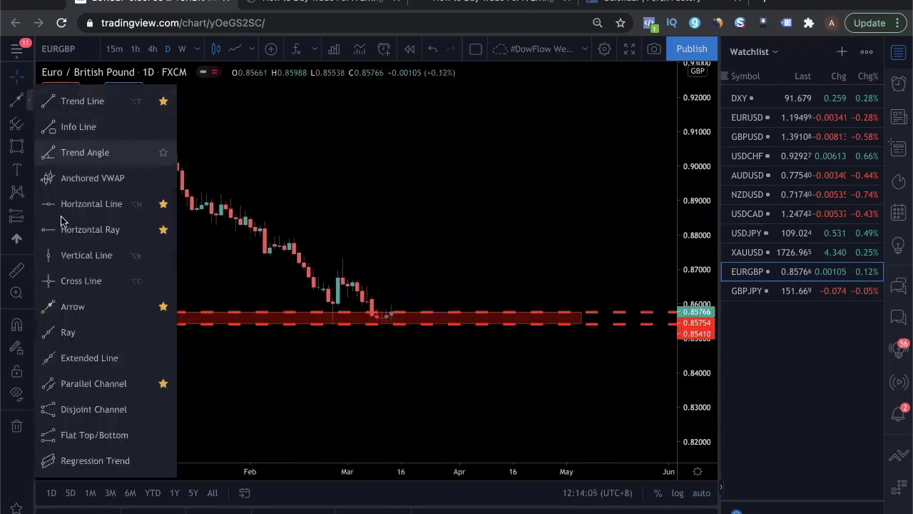
click(64, 206)
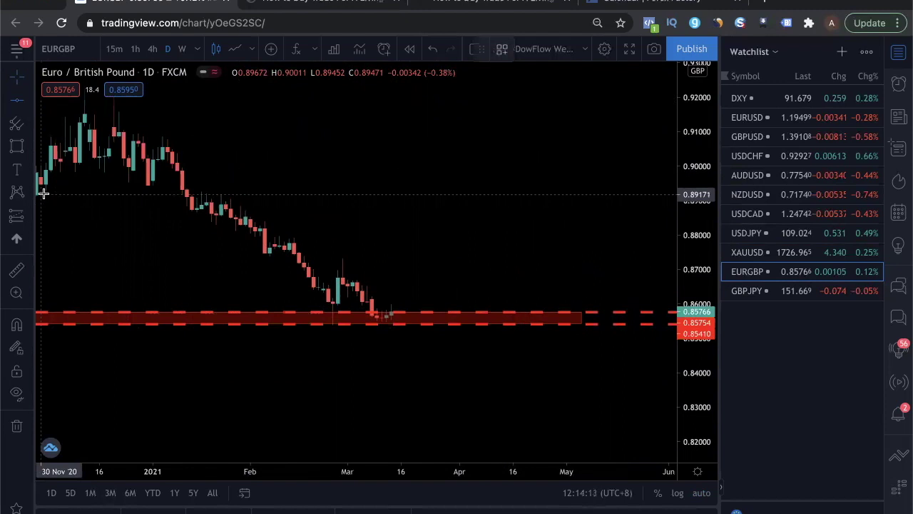
click(359, 277)
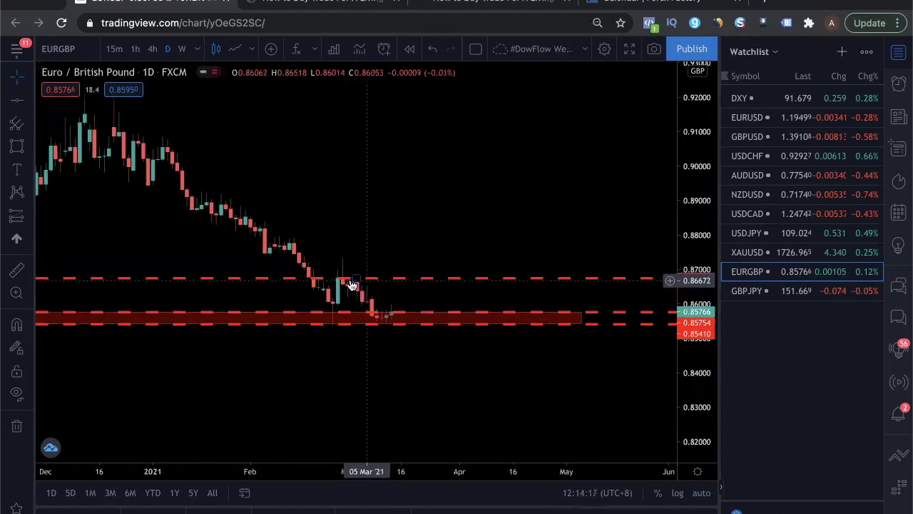
scroll(242, 154, up, 2)
drag(242, 155, 413, 179)
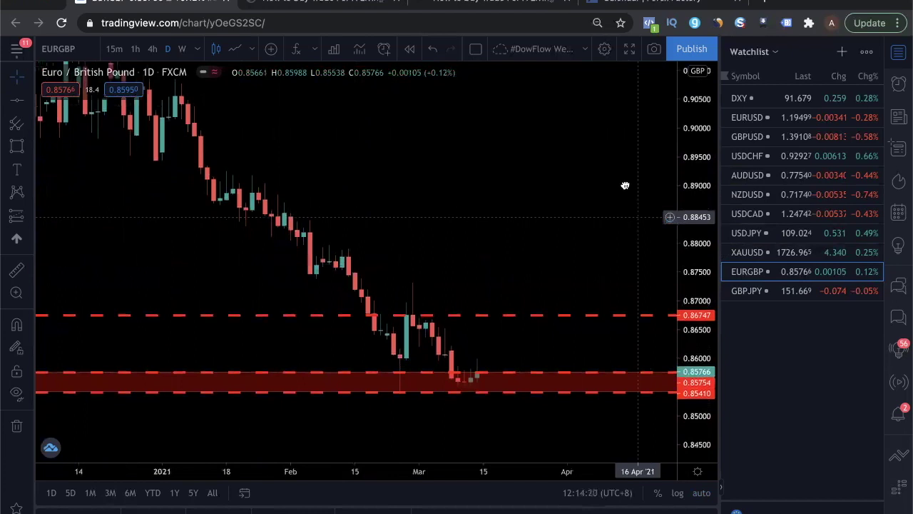
click(406, 311)
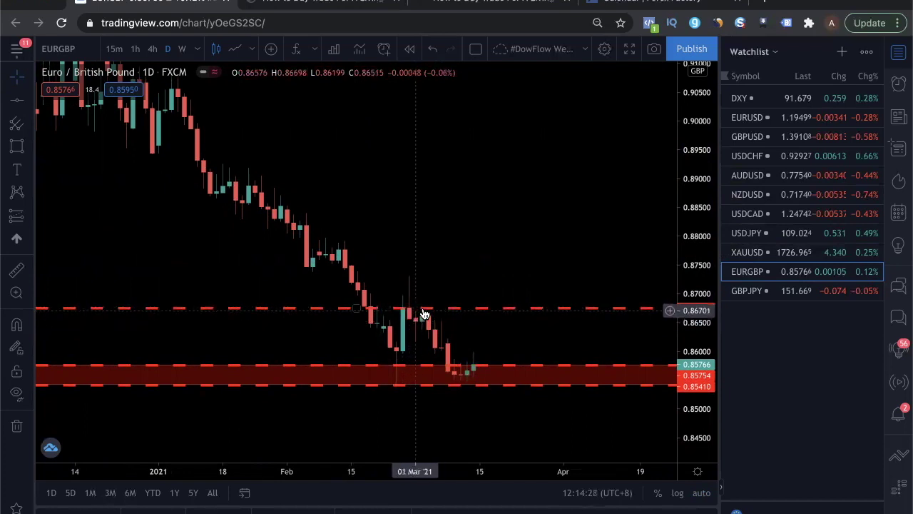
drag(425, 313, 449, 315)
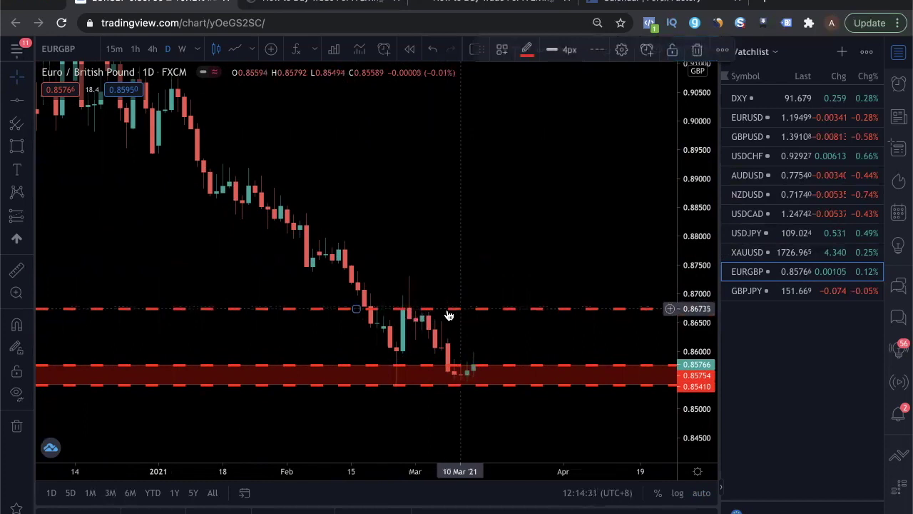
- Draw arrows projecting a rise from the latest EURGBP candle to about 0.86668 and a fall back to about 0.85652
click(30, 103)
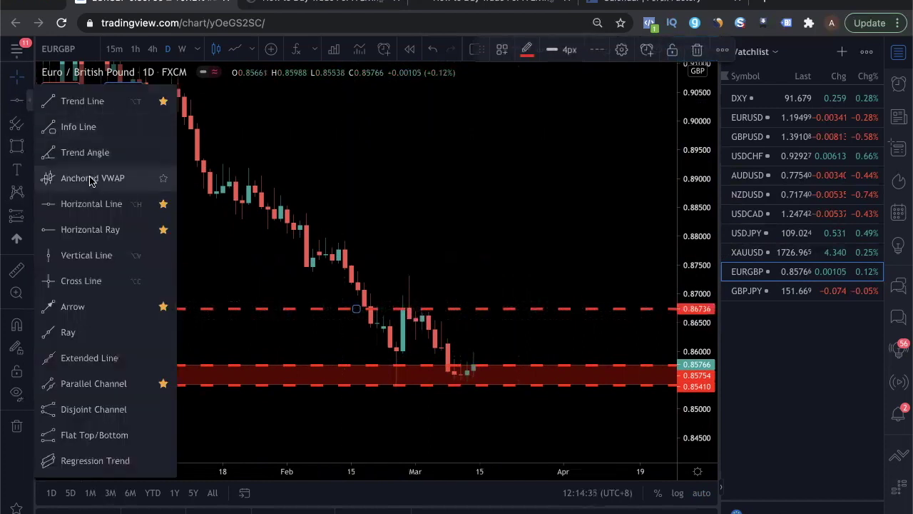
click(96, 305)
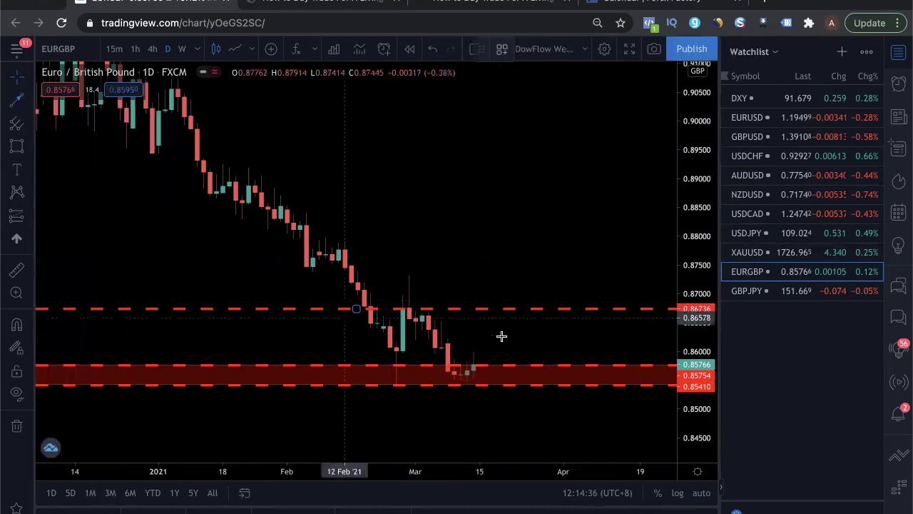
click(474, 359)
click(492, 314)
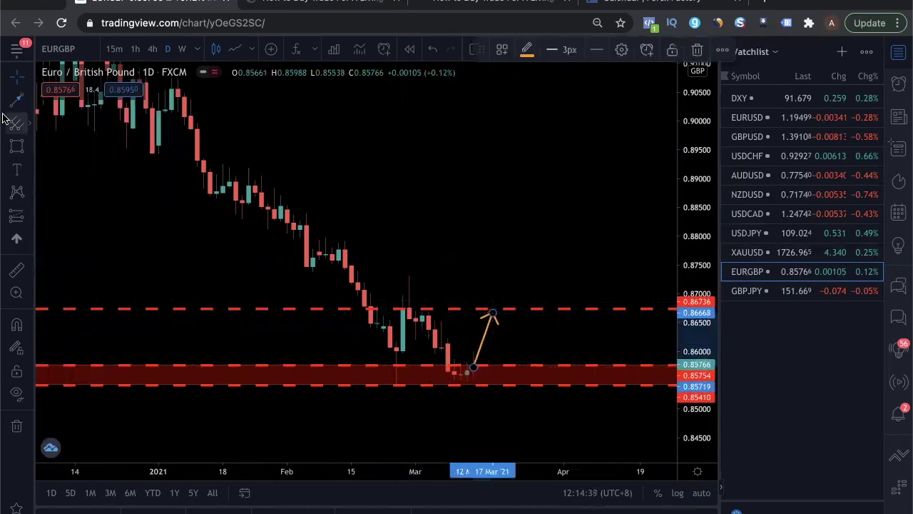
click(13, 100)
click(492, 314)
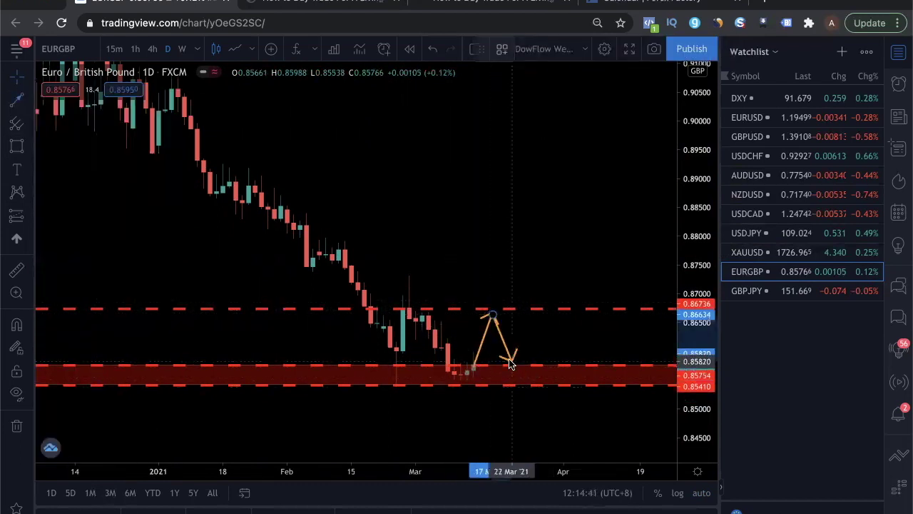
click(512, 370)
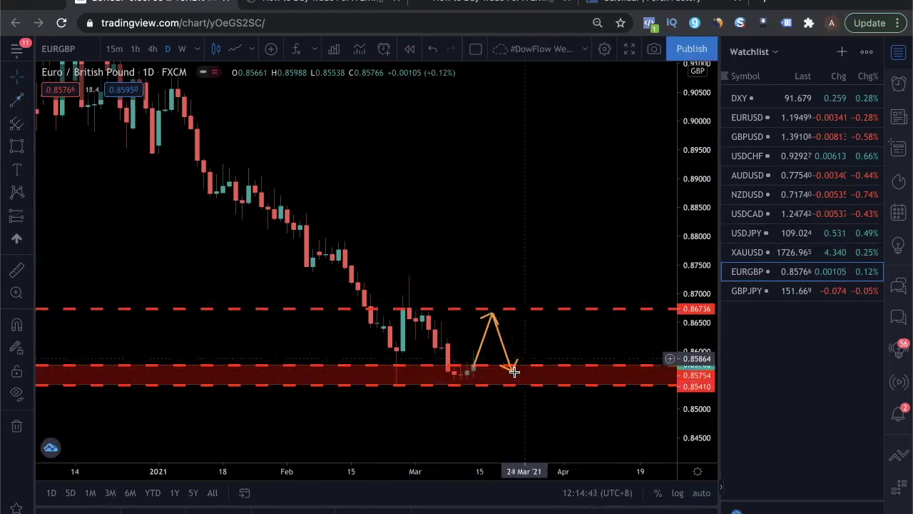
click(511, 370)
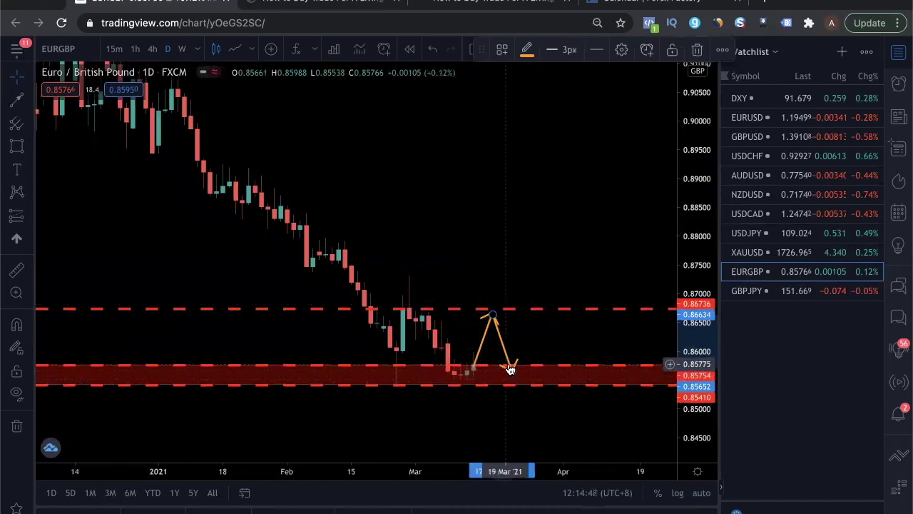
- Redirect the second EURGBP arrow upward from the first arrow's tip to about 0.886 near 24 March 2021
drag(511, 371, 506, 327)
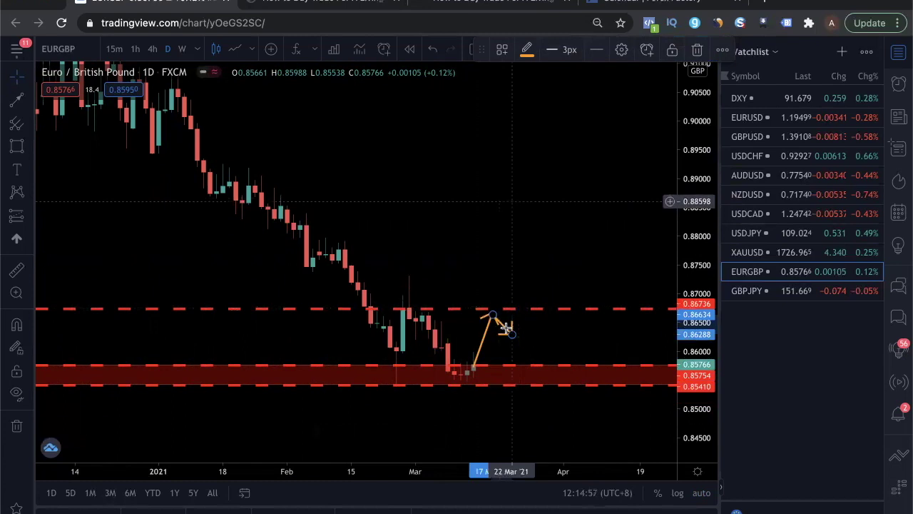
click(492, 316)
click(526, 202)
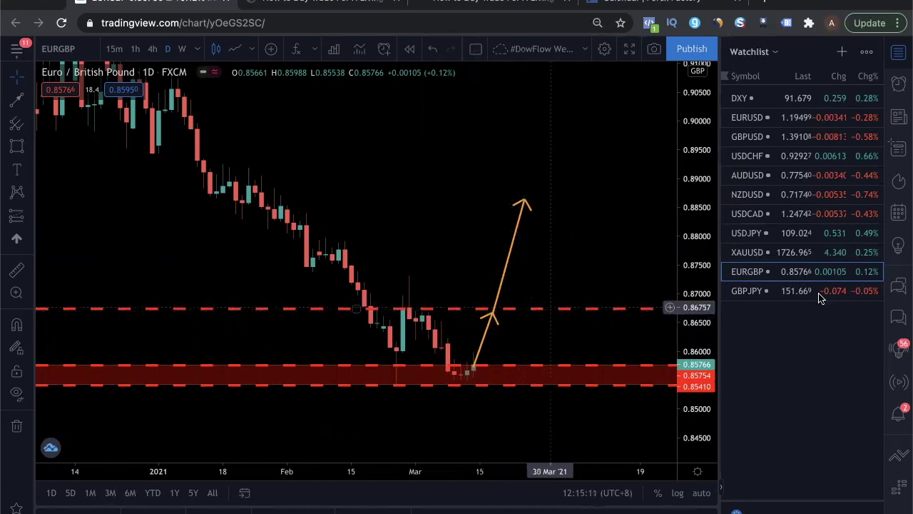
- Show the GBPJPY daily chart with the price scale auto-fitted and examine the 2021 rise through the 147.898 to 149.703 zone
click(783, 291)
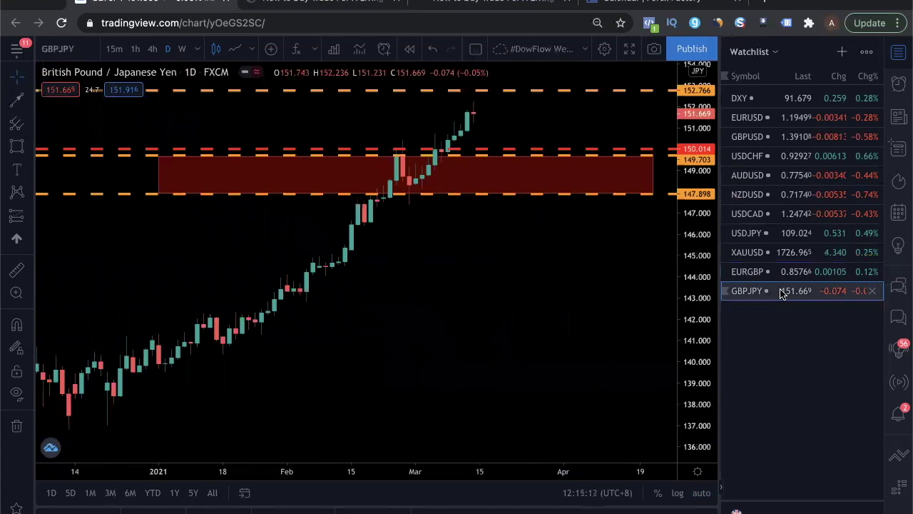
scroll(481, 303, down, 6)
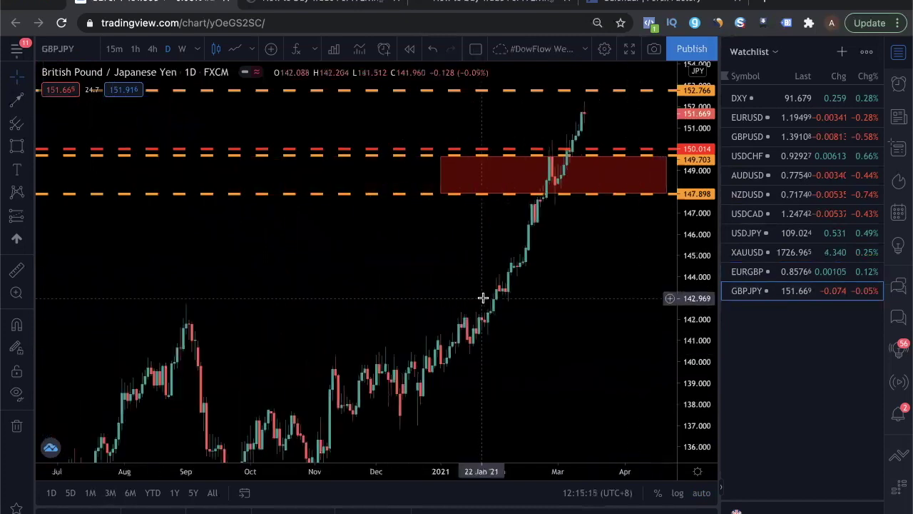
double_click(699, 276)
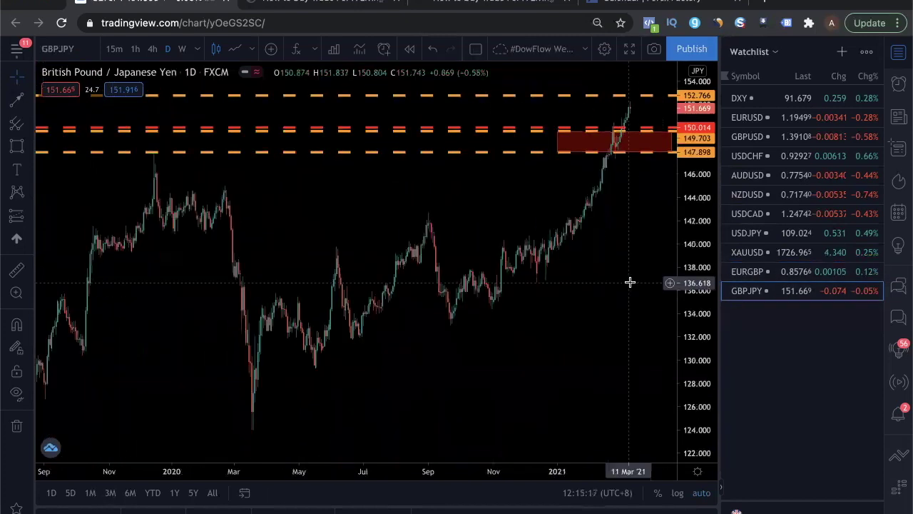
scroll(632, 281, up, 1)
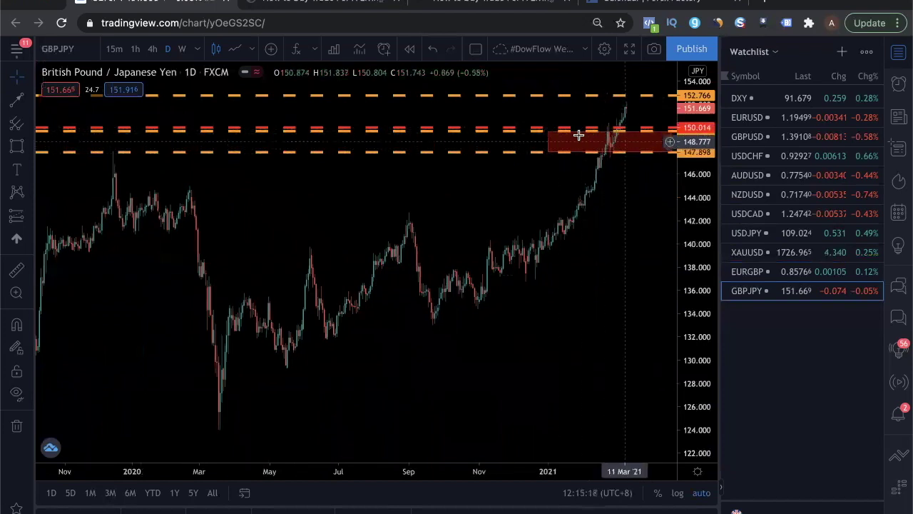
scroll(621, 143, up, 5)
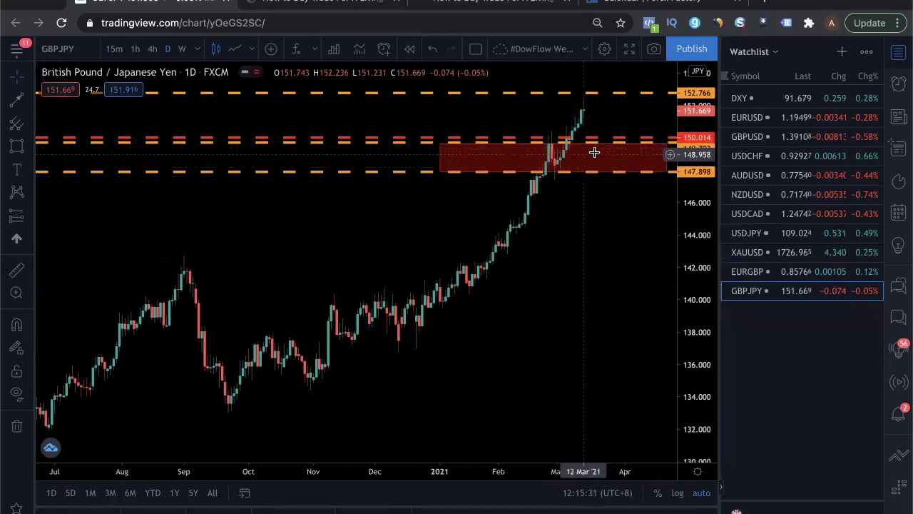
scroll(599, 161, up, 3)
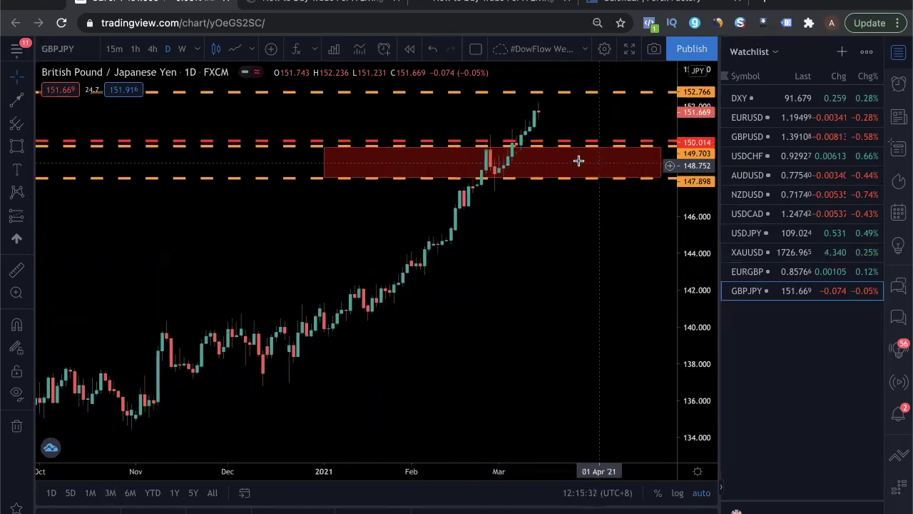
scroll(579, 161, up, 1)
scroll(563, 212, up, 2)
- Examine GBPJPY's price swings since 2016 relative to the 152.766, 150.014 and 147.898 lines
scroll(563, 211, down, 5)
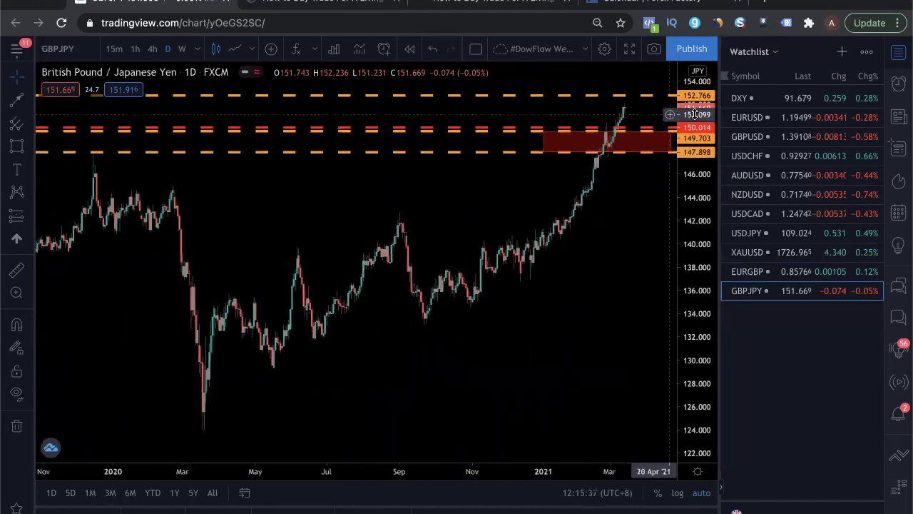
scroll(574, 111, down, 5)
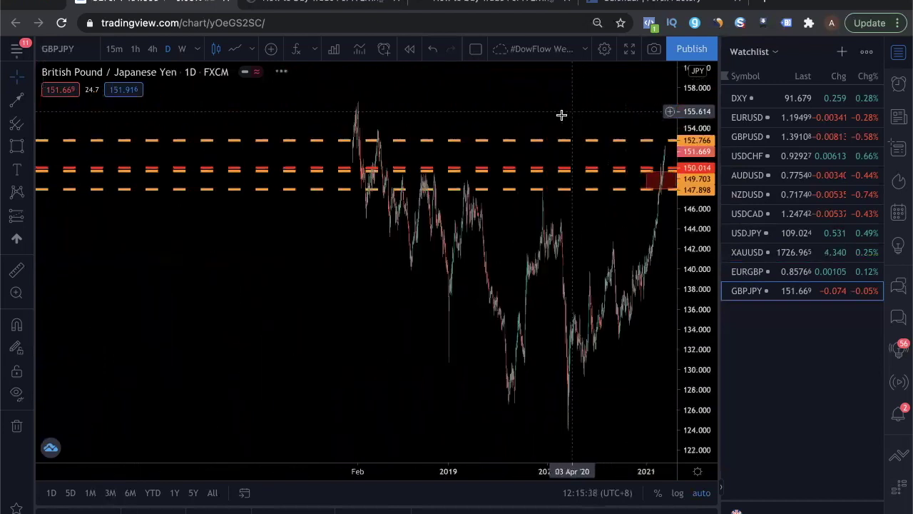
scroll(342, 288, up, 1)
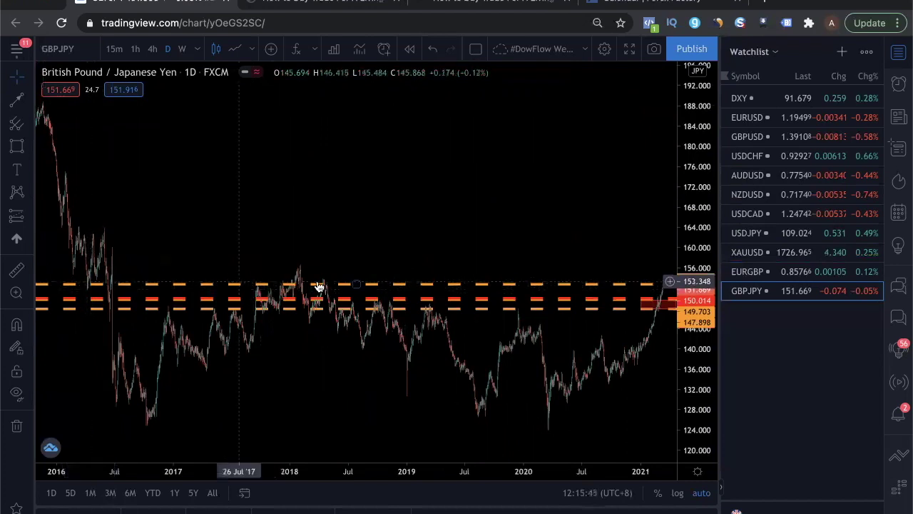
scroll(388, 288, right, 10)
scroll(388, 289, up, 5)
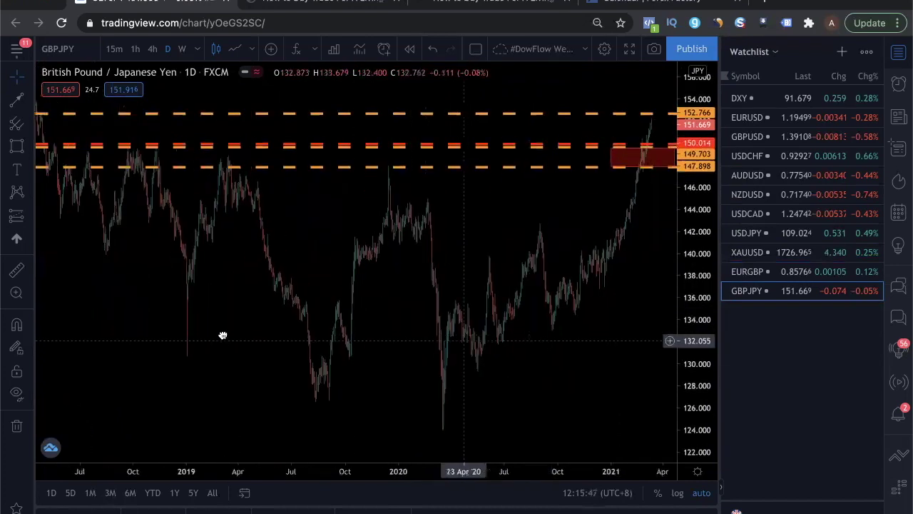
scroll(362, 294, up, 5)
scroll(721, 310, down, 10)
scroll(556, 304, up, 10)
- Draw arrows projecting a GBPJPY pullback from about 151.624 to 149.856 and a rise from about 149.918 to 152.667
scroll(555, 305, up, 2)
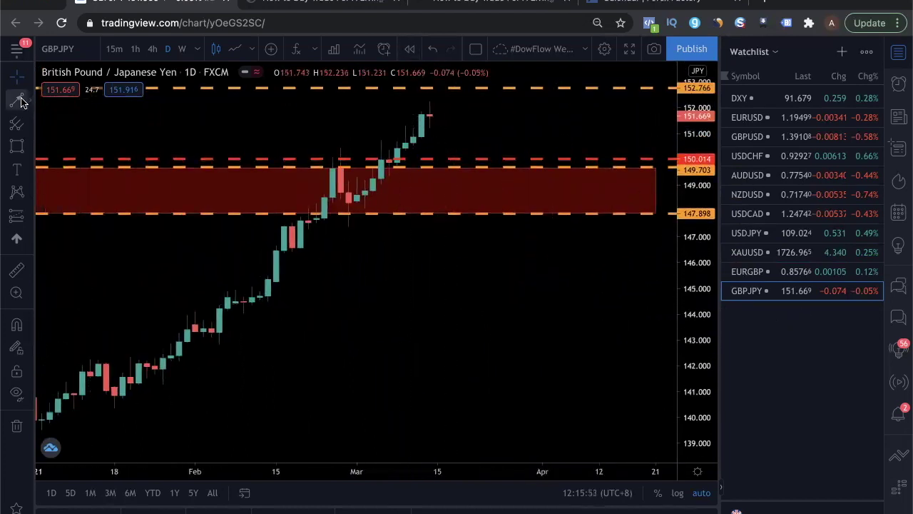
mouse_move(430, 117)
mouse_down()
mouse_move(495, 176)
mouse_move(447, 164)
mouse_up()
scroll(434, 263, down, 4)
scroll(581, 207, up, 4)
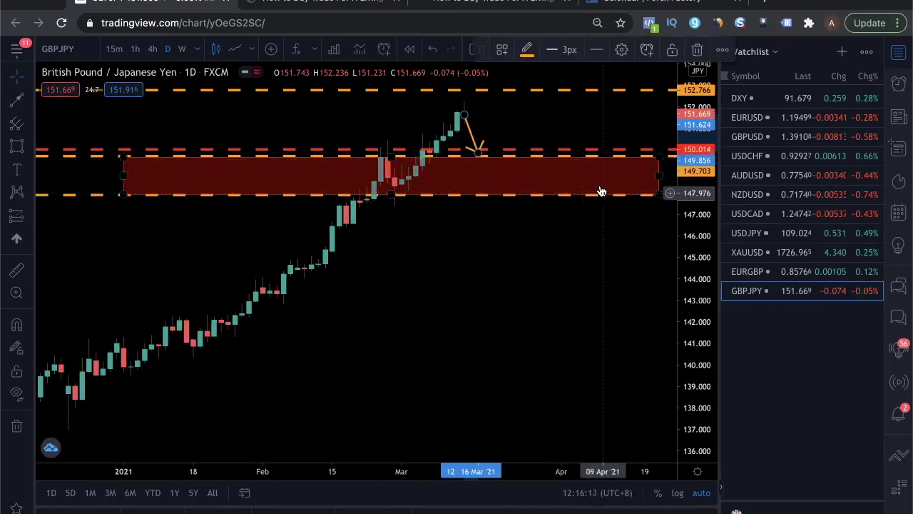
key(Escape)
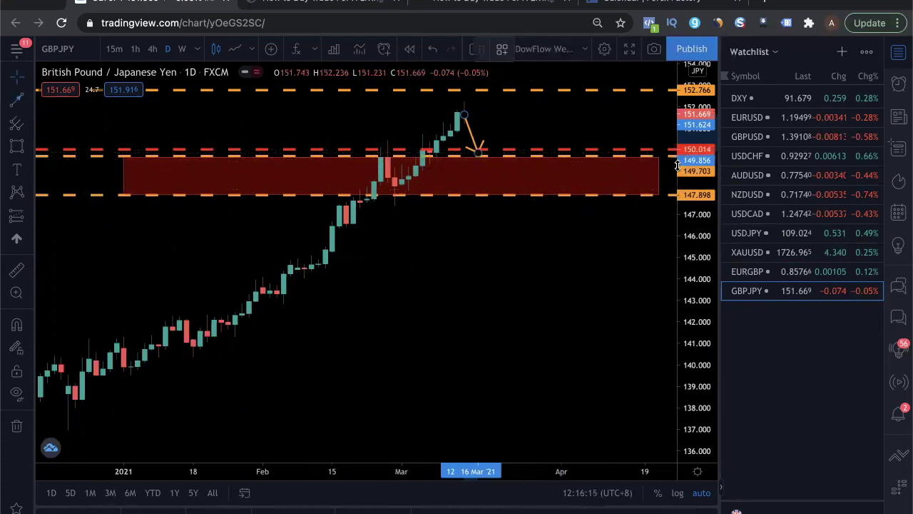
click(477, 150)
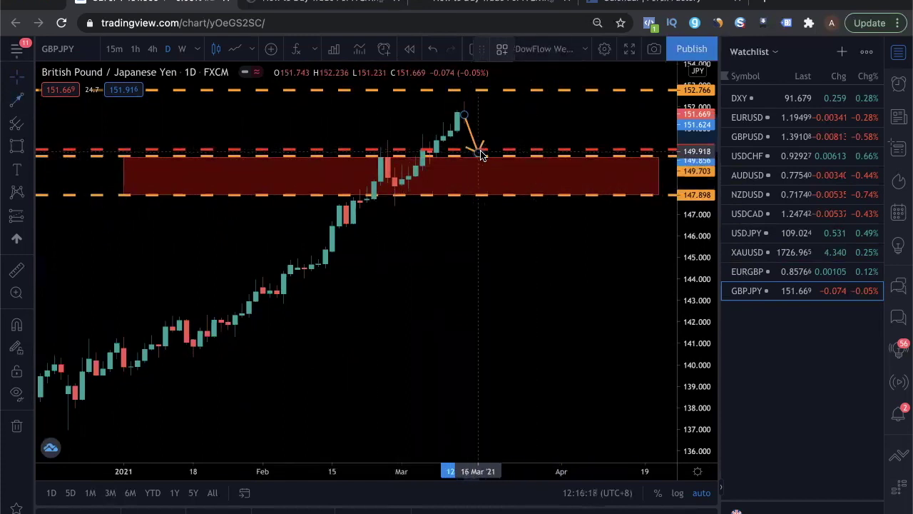
double_click(506, 94)
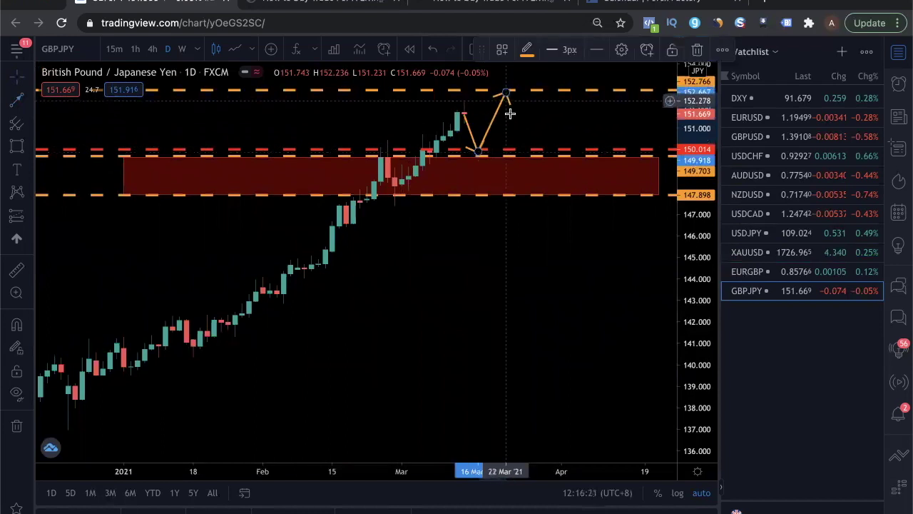
- Check the Forex Factory calendar for high-impact events on Mar 14 - Mar 20, and return to the TradingView chart
scroll(597, 236, down, 2)
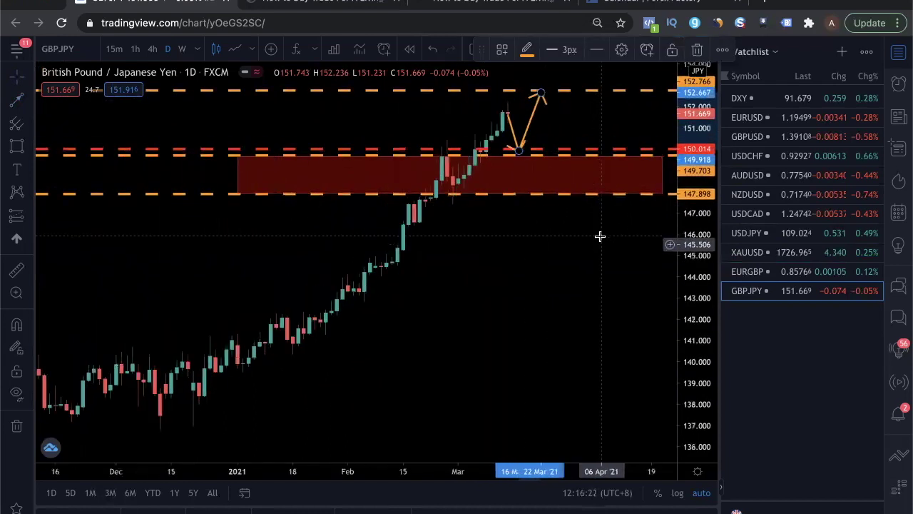
scroll(600, 236, down, 5)
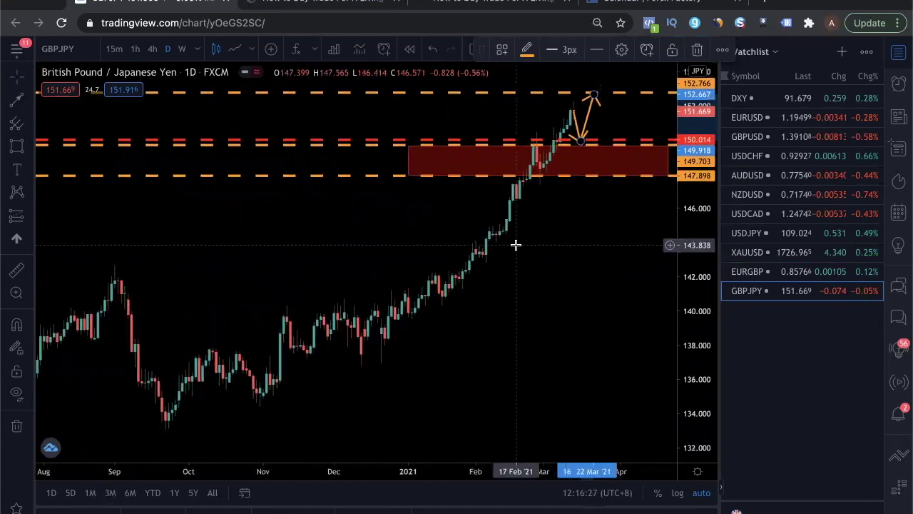
click(633, 6)
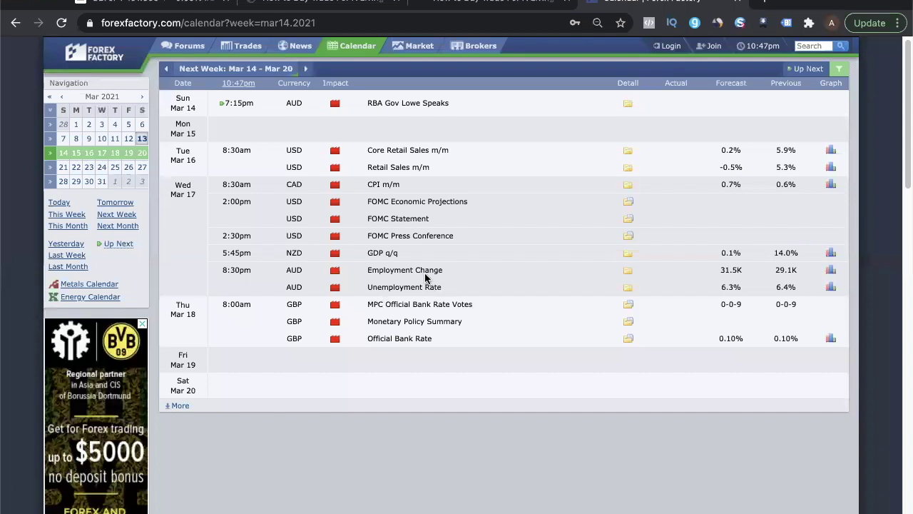
click(206, 5)
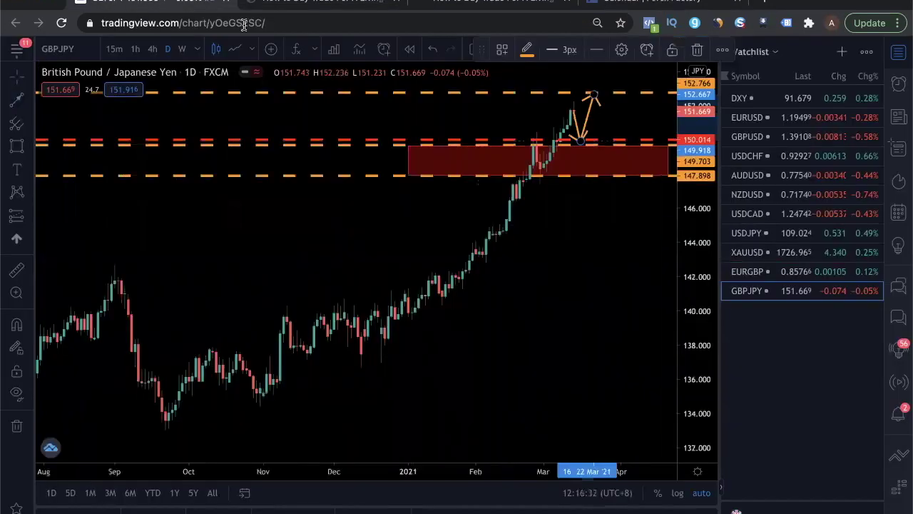
- Review the USDJPY, XAUUSD and EURGBP charts again, examining the EURGBP projection above the 0.85410 to 0.85754 zone
click(763, 237)
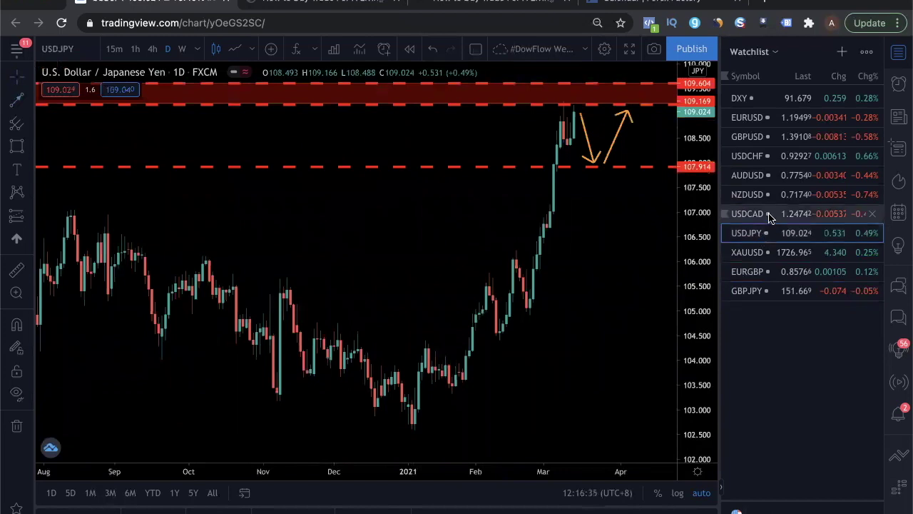
click(764, 254)
click(765, 273)
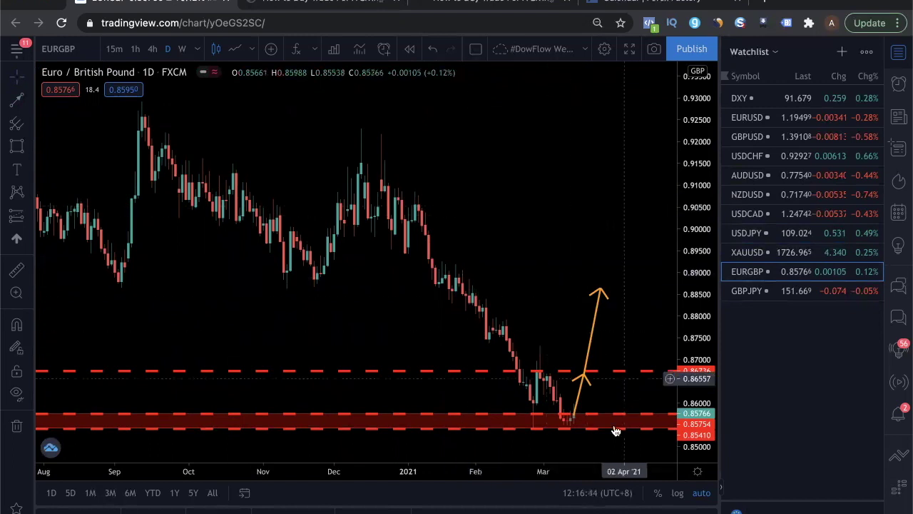
drag(613, 424, 475, 422)
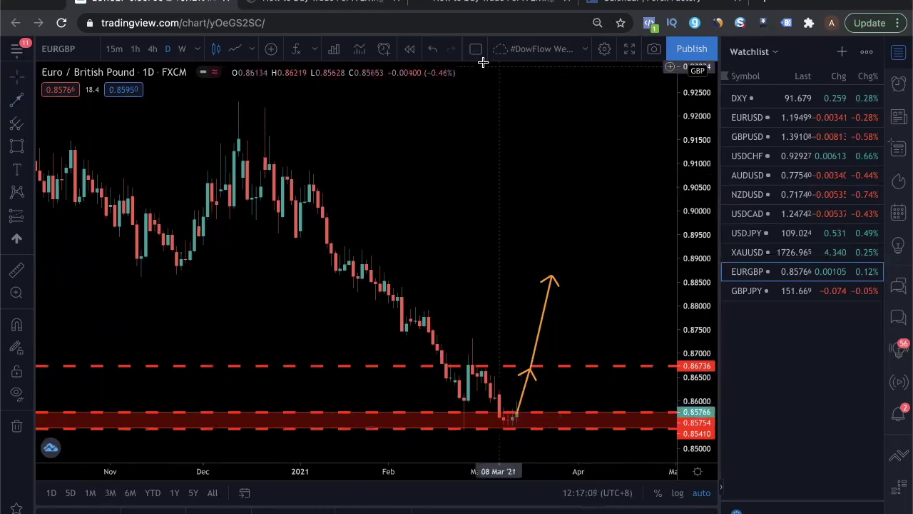
- Switch to the "How to Day Trade For A Living Using Price Action" PDF and go back to page 10's support and resistance guidelines
click(444, 15)
click(311, 2)
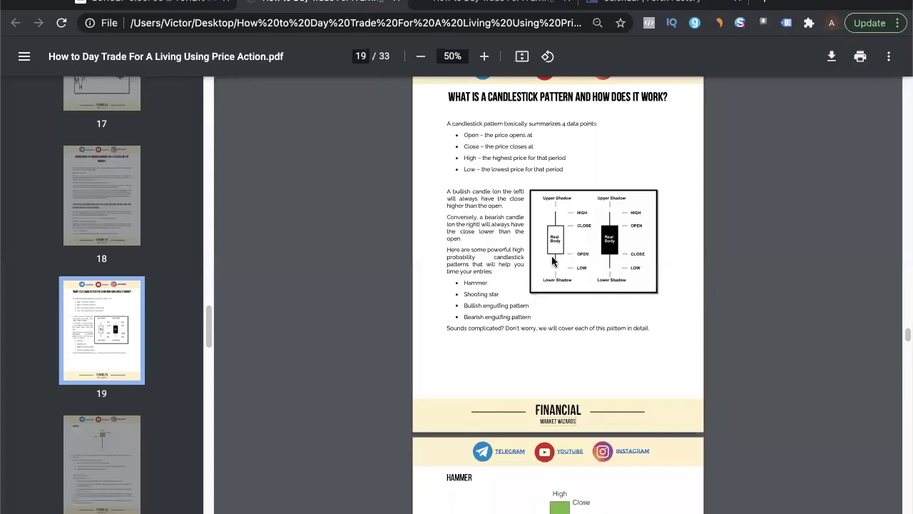
scroll(601, 273, up, 15)
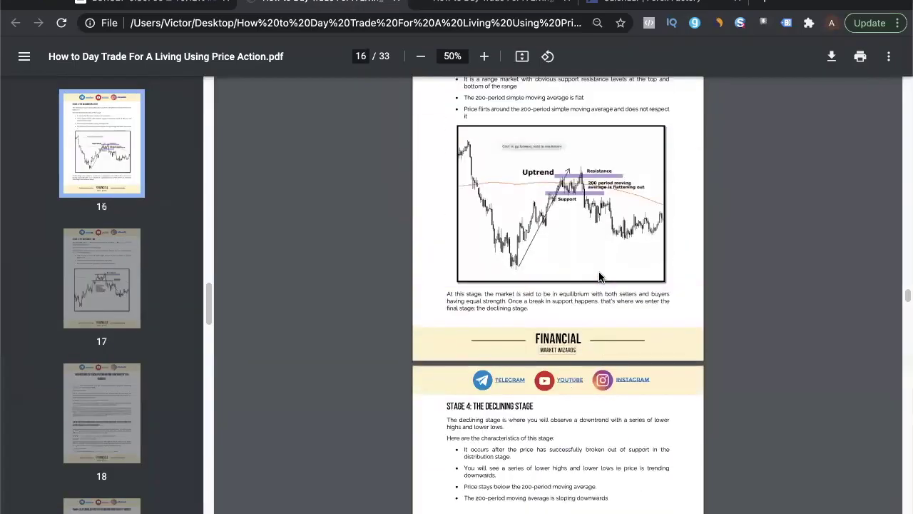
scroll(603, 289, up, 20)
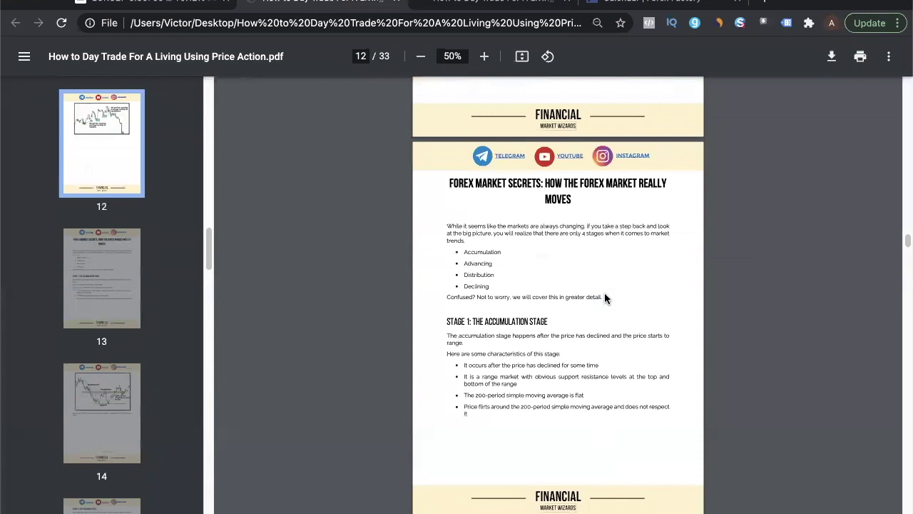
scroll(602, 292, up, 6)
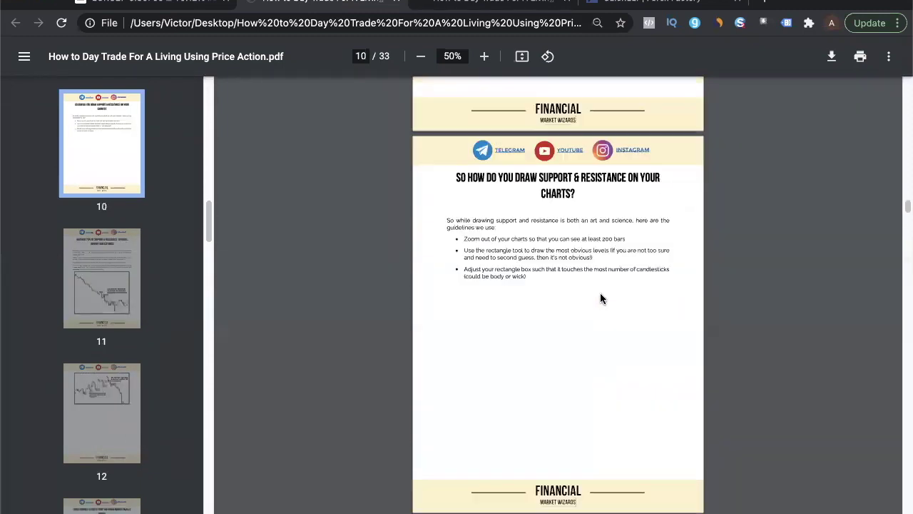